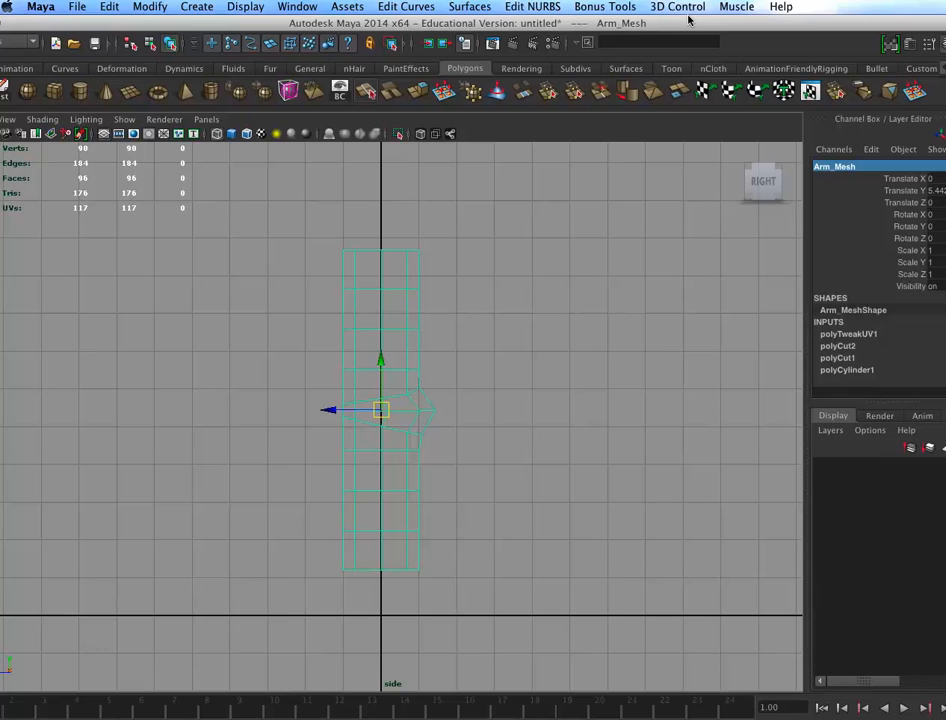
Open the UV Texture Editor to examine the arm mesh's UV layout and close it again
left_click_drag(346, 20, 329, 17)
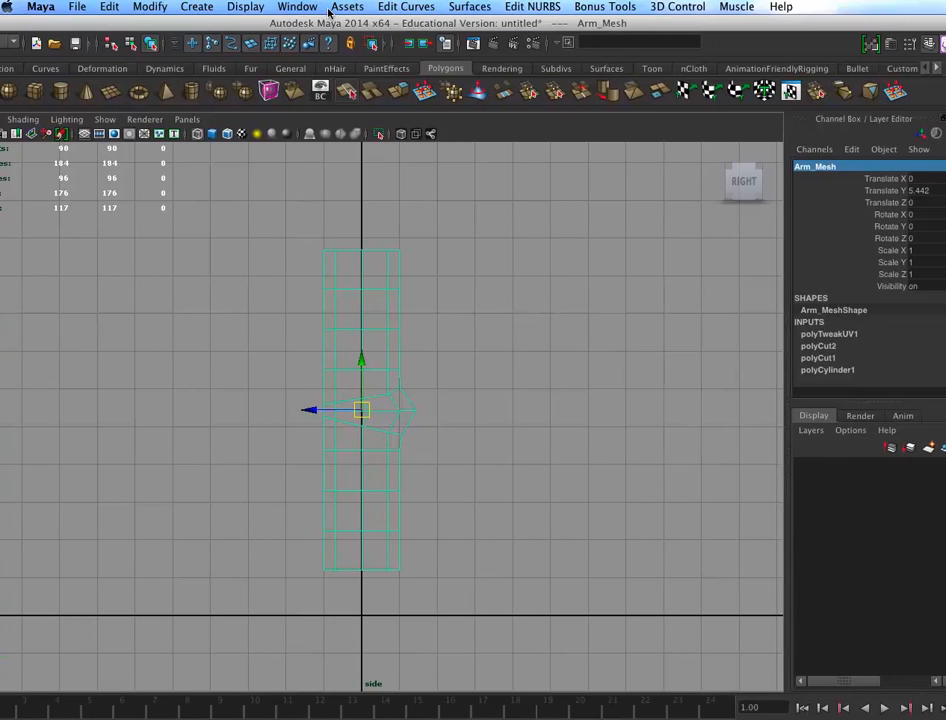
left_click_drag(462, 23, 501, 23)
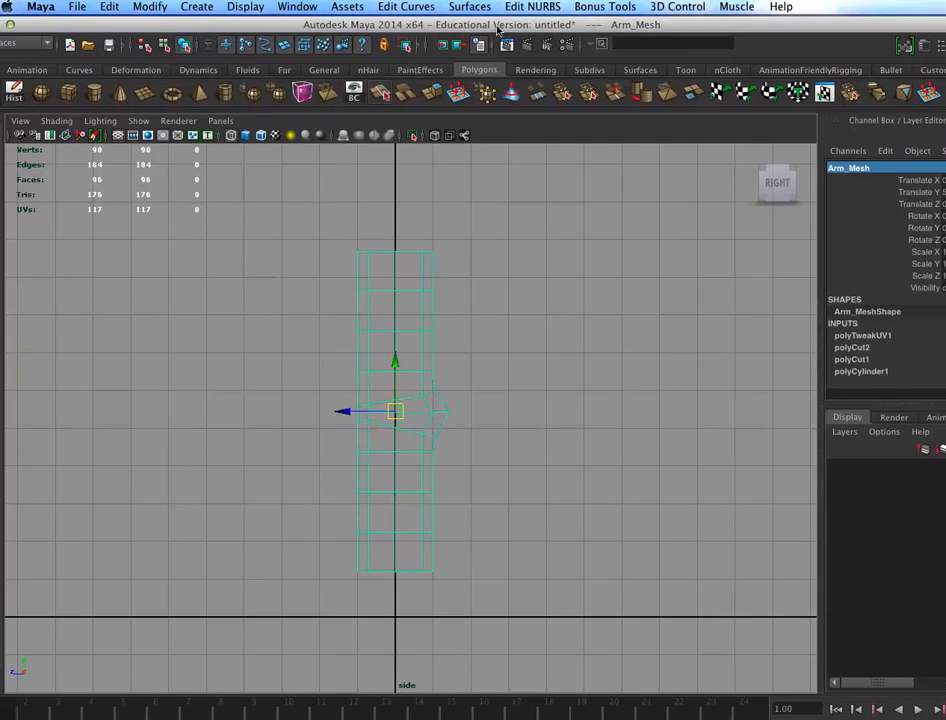
left_click(152, 7)
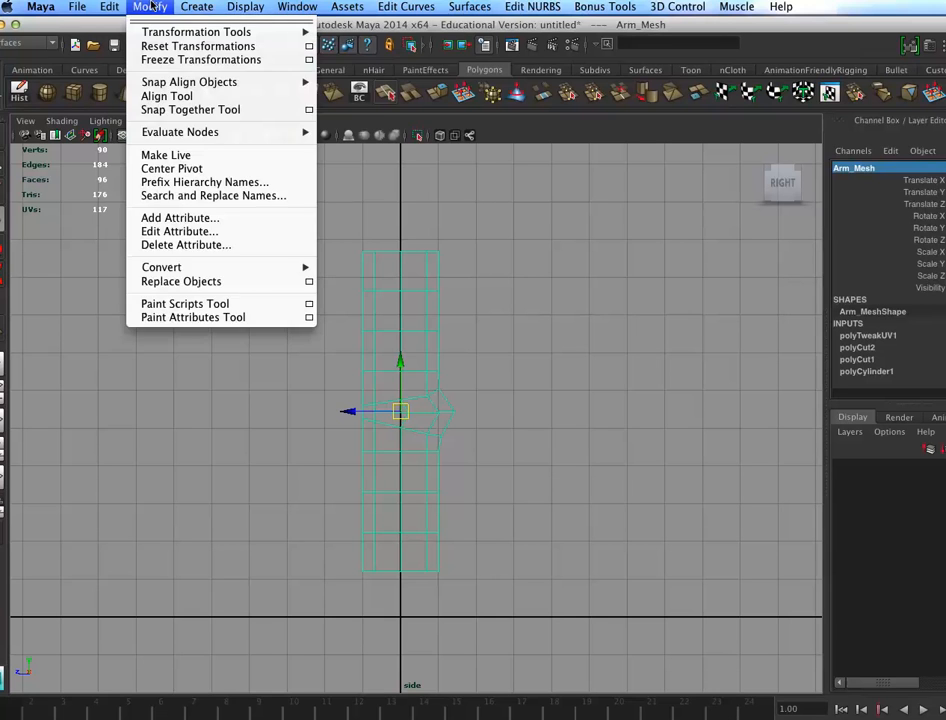
left_click(317, 213)
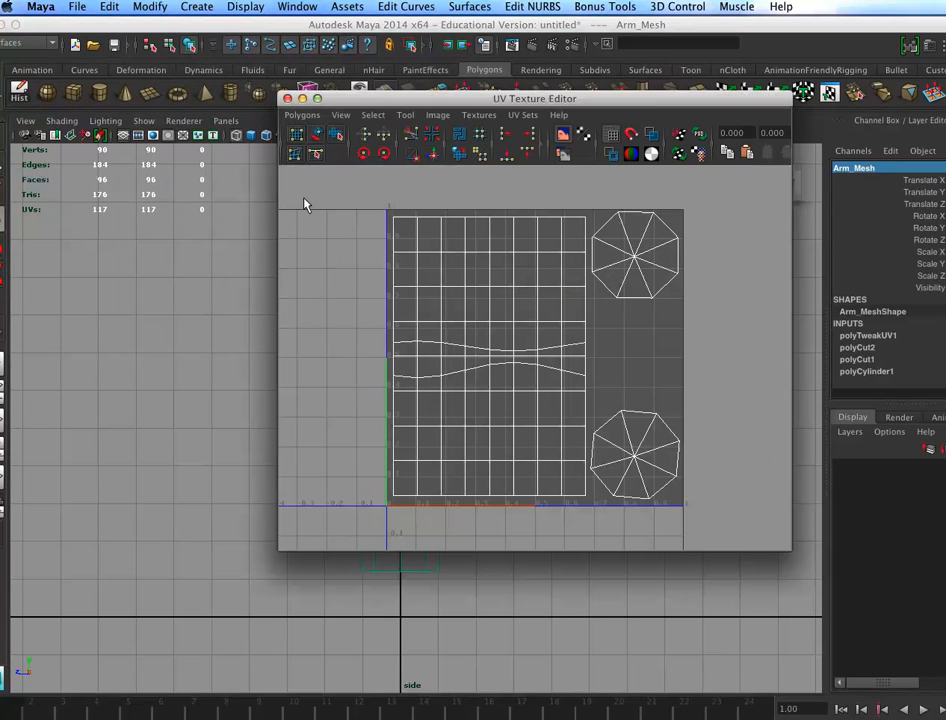
left_click(288, 98)
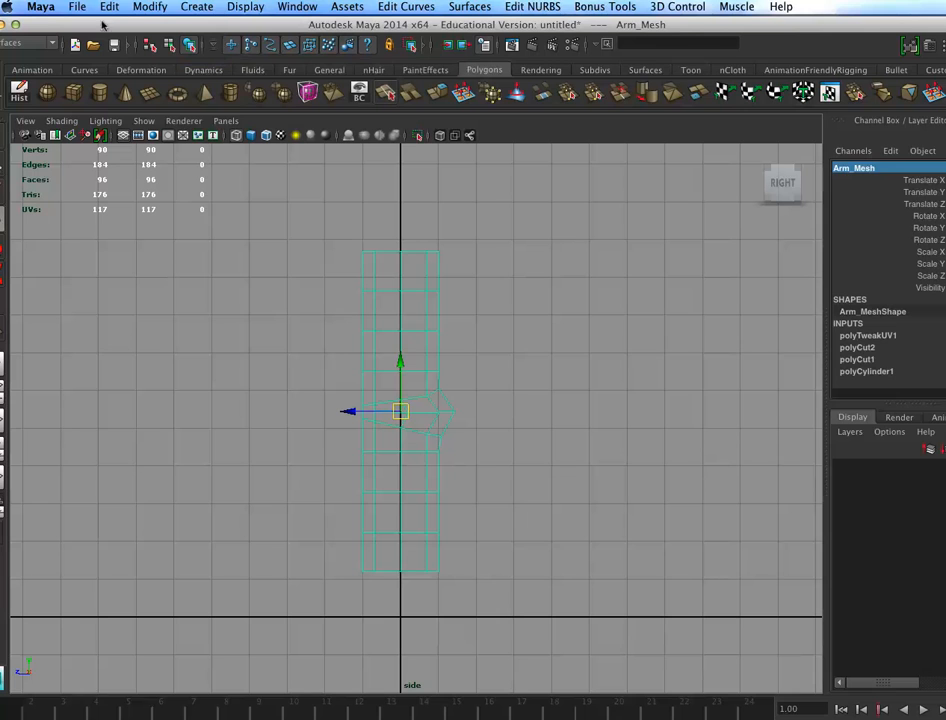
Delete the construction history of Arm_Mesh and freeze its transformations
left_click(18, 88)
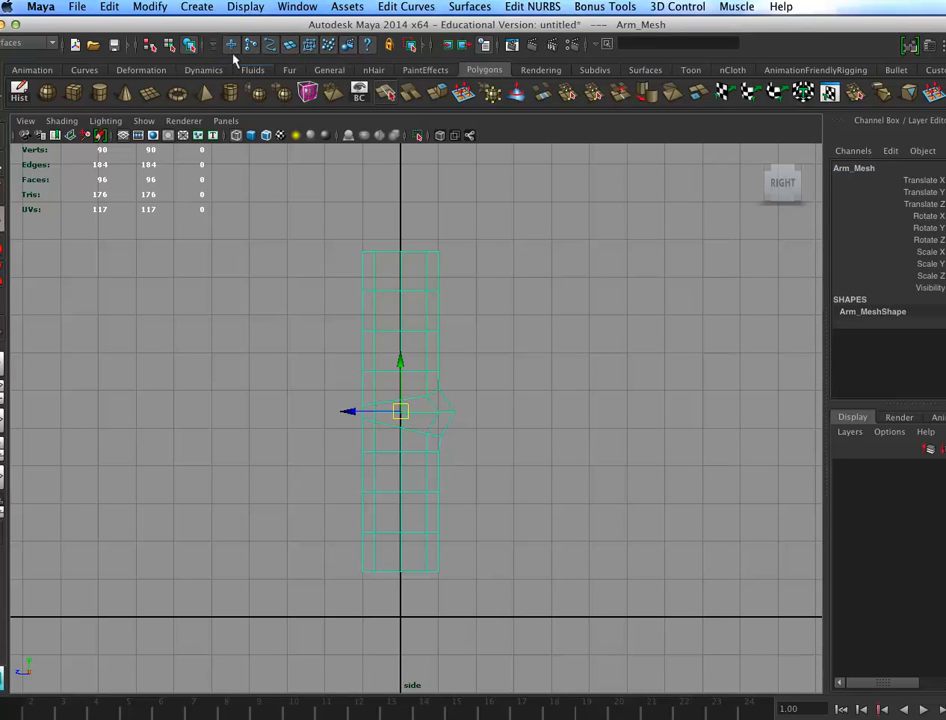
left_click(148, 7)
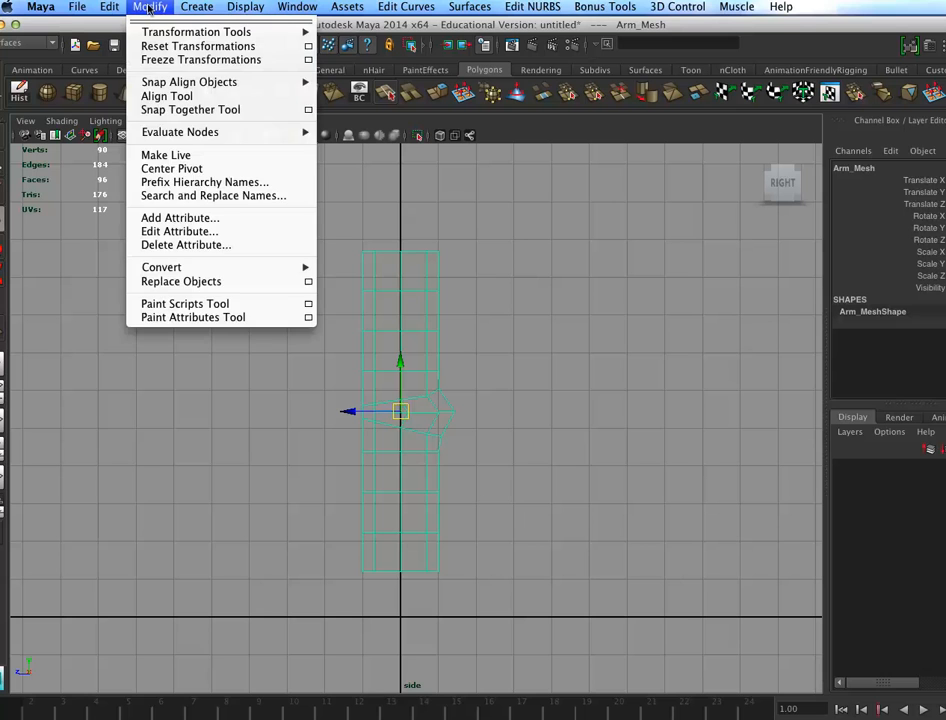
left_click(178, 59)
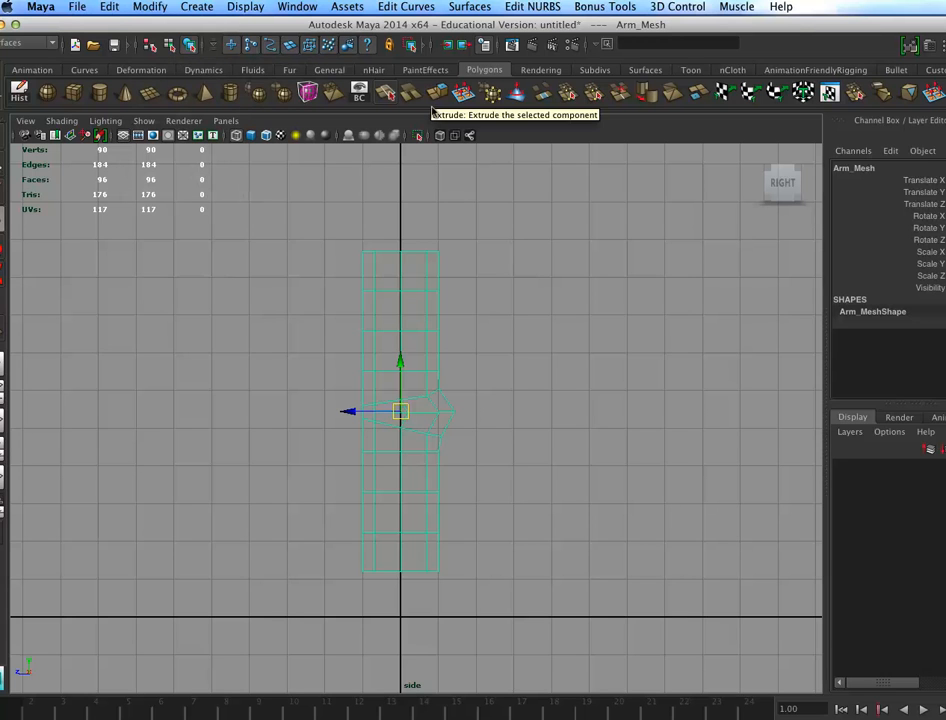
Switch to the Animation menu set and draw a three-joint chain from the arm's upper end through the elbow to its lower end
left_click(30, 42)
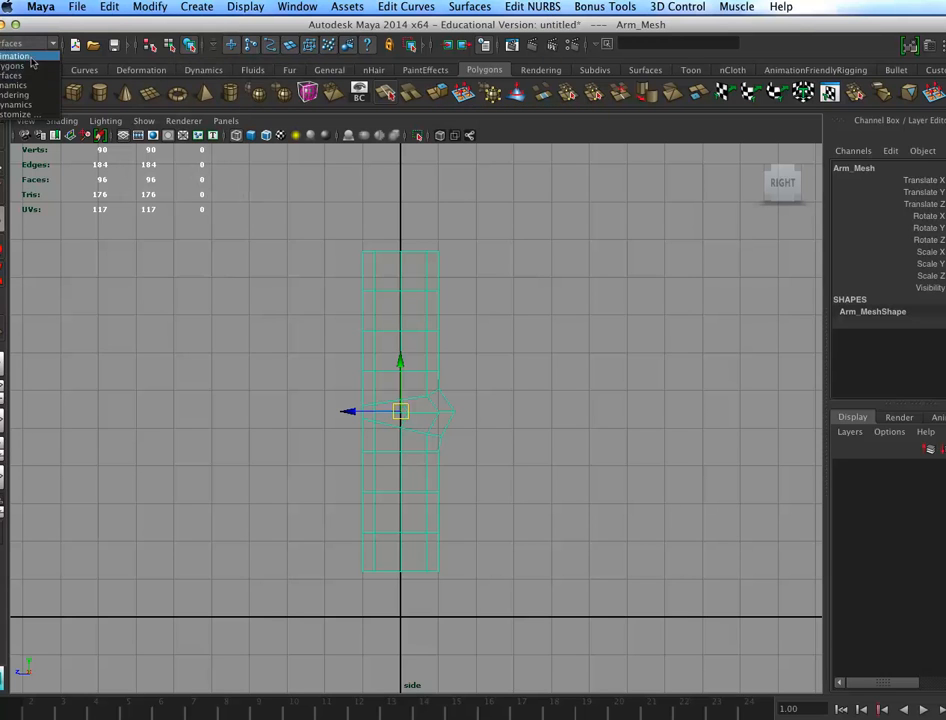
left_click(28, 47)
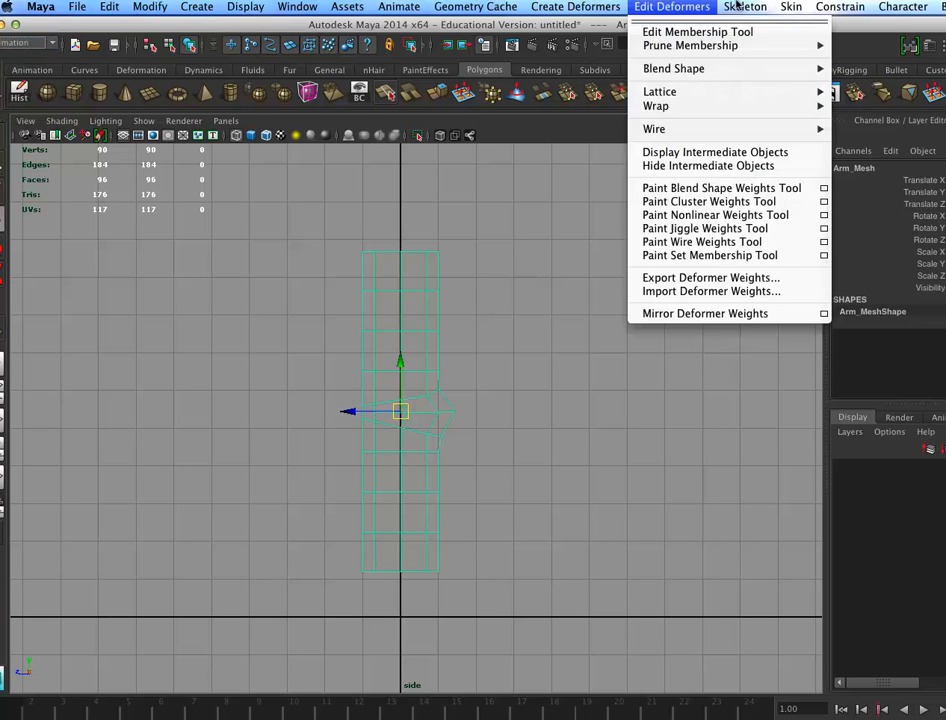
left_click(631, 6)
left_click(741, 32)
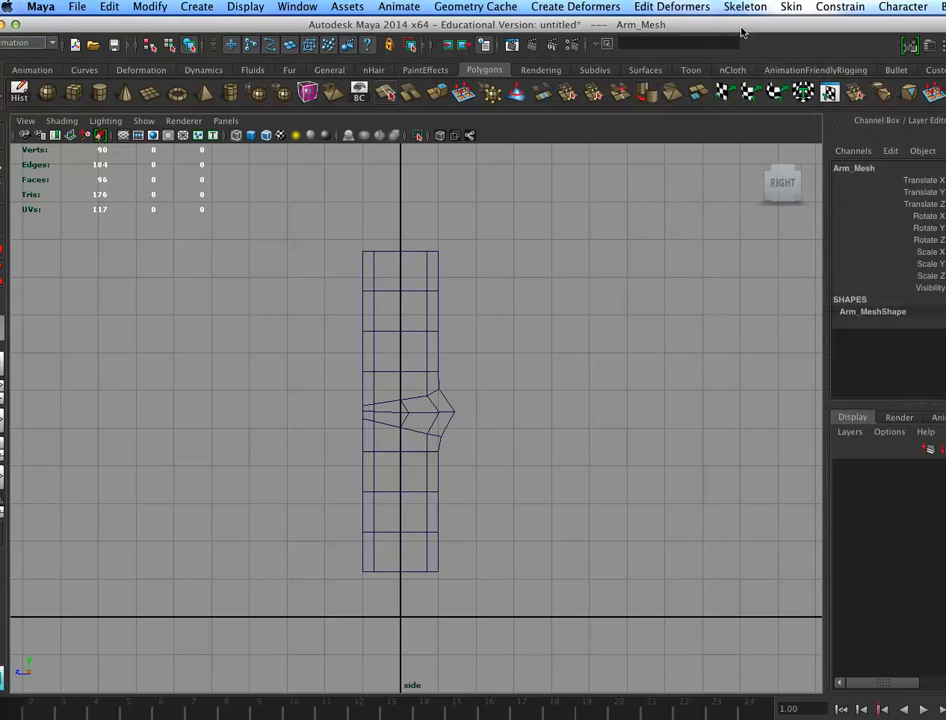
left_click(392, 242)
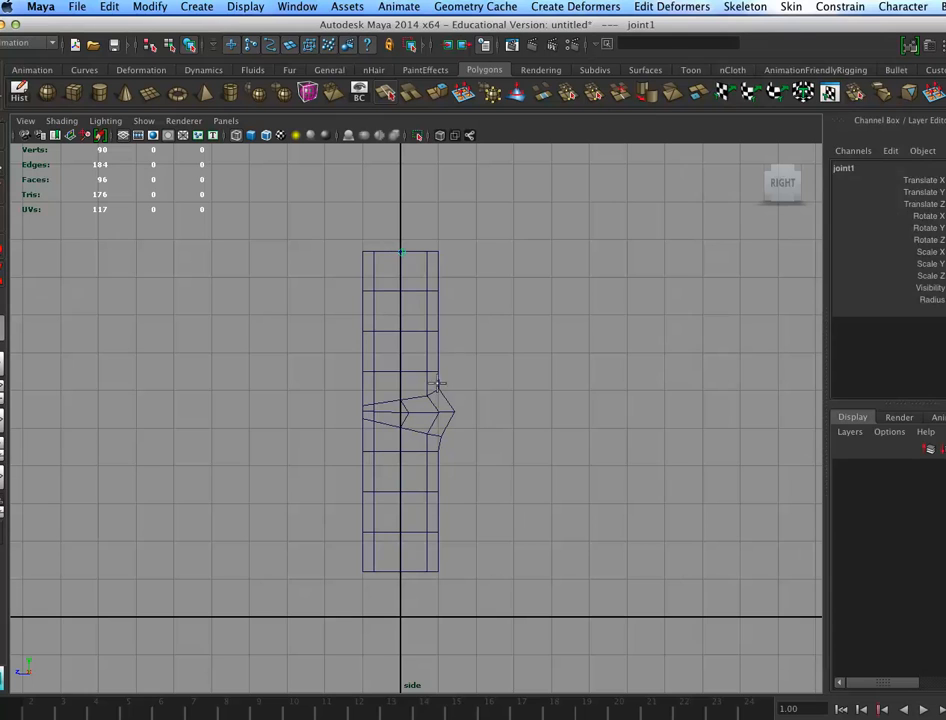
left_click(436, 389)
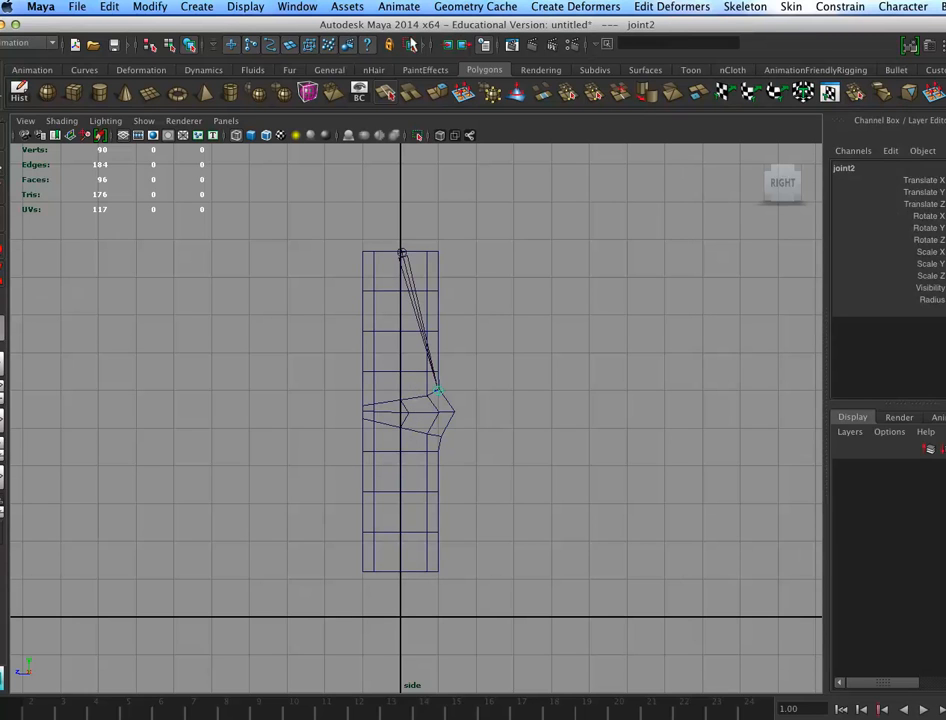
left_click(416, 44)
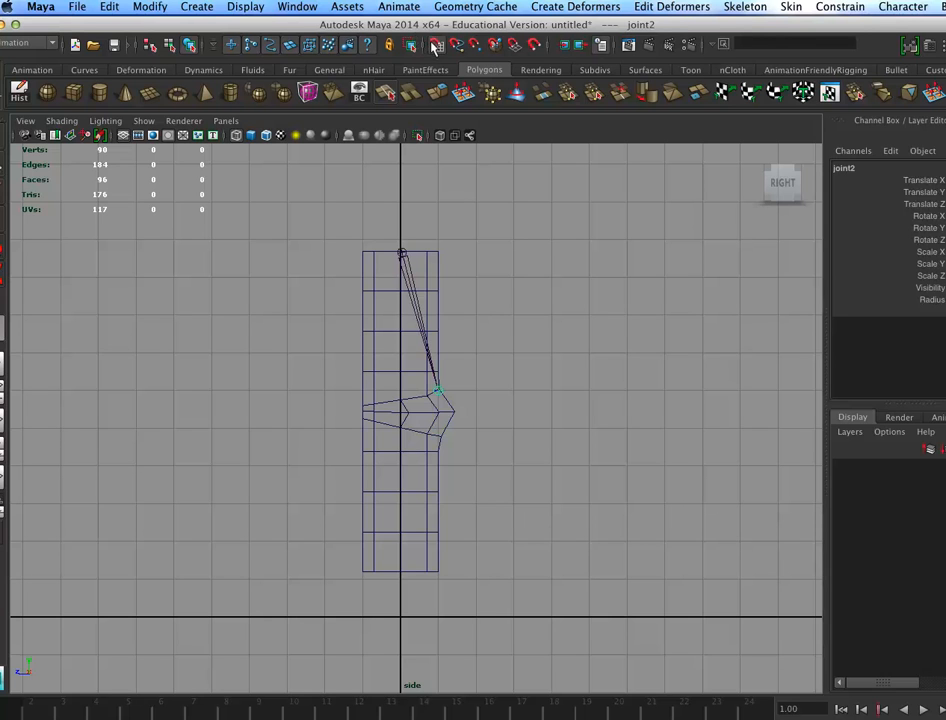
left_click(398, 566)
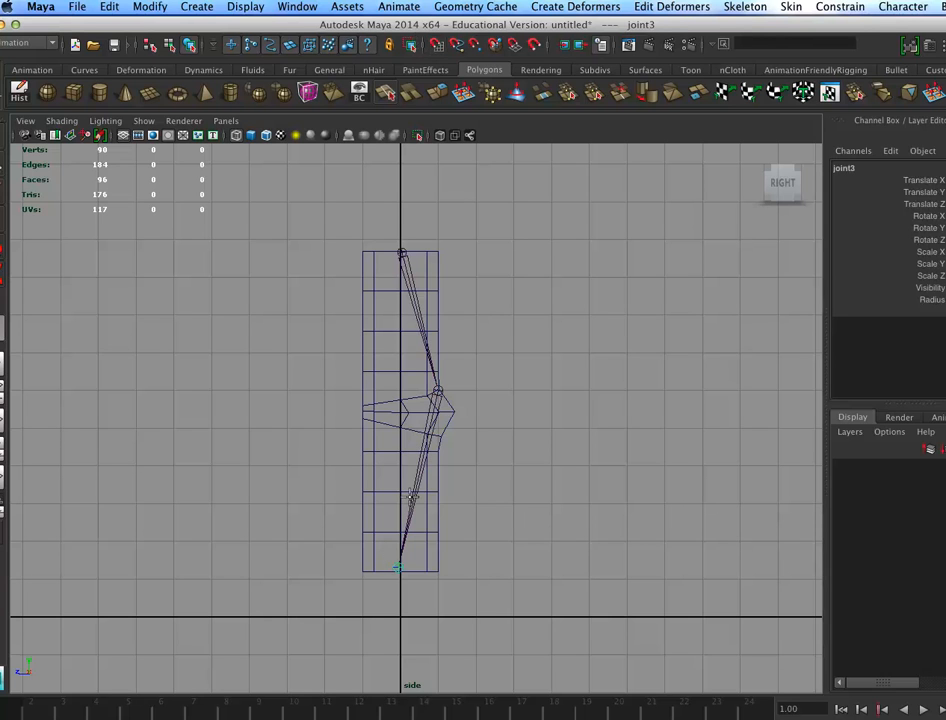
Finish the joint chain and move only the middle joint's pivot inward and down to the centre height of the elbow loops
key("w")
key("x")
middle_click_drag(505, 435, 581, 428)
key("z")
left_click(497, 403)
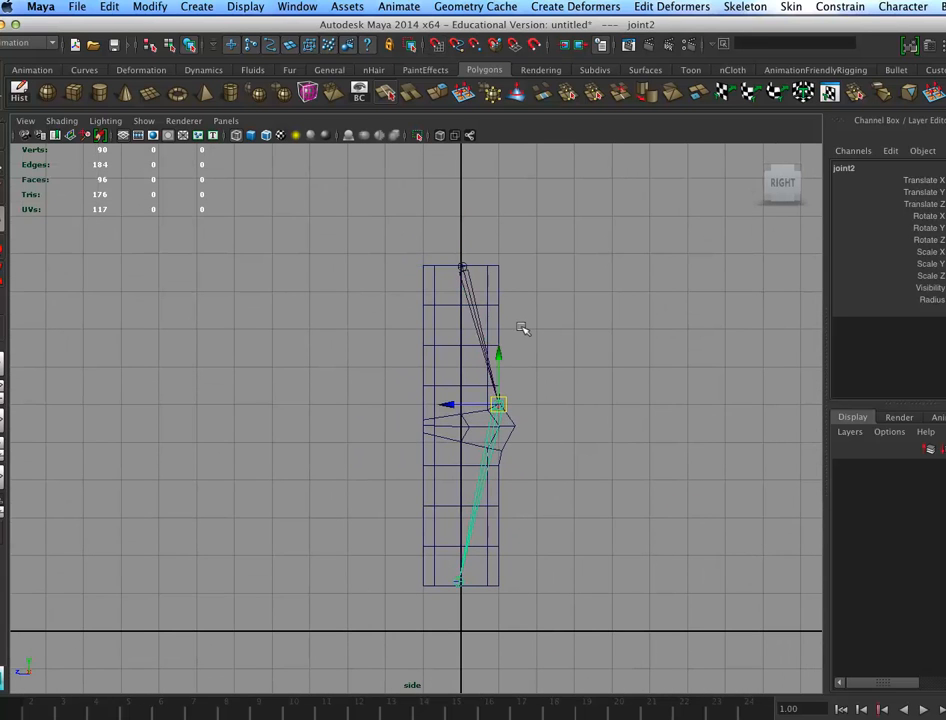
left_click_drag(497, 403, 479, 419)
key("d")
left_click(470, 429)
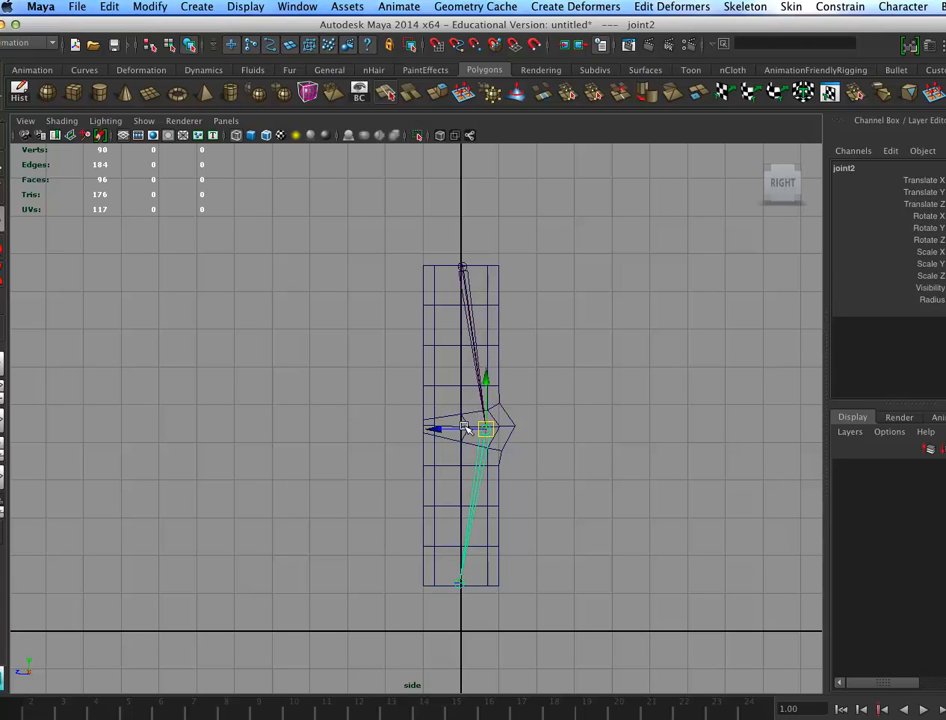
Select the root joint and shift the whole chain slightly along Z, away from the protruding elbow side
left_click(462, 294)
left_click_drag(412, 265, 395, 256)
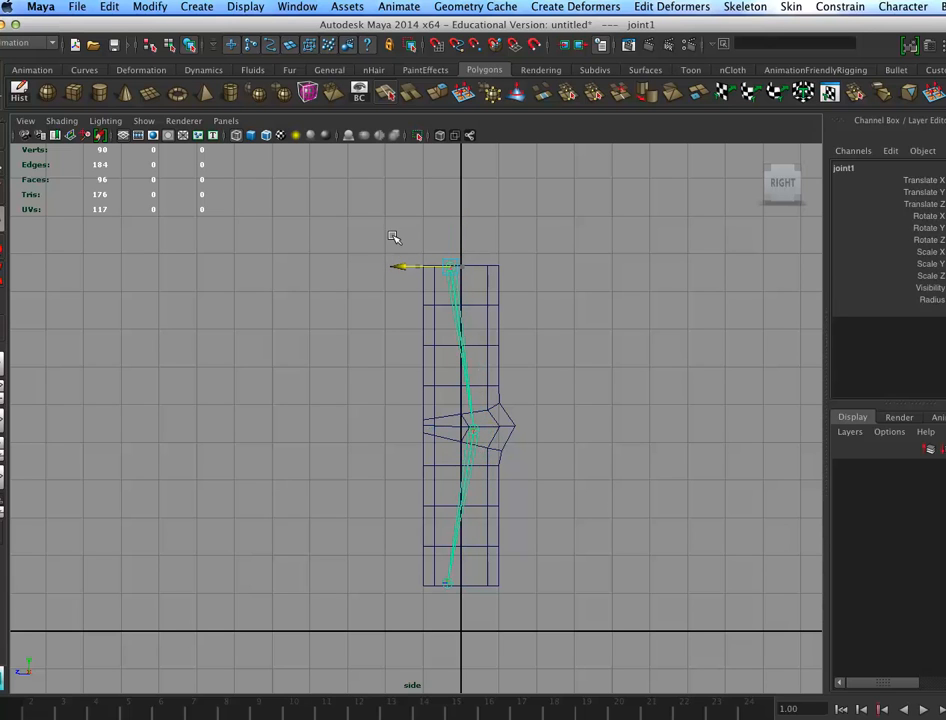
right_click_drag(588, 434, 622, 432, "alt")
middle_click_drag(565, 415, 536, 429, "alt")
Open the Hypergraph Hierarchy, shrink its window so the mesh can be seen beside it, and frame the joint hierarchy
left_click(297, 6)
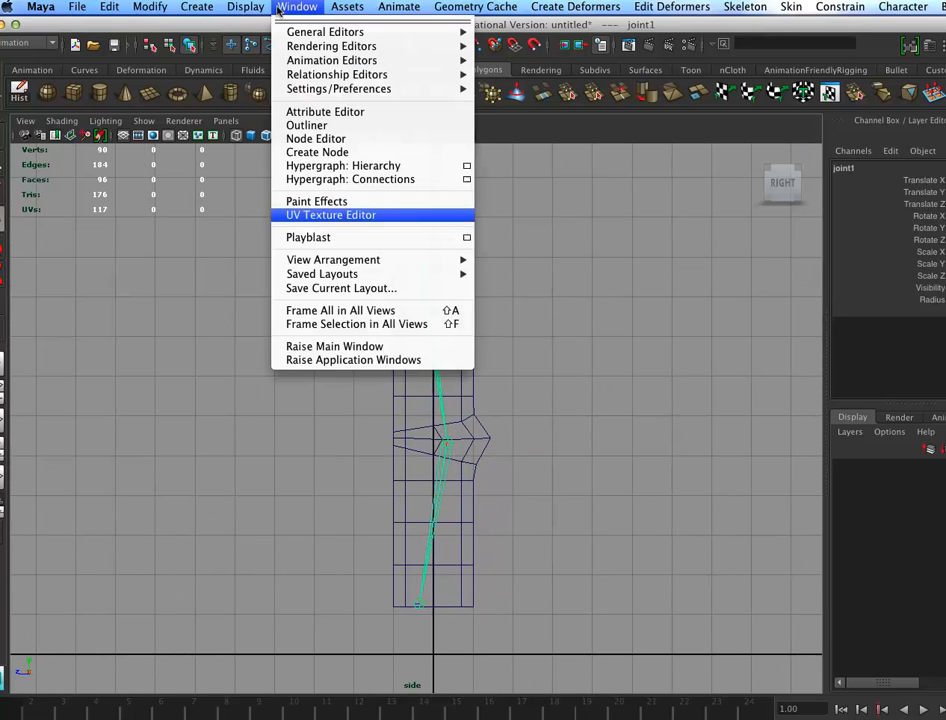
left_click(336, 165)
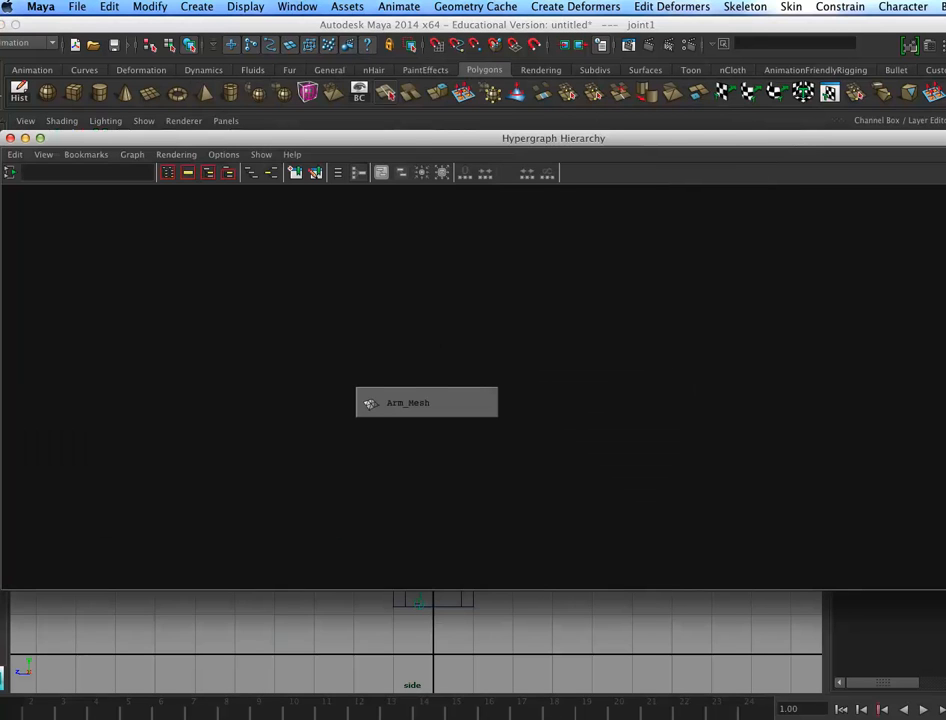
left_click_drag(945, 589, 548, 625)
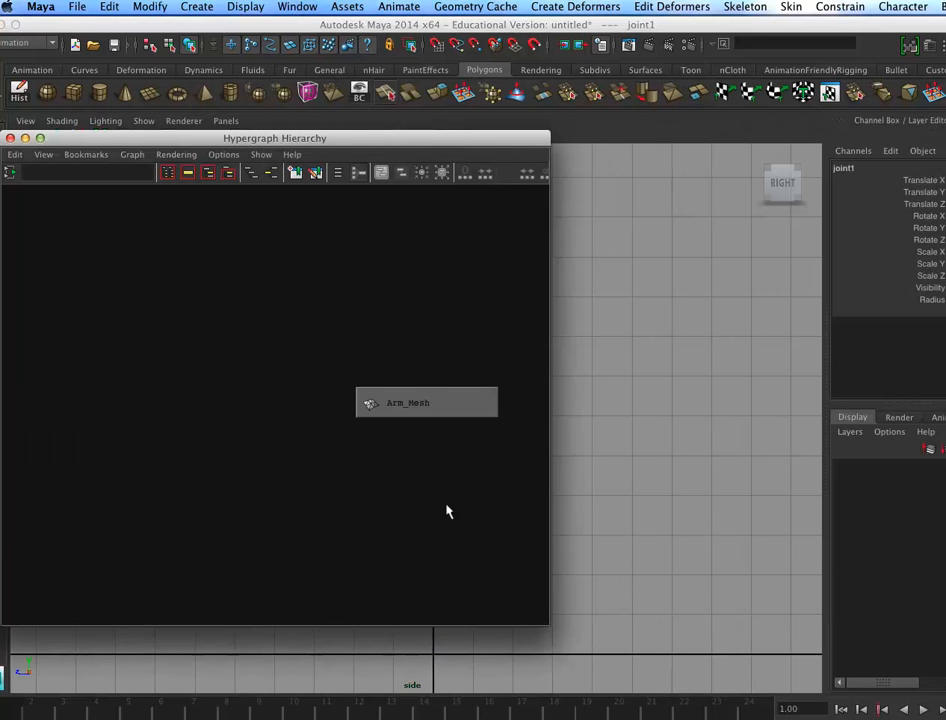
middle_click_drag(428, 485, 207, 378, "alt")
middle_click_drag(267, 437, 279, 395, "alt")
right_click_drag(279, 395, 287, 340, "alt")
middle_click_drag(291, 370, 251, 460, "alt")
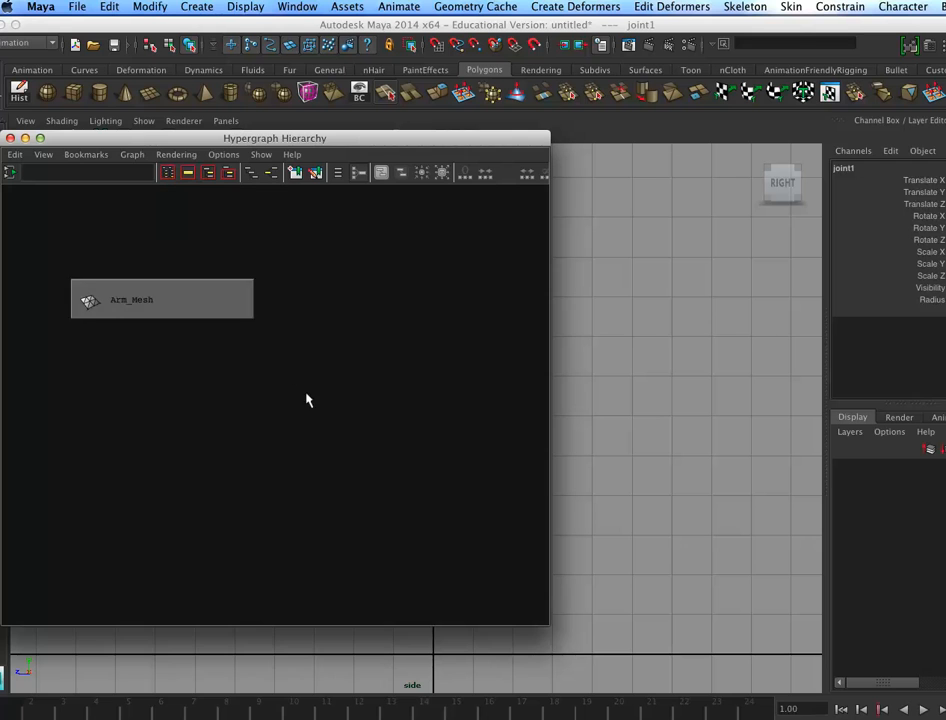
right_click_drag(306, 397, 283, 319, "alt")
left_click(8, 172)
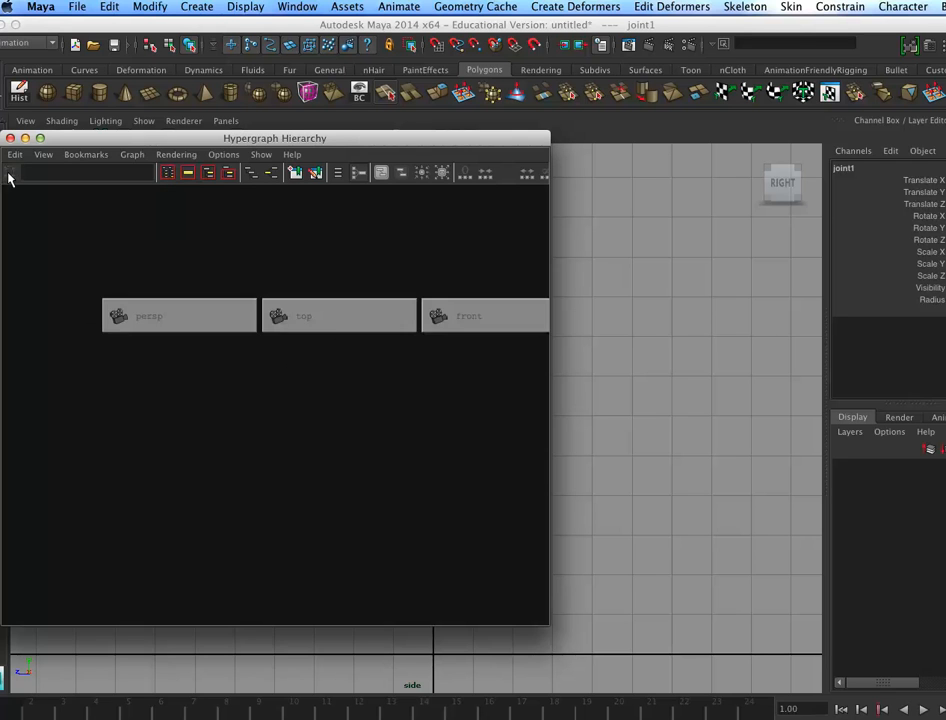
key("f")
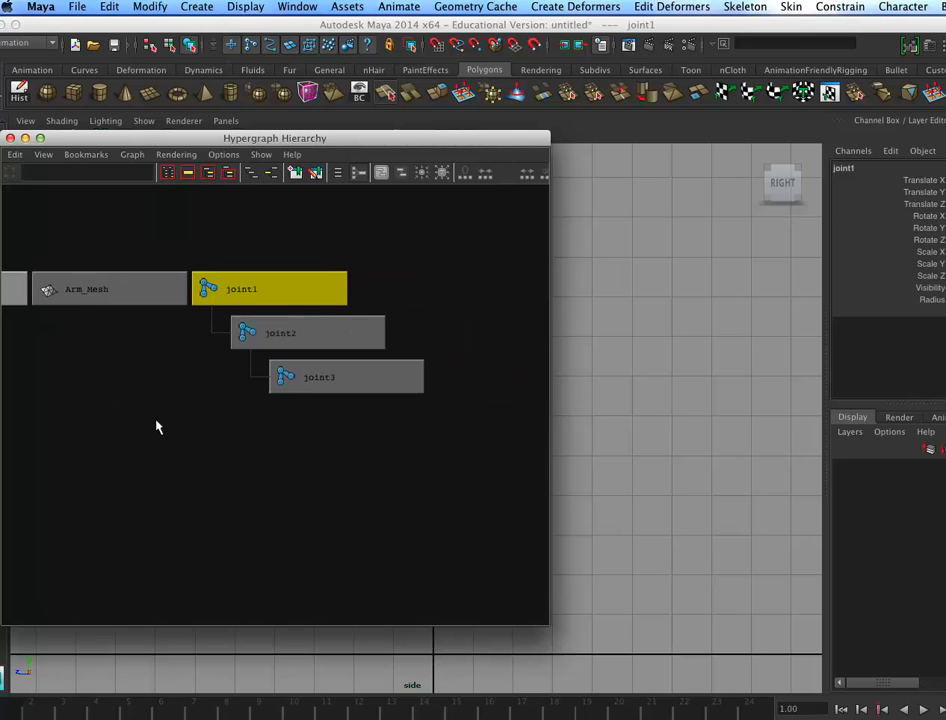
right_click_drag(318, 428, 308, 377, "alt")
Rename the root joint, joint1, as SholderSkin
left_click(362, 378)
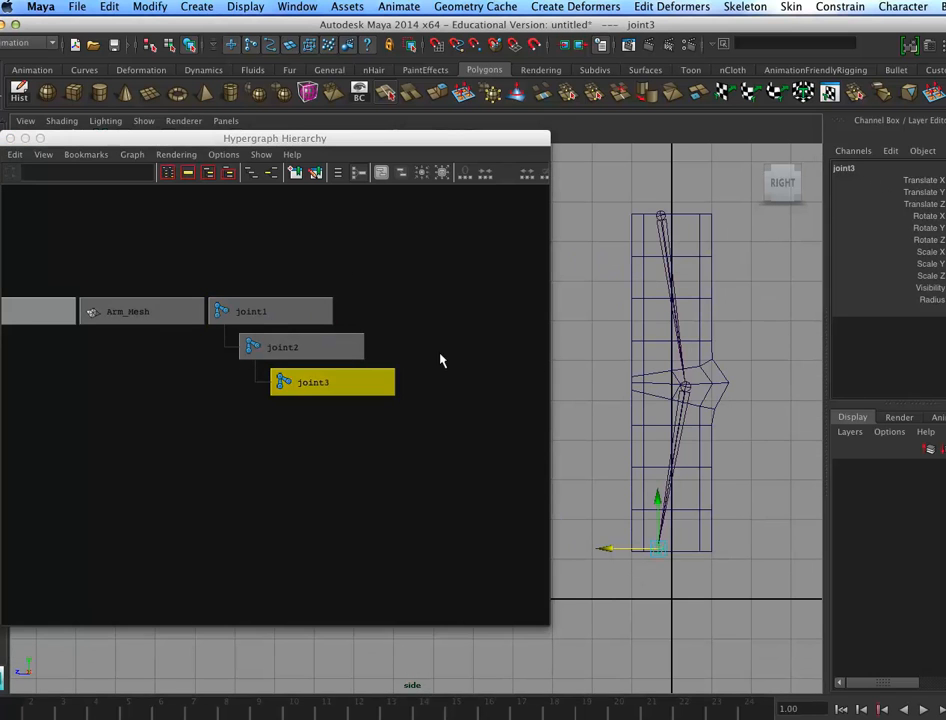
left_click(296, 308)
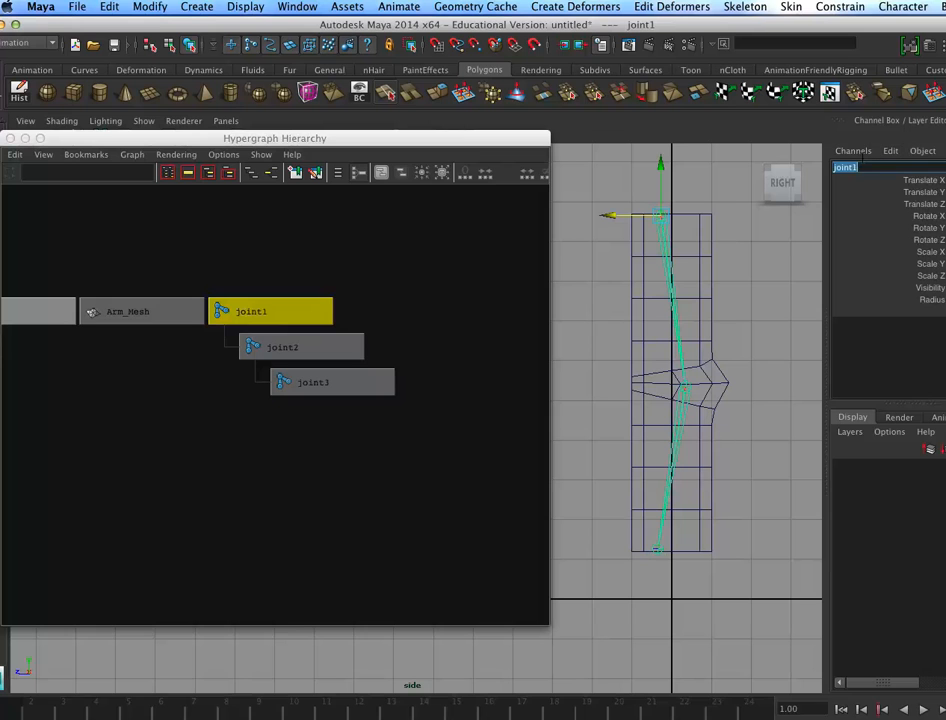
type("SholderSk")
left_click(882, 225)
Rename the middle joint, joint2, as ElbowSkin
left_click(324, 338)
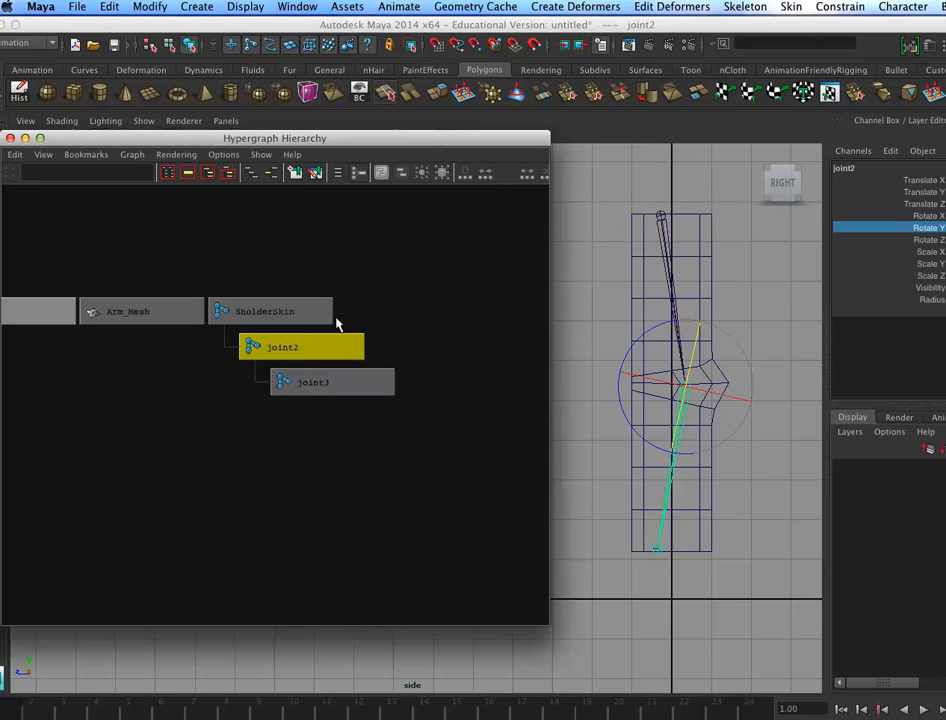
left_click(870, 168)
key("BackSpace")
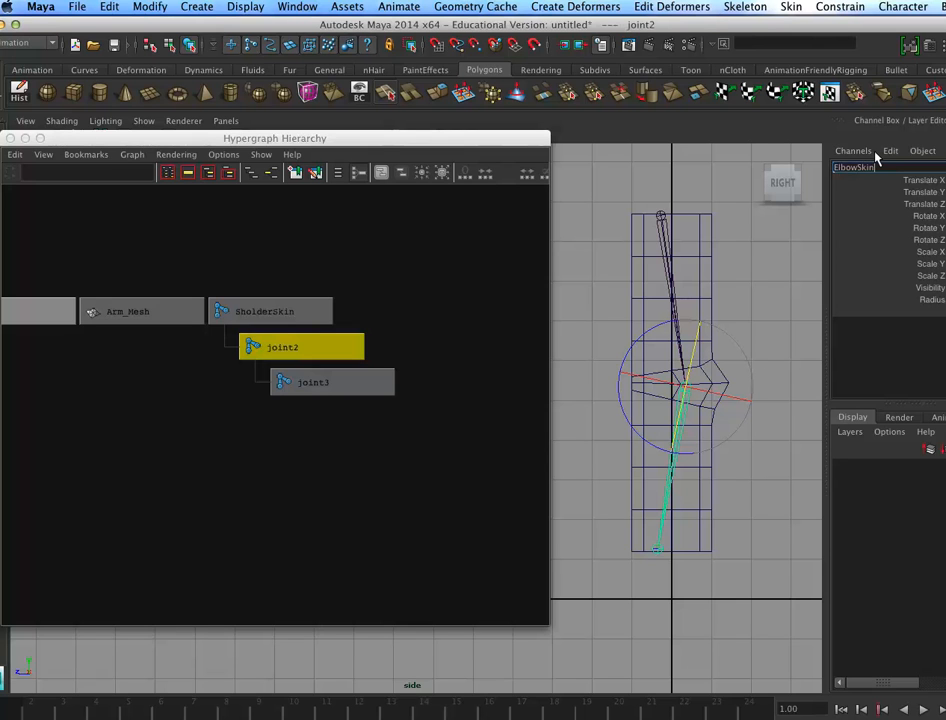
key("Return")
Rename the end joint, joint3, as WristSkin
left_click(344, 386)
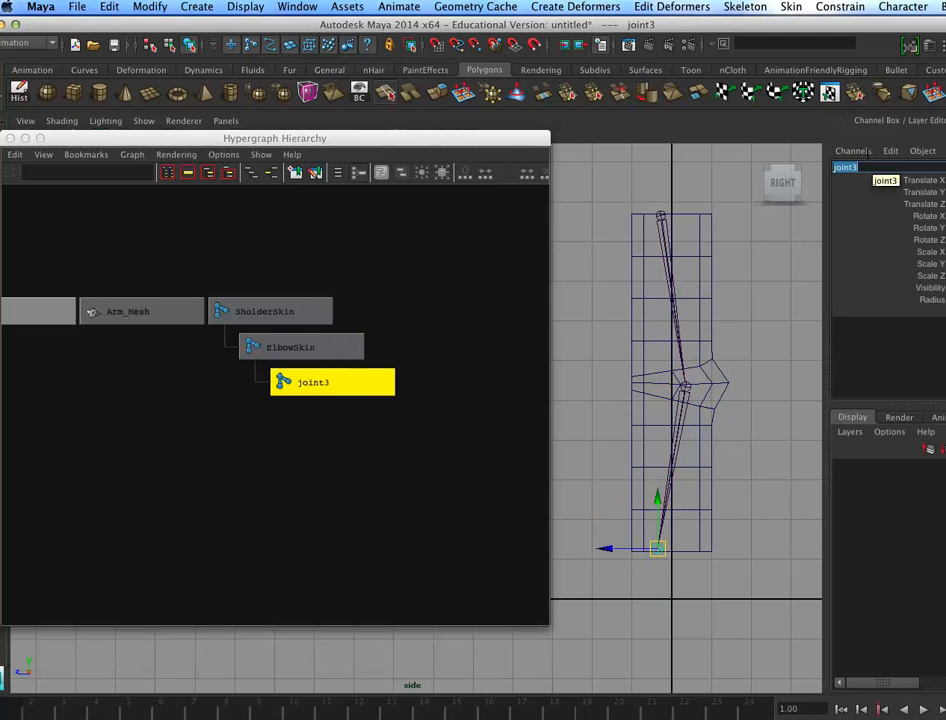
type("WristS")
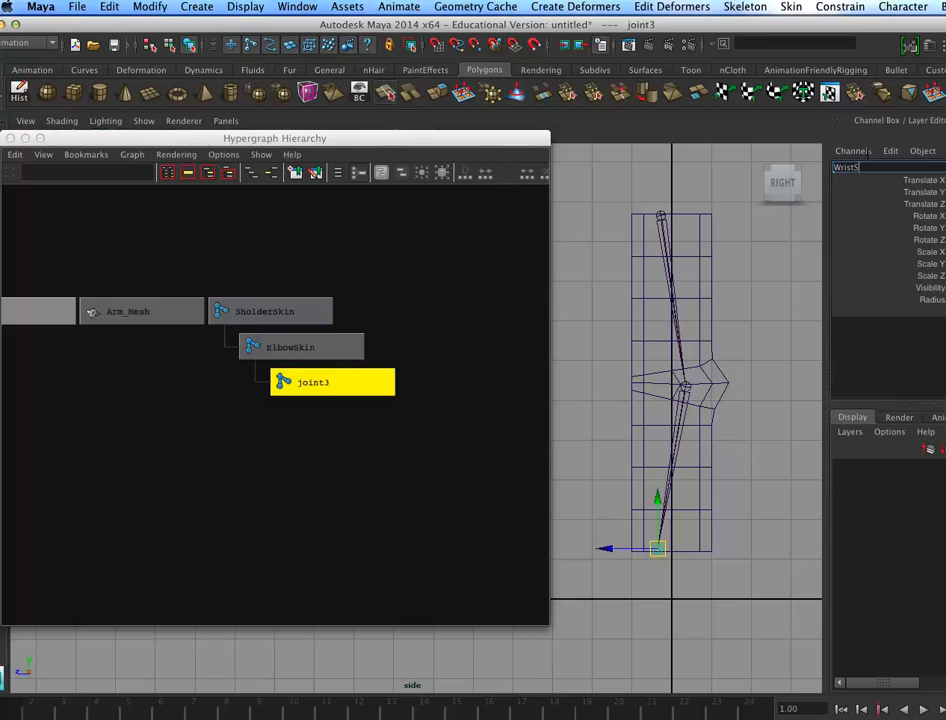
type("kin")
key("Return")
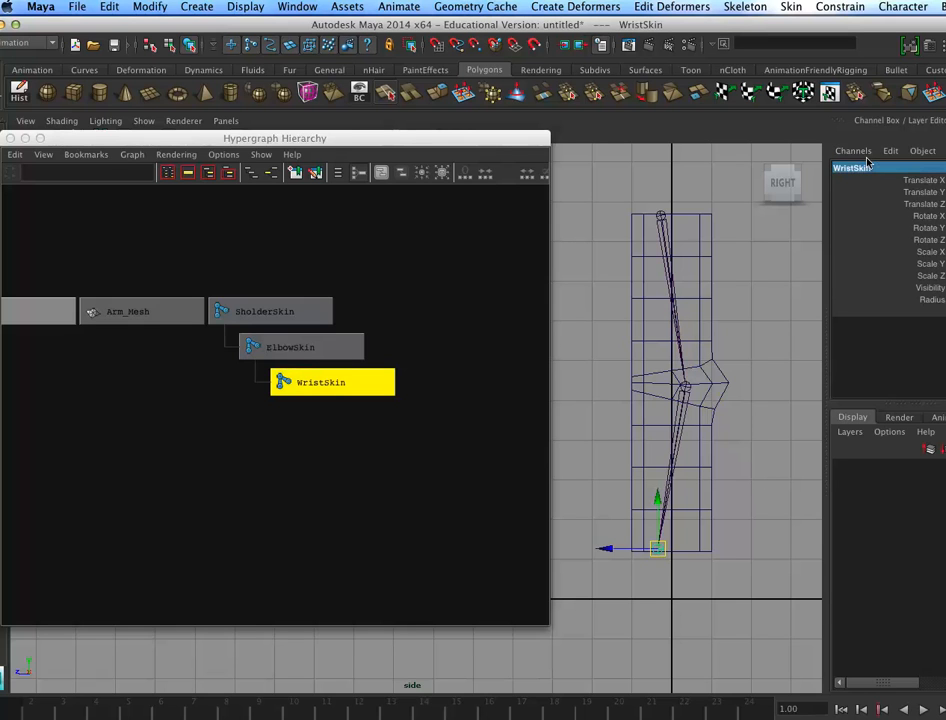
Replace "Skin" with "_L_Skin" in all joint names of the SholderSkin hierarchy using Search and Replace Names
key("Up")
key("Up")
left_click(140, 7)
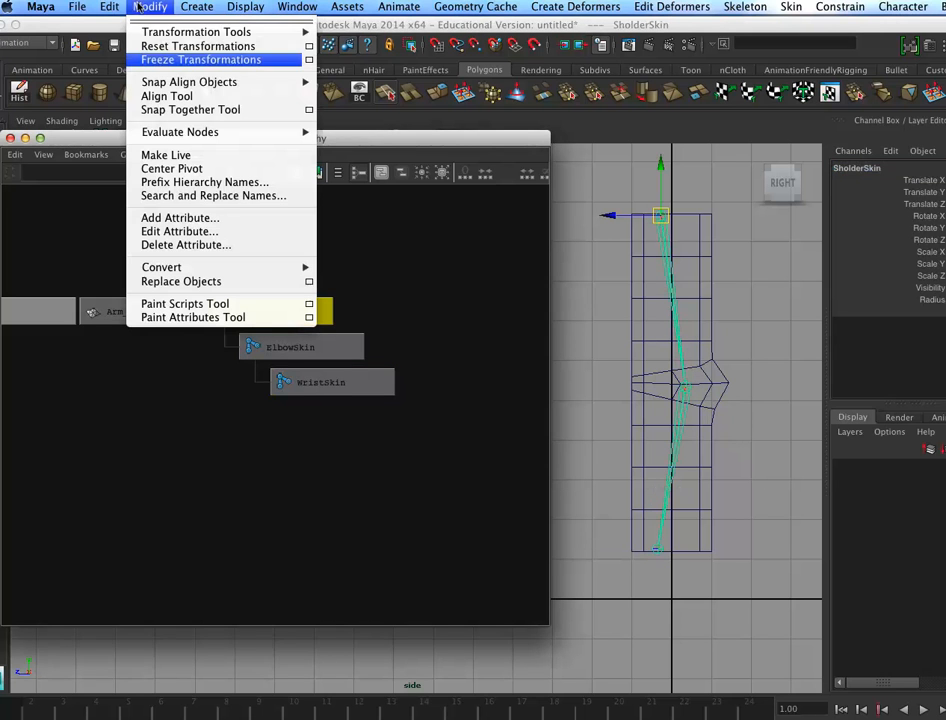
left_click(185, 196)
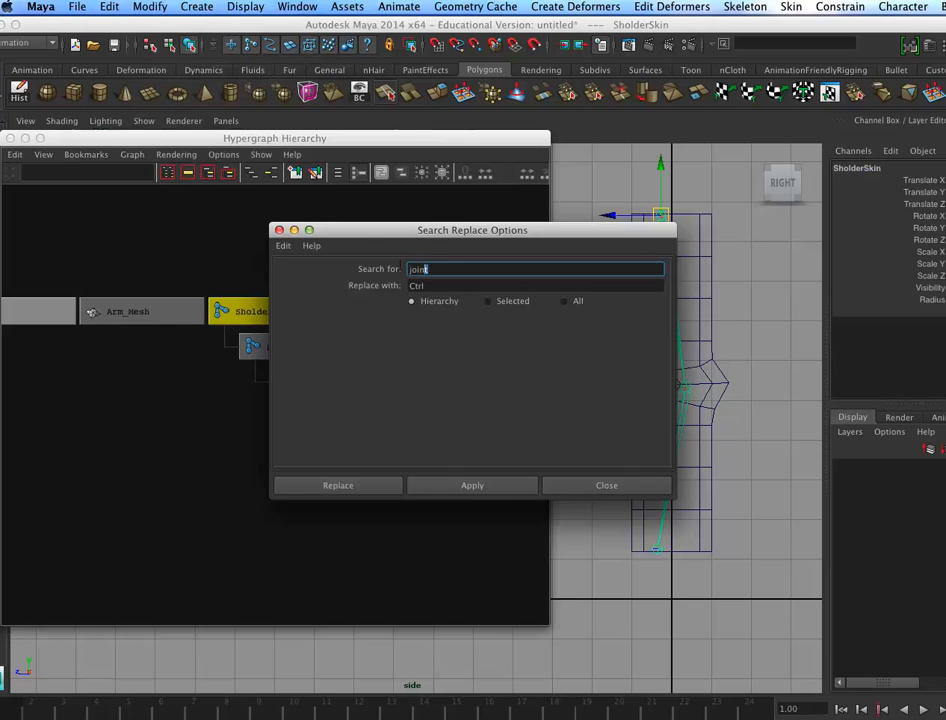
type("Skin")
key("Tab")
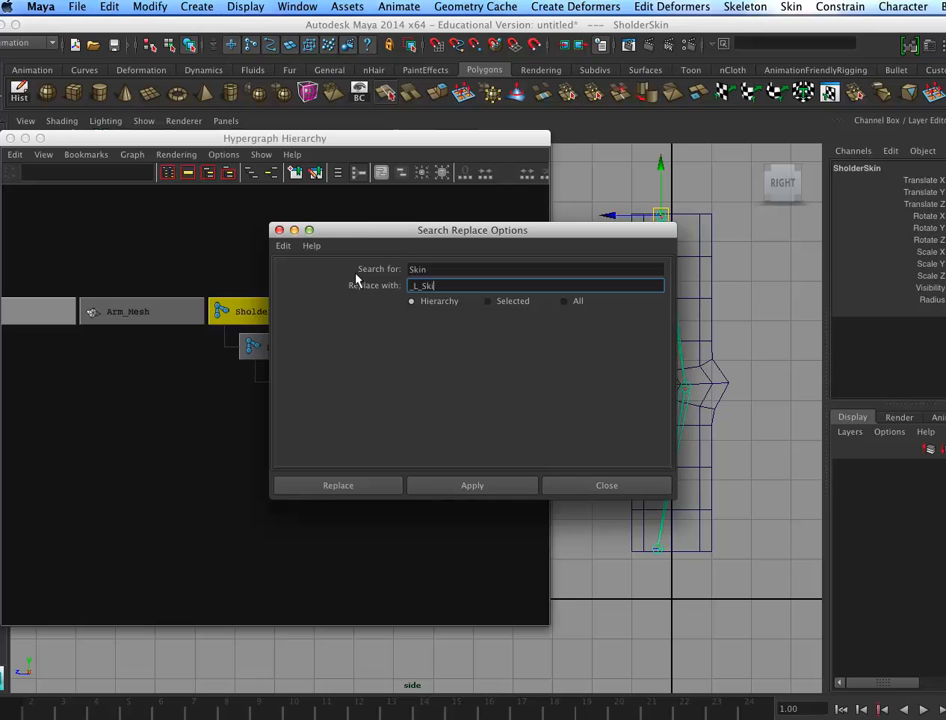
left_click(481, 489)
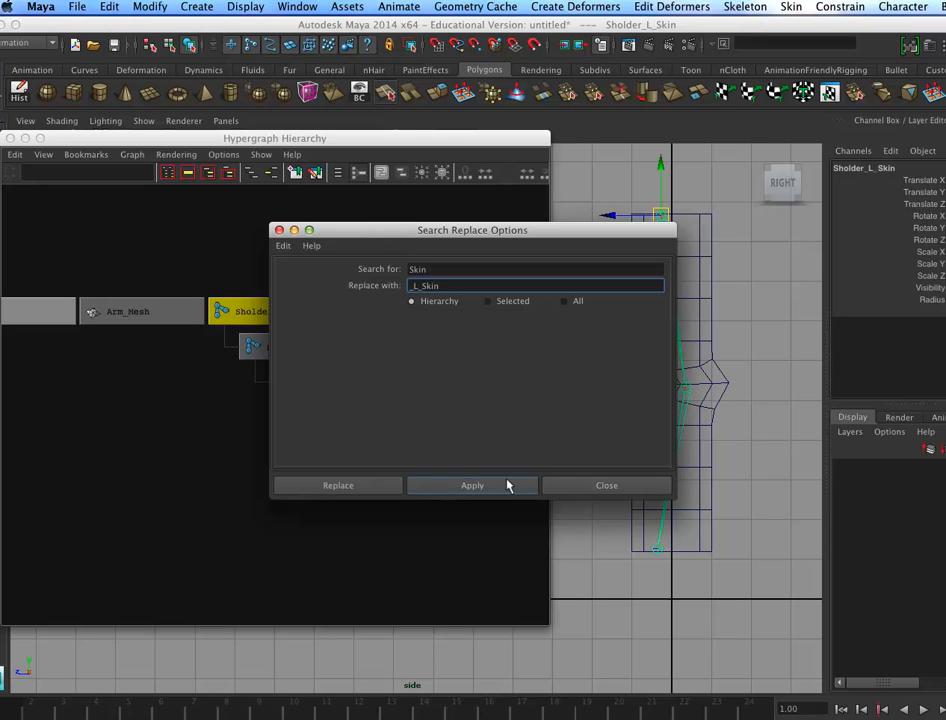
Close the search-and-replace dialog and narrow the Hypergraph Hierarchy window around the joint nodes to uncover the arm in the side view
left_click_drag(500, 226, 673, 222)
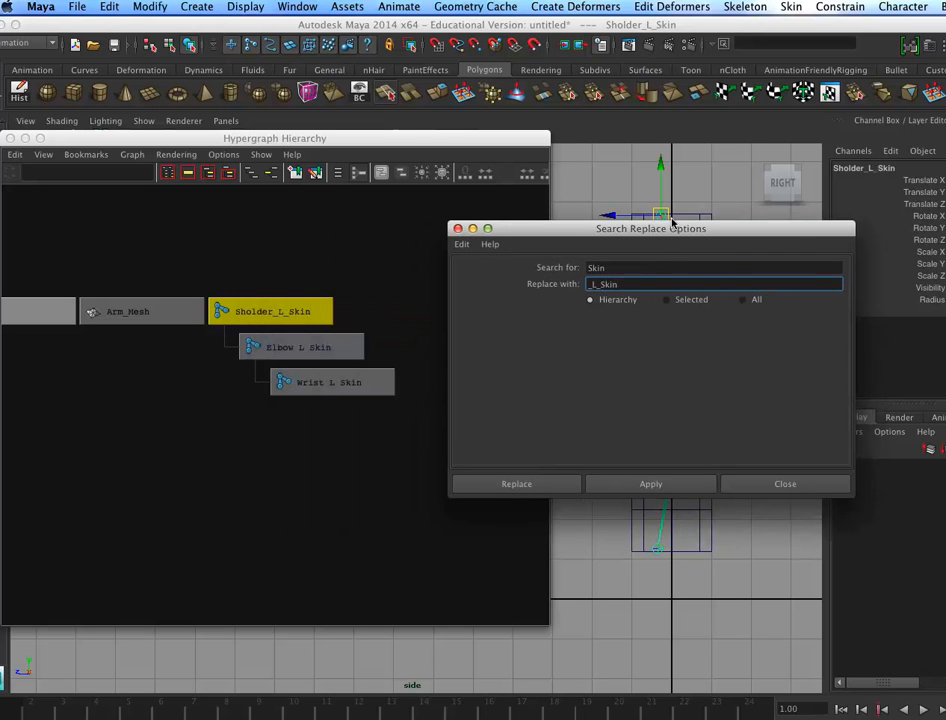
left_click(737, 486)
middle_click_drag(682, 383, 653, 403, "alt")
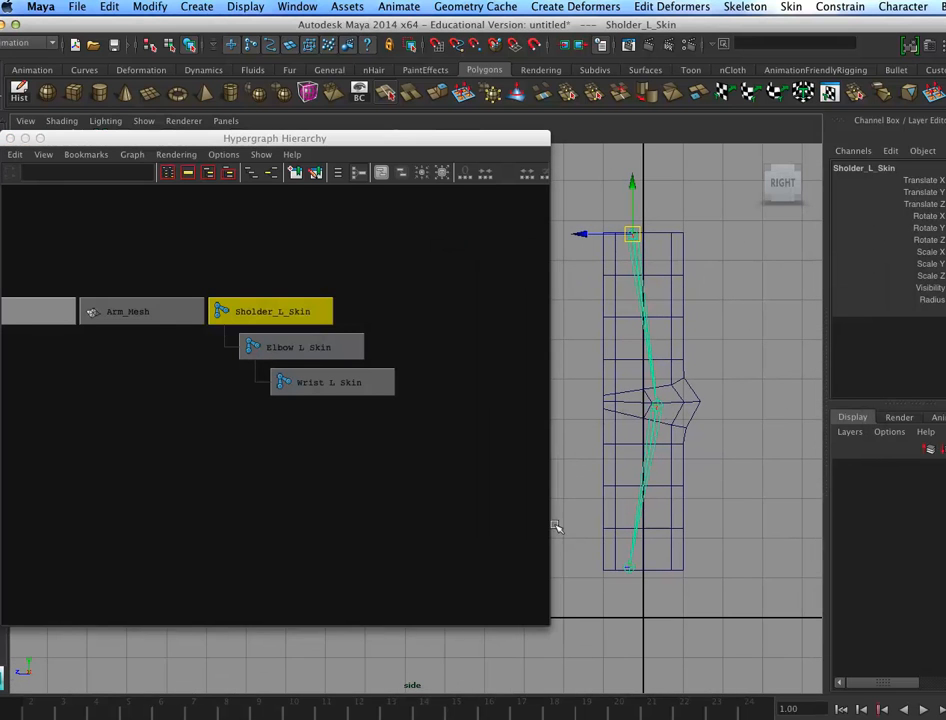
left_click(538, 612)
left_click_drag(540, 611, 423, 627)
middle_click_drag(339, 556, 383, 531, "alt")
scroll(297, 544, "up", 4)
Select the elbow joint and examine its Rotate Y and Rotate Z channels alongside its rotation manipulator
left_click(651, 441)
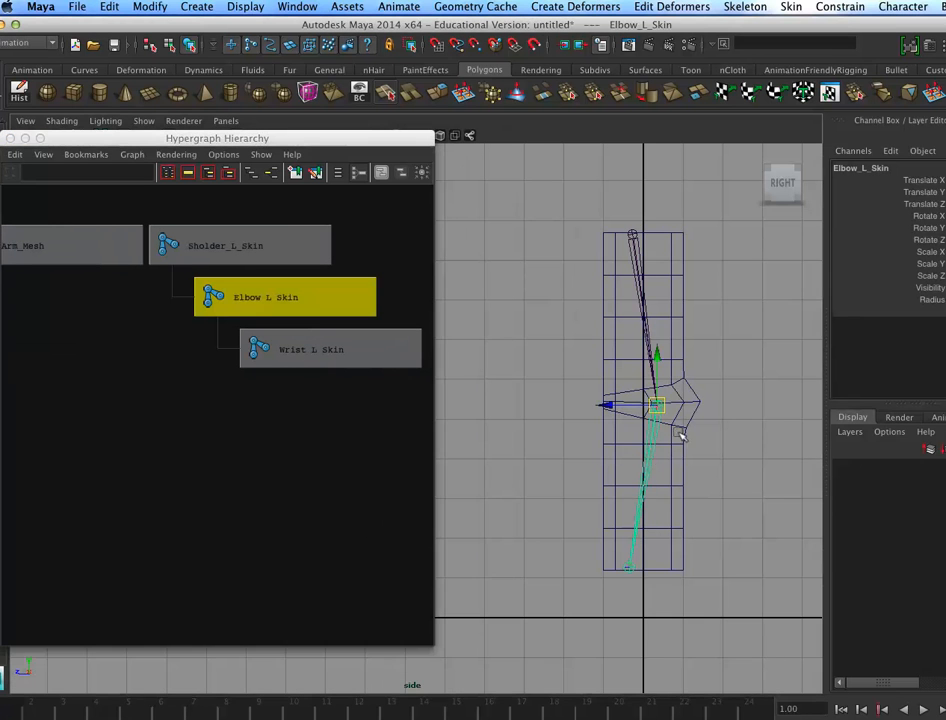
scroll(764, 432, "up", 2)
middle_click_drag(769, 401, 633, 421, "alt")
scroll(652, 424, "up", 1)
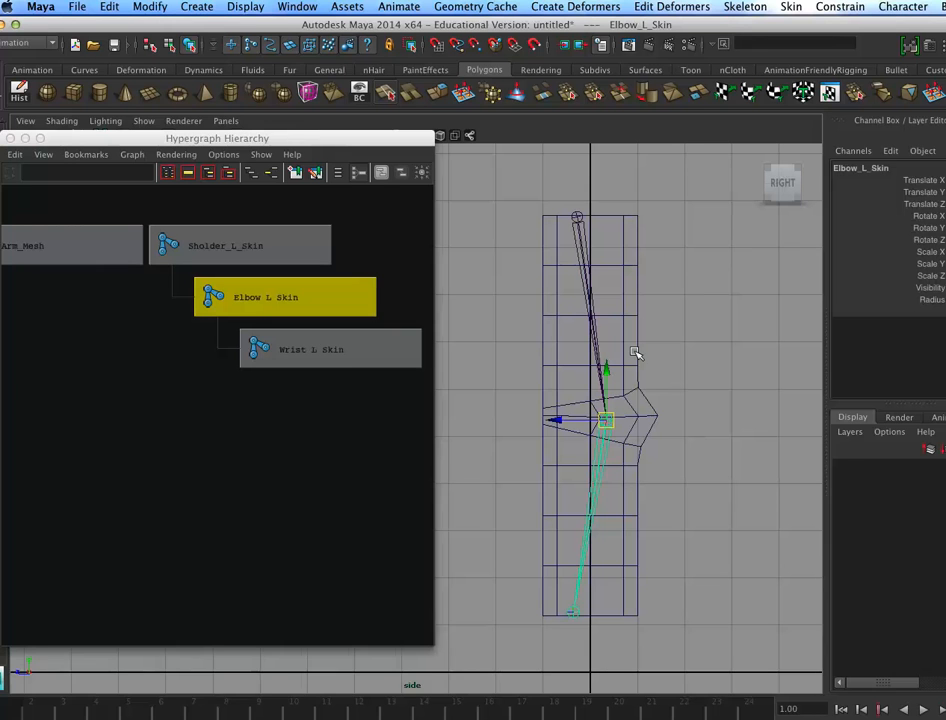
left_click_drag(851, 22, 790, 22)
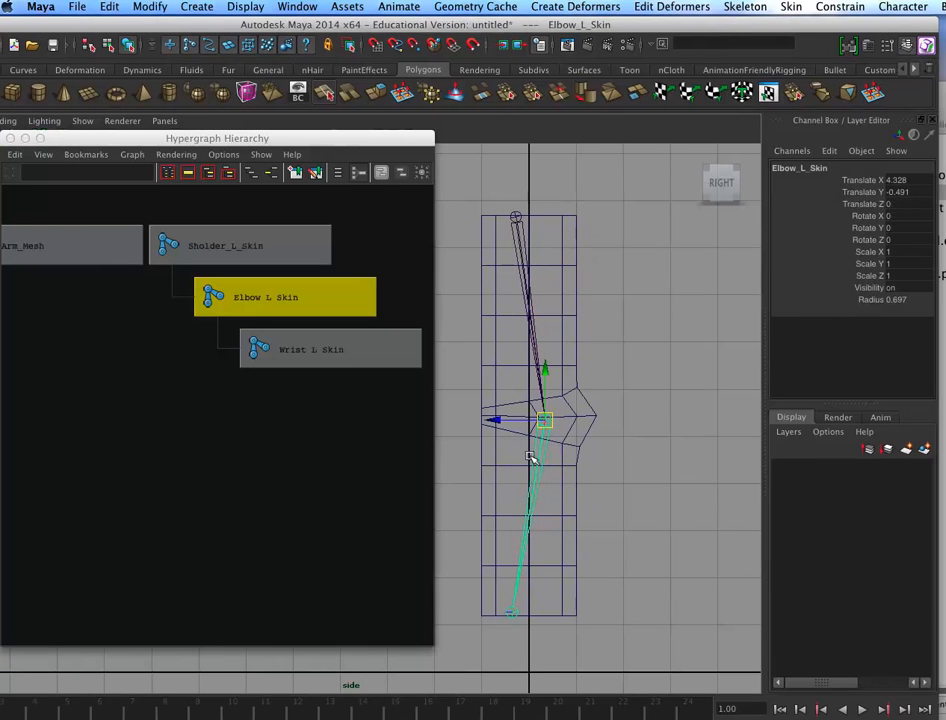
left_click(866, 228)
key("e")
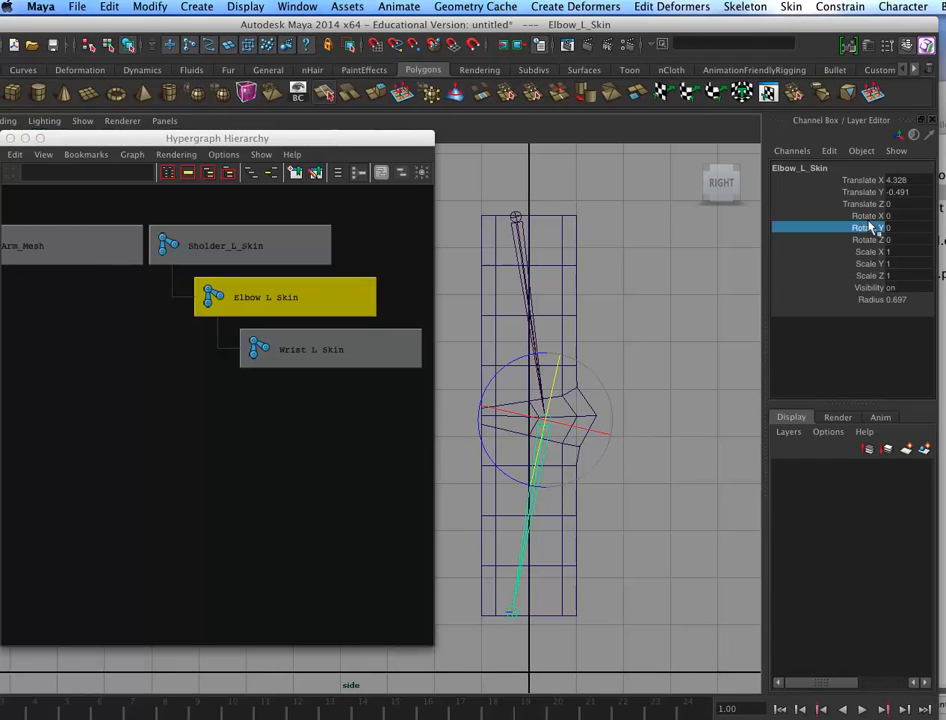
left_click_drag(870, 228, 867, 240)
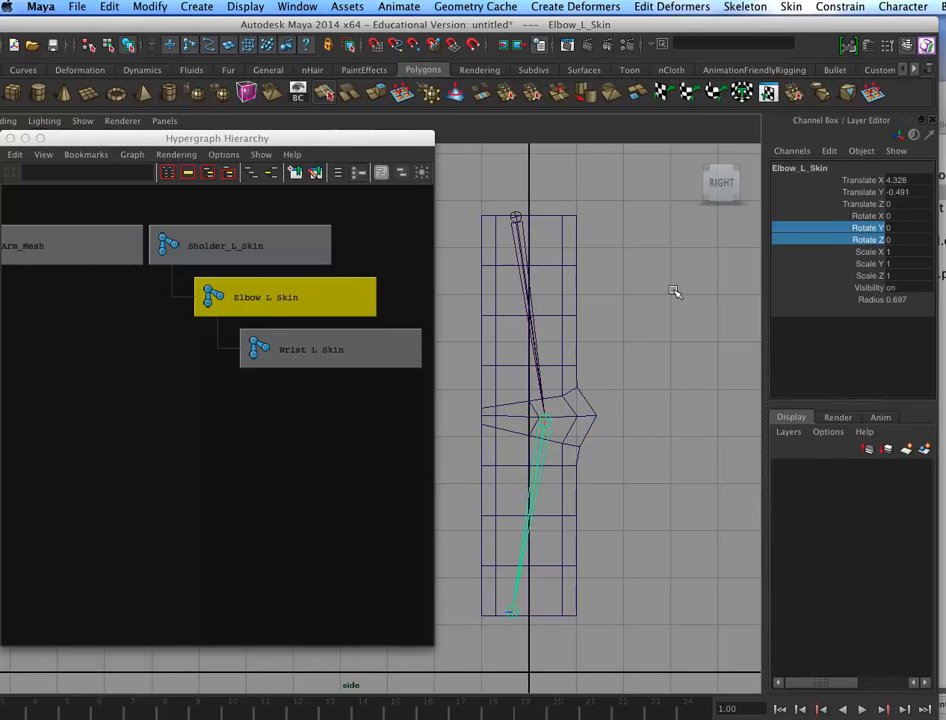
Check the joint chain by selecting all three joints together and individual joints in the hierarchy and side view
left_click_drag(249, 201, 384, 507)
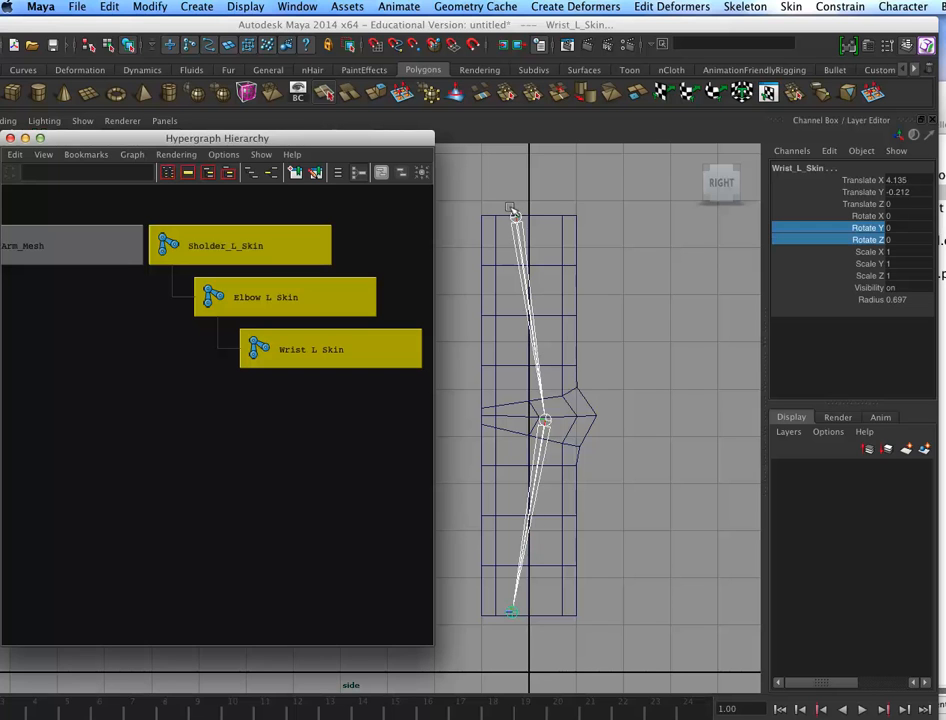
left_click(307, 345)
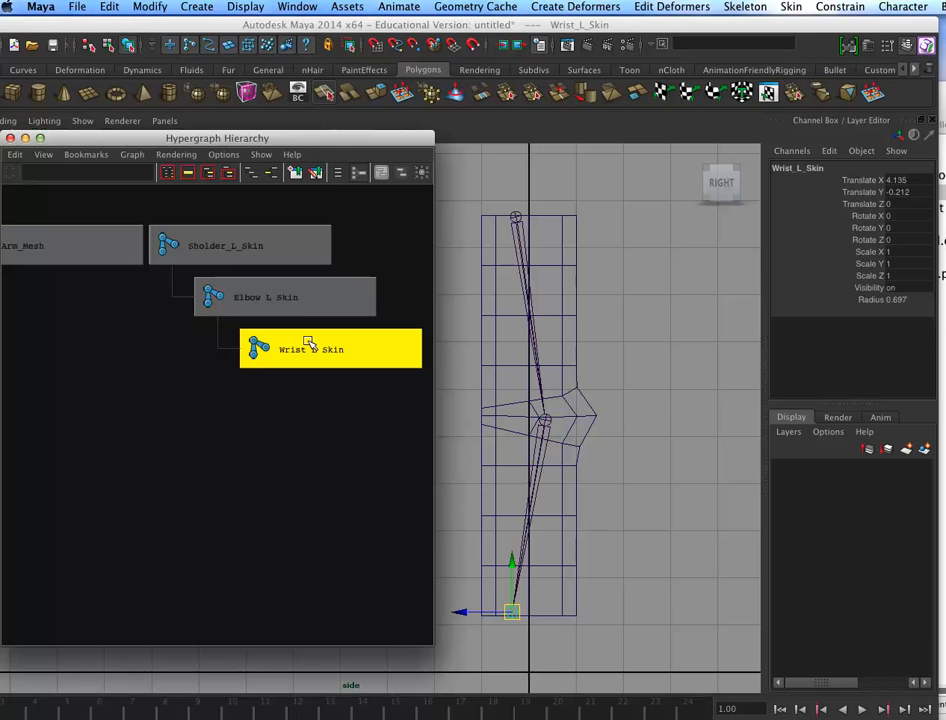
left_click(516, 238)
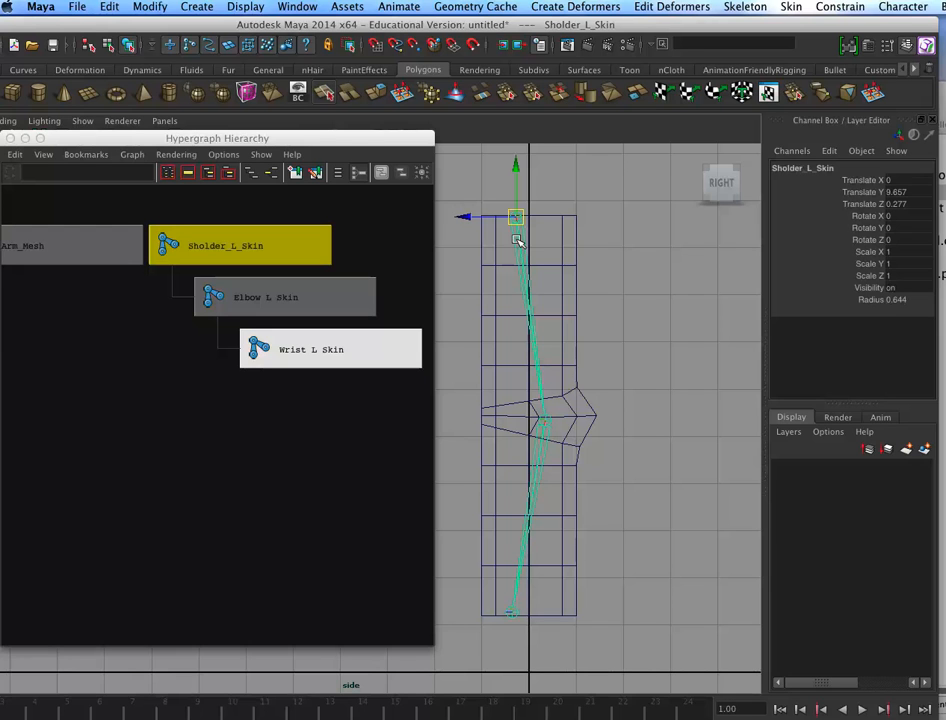
left_click(518, 516)
Orient the joint chain from the shoulder joint in perspective view, with primary axis X, secondary axis Z and children included
left_click(513, 278)
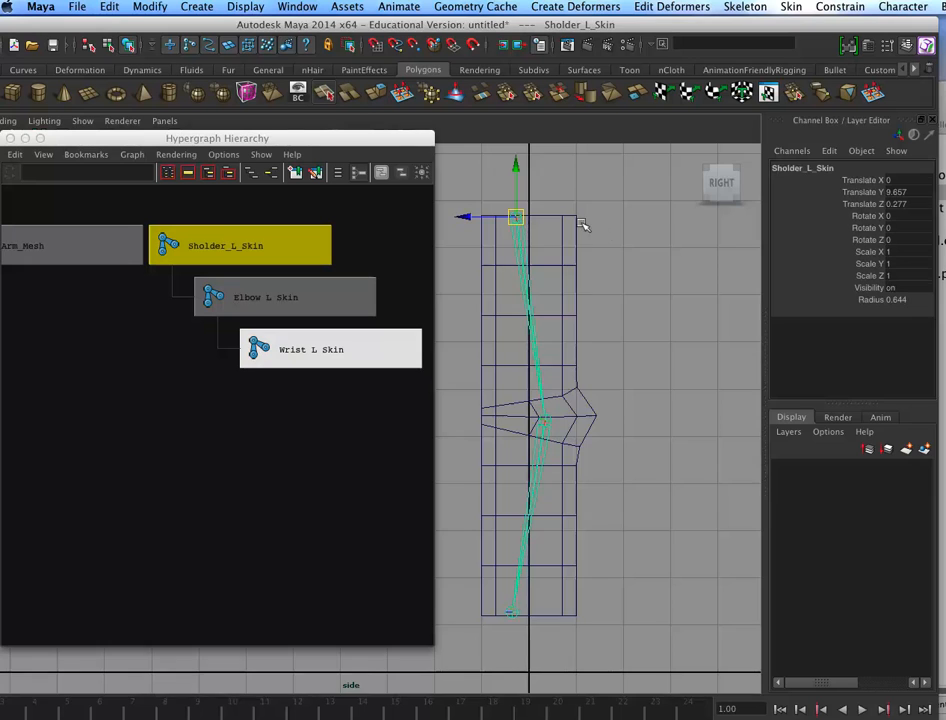
key("space")
key("space")
scroll(545, 285, "up", 10)
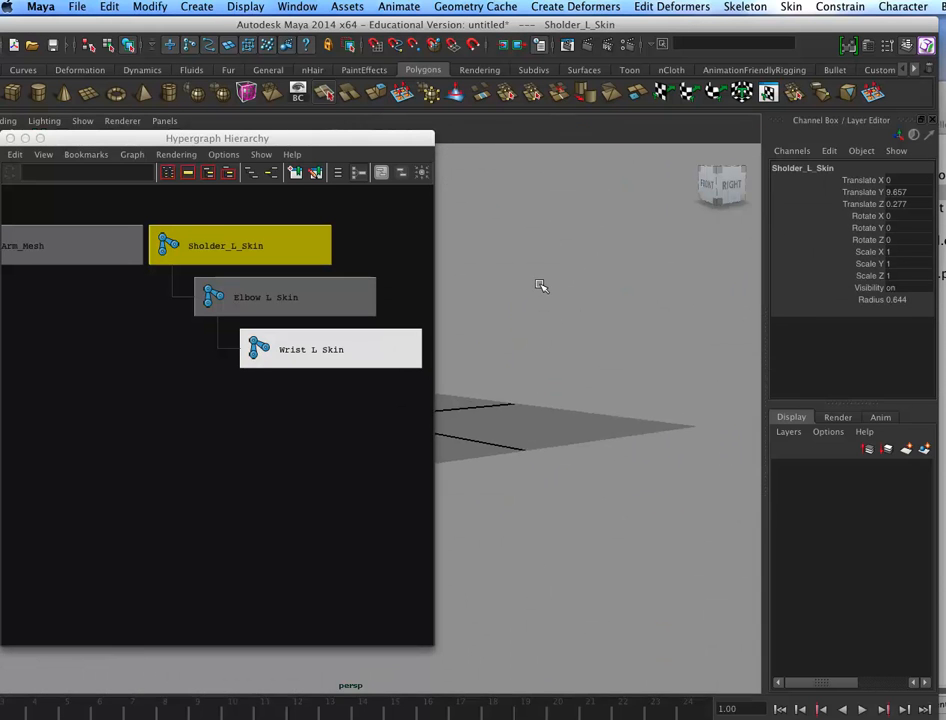
middle_click_drag(556, 428, 737, 347, "alt")
middle_click_drag(613, 440, 623, 517, "alt")
left_click_drag(575, 422, 692, 418, "alt")
middle_click_drag(597, 380, 602, 416, "alt")
left_click_drag(602, 416, 577, 371, "alt")
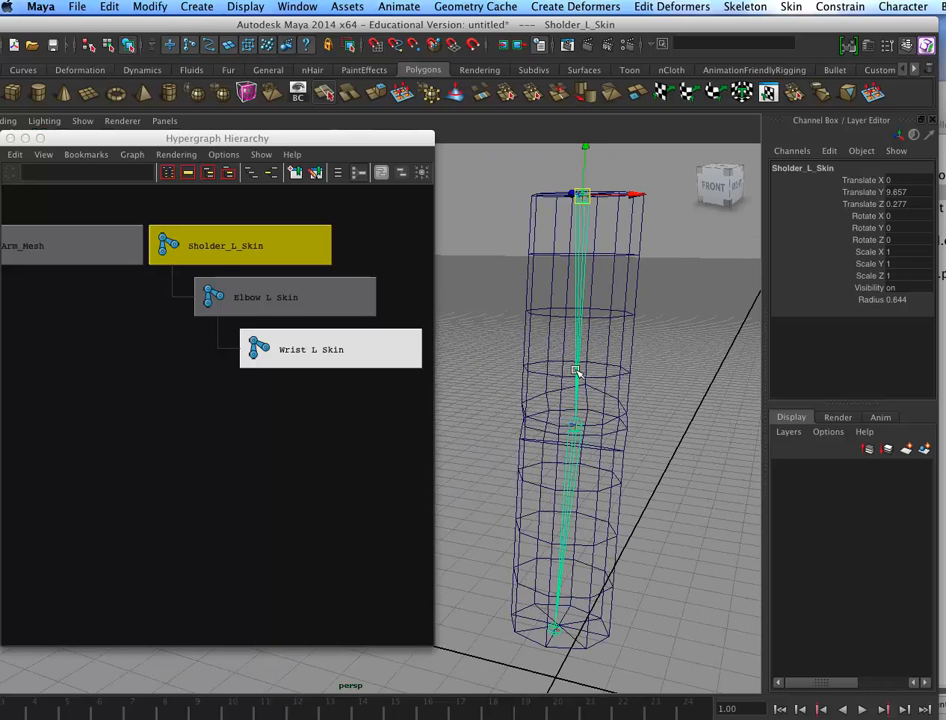
left_click(734, 7)
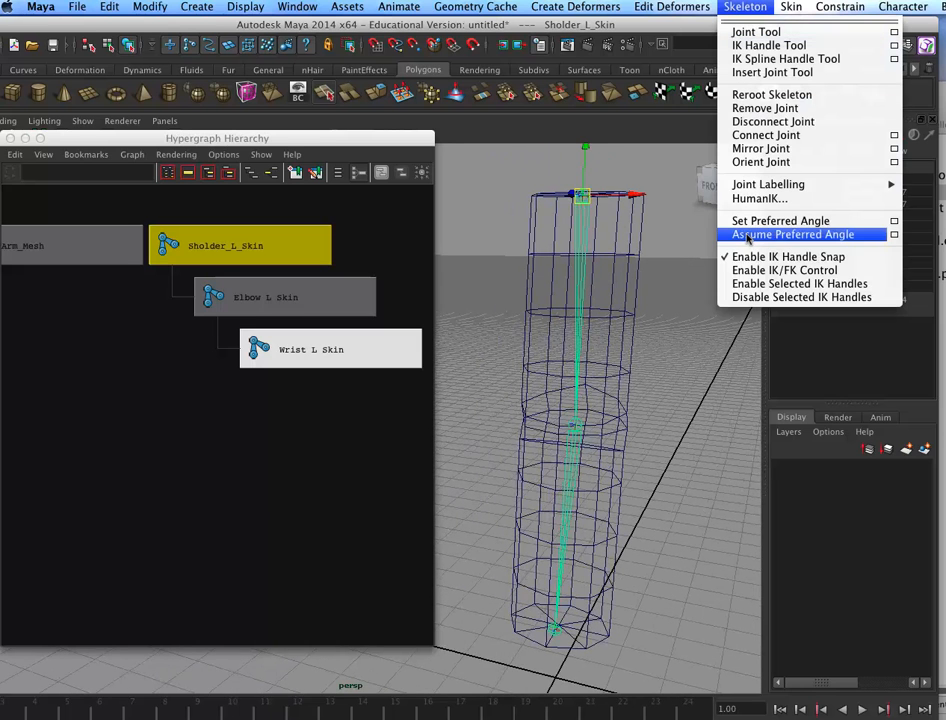
mouse_move(792, 7)
mouse_move(737, 8)
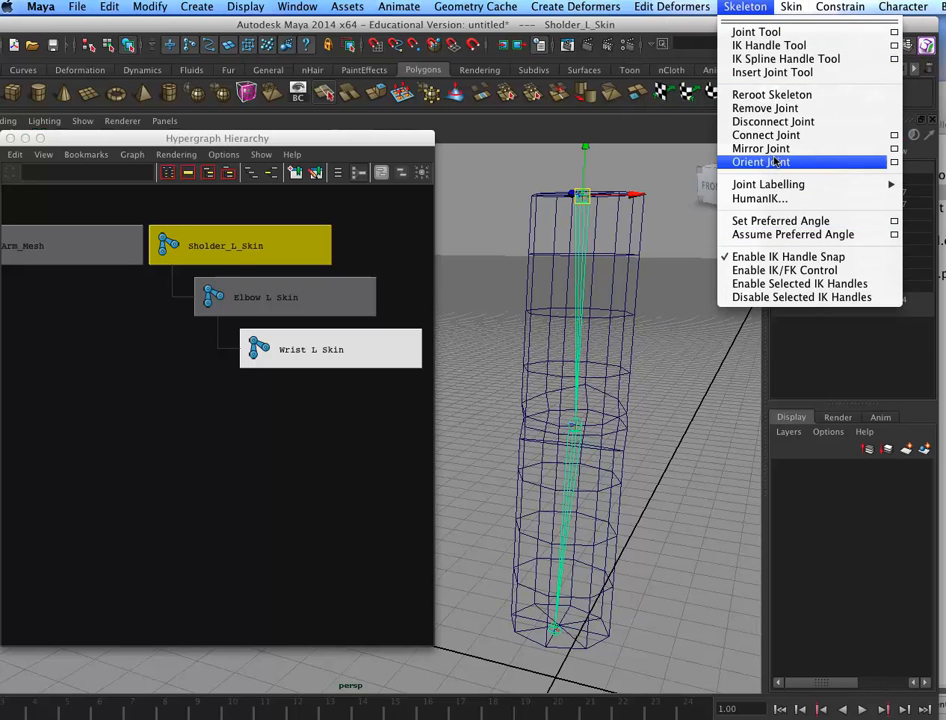
left_click(894, 161)
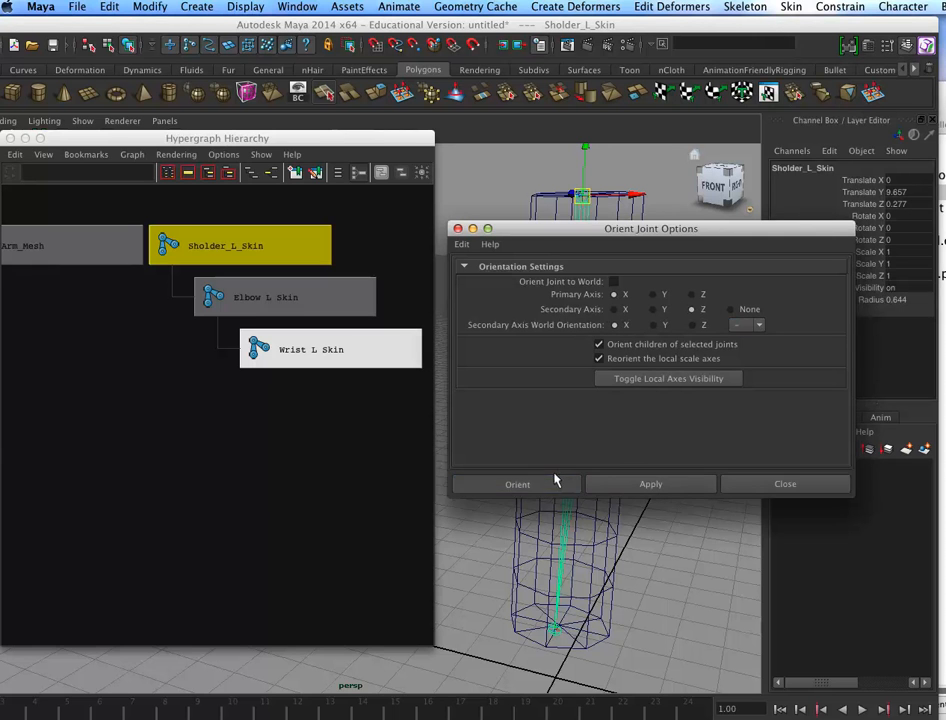
left_click(517, 484)
Select the wrist joint's local rotation axis in component mode with miscellaneous components enabled
mouse_move(590, 379)
left_mouse_down("alt")
mouse_move(598, 420)
mouse_move(608, 401)
mouse_move(587, 439)
mouse_move(644, 410)
mouse_move(610, 380)
mouse_move(594, 380)
left_mouse_up("alt")
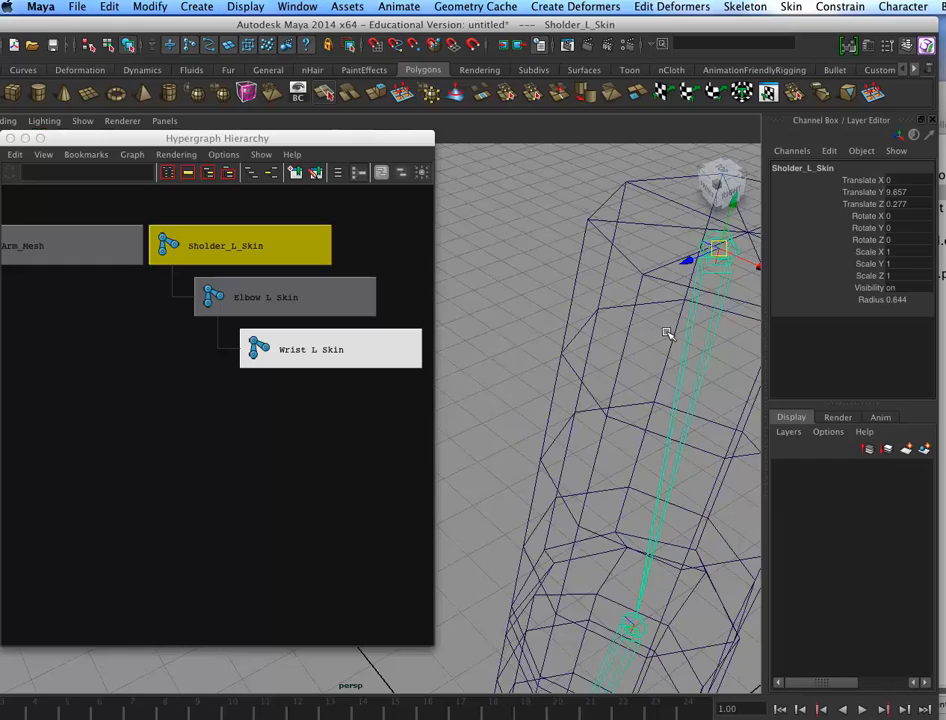
left_click_drag(655, 385, 595, 424, "alt")
middle_click_drag(595, 424, 548, 348, "alt")
right_click_drag(545, 445, 593, 439, "alt")
left_click_drag(593, 439, 638, 441, "alt")
right_click_drag(638, 441, 552, 446, "alt")
middle_click_drag(552, 446, 572, 175, "alt")
left_click_drag(518, 381, 530, 512, "alt")
left_click(503, 543)
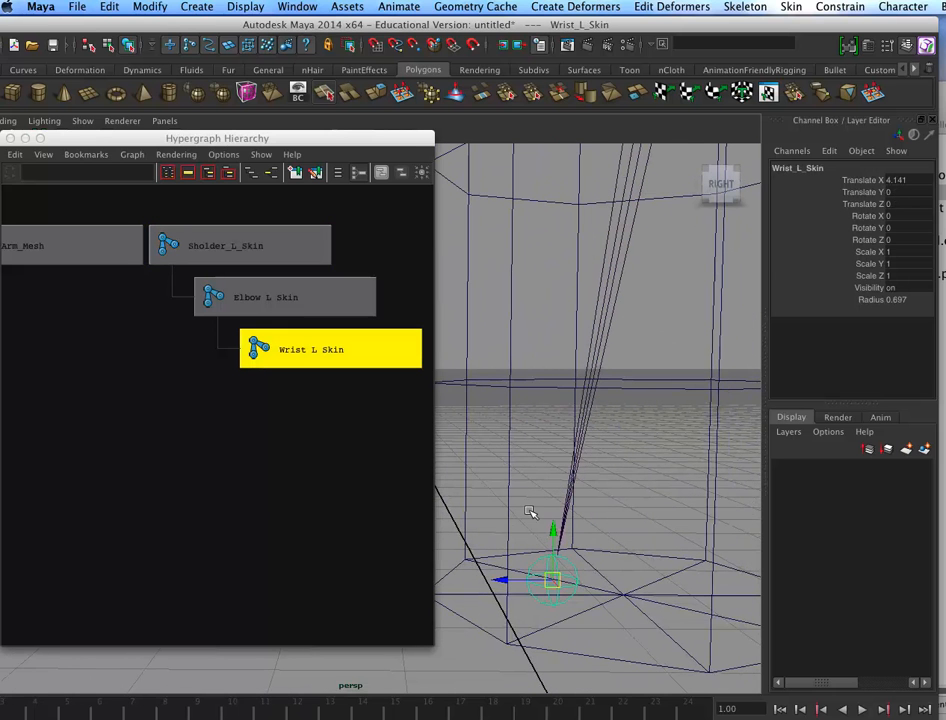
left_click(128, 44)
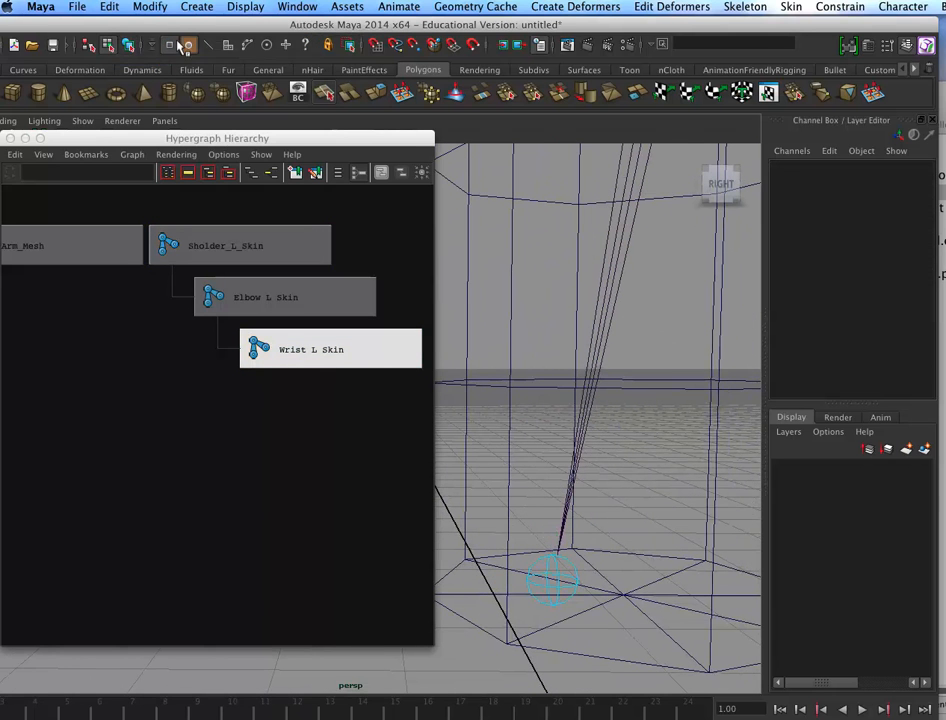
left_click(304, 44)
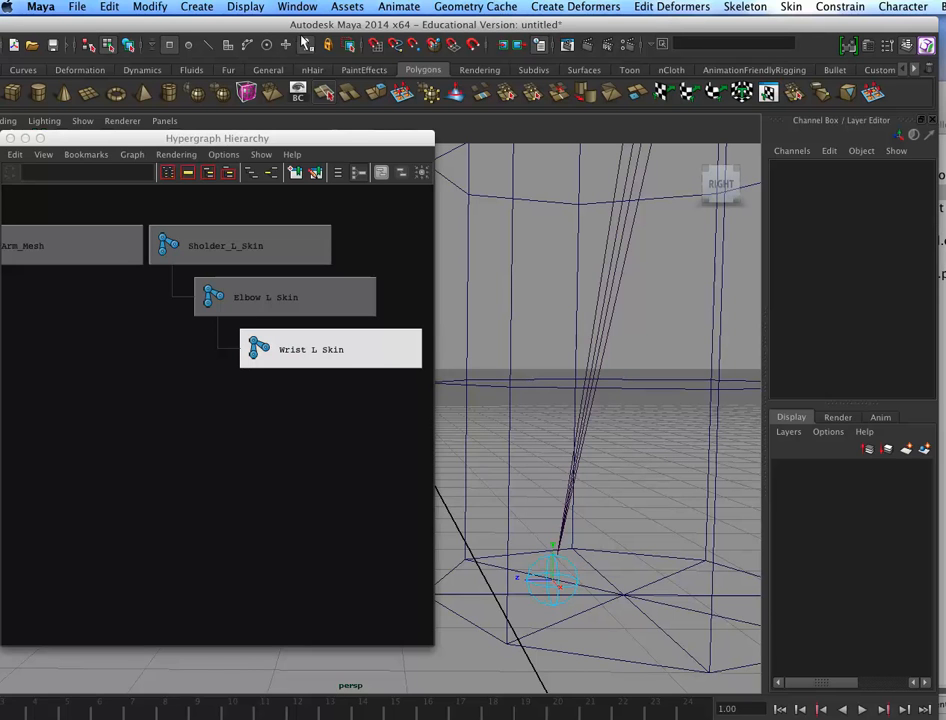
left_click(546, 568)
Rotate the wrist joint's local rotation axis freehand so its X axis points down in line with the forearm bone
scroll(587, 541, "down", 2)
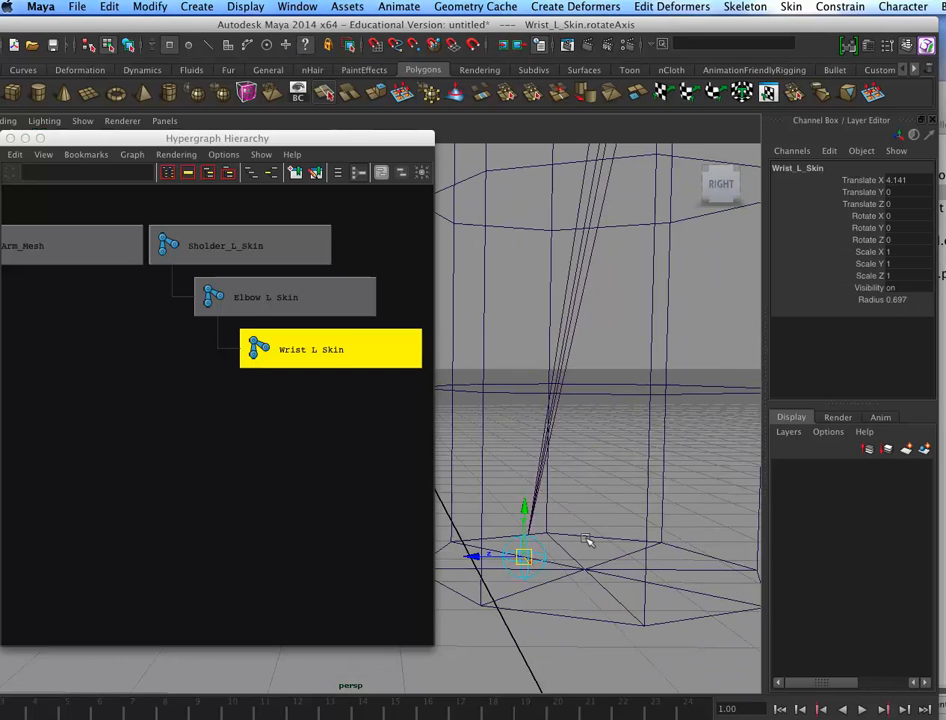
right_click_drag(587, 541, 627, 515, "alt")
key("e")
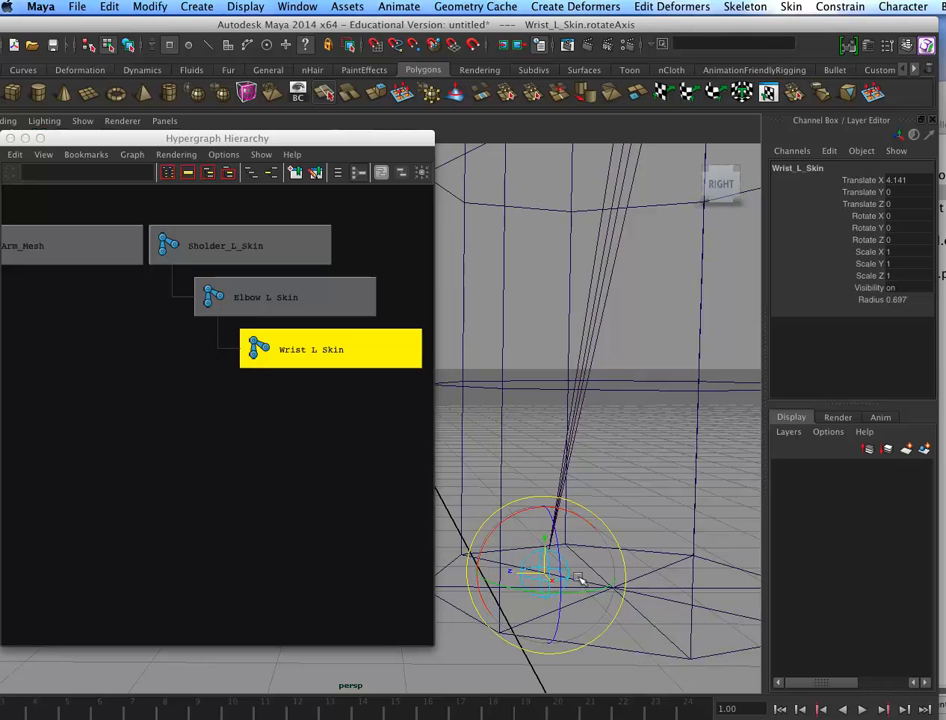
left_click_drag(588, 578, 667, 538)
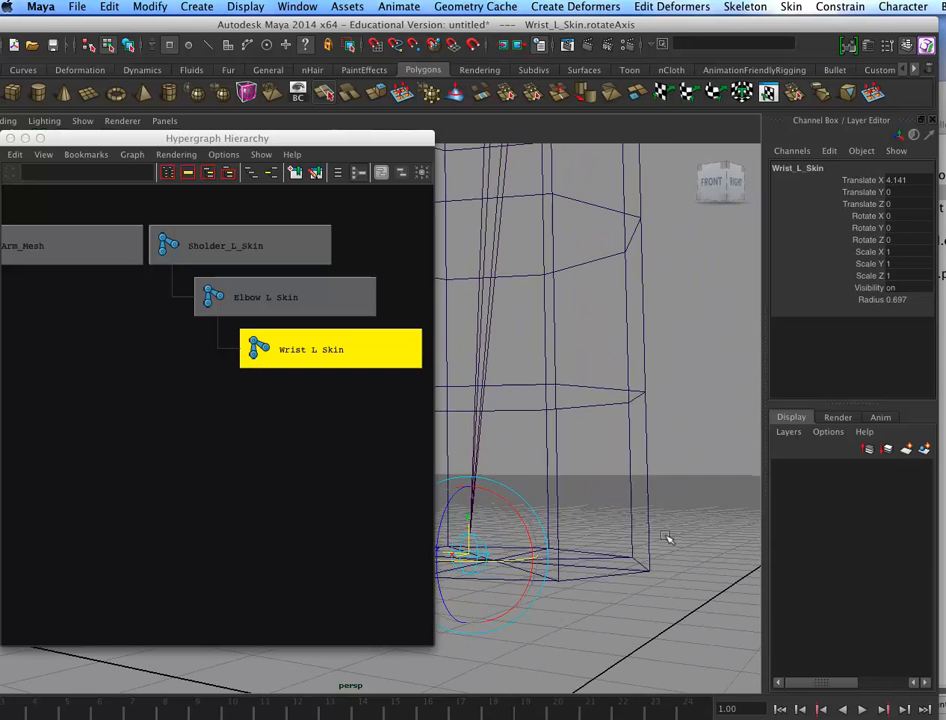
left_click_drag(513, 493, 572, 452, "alt")
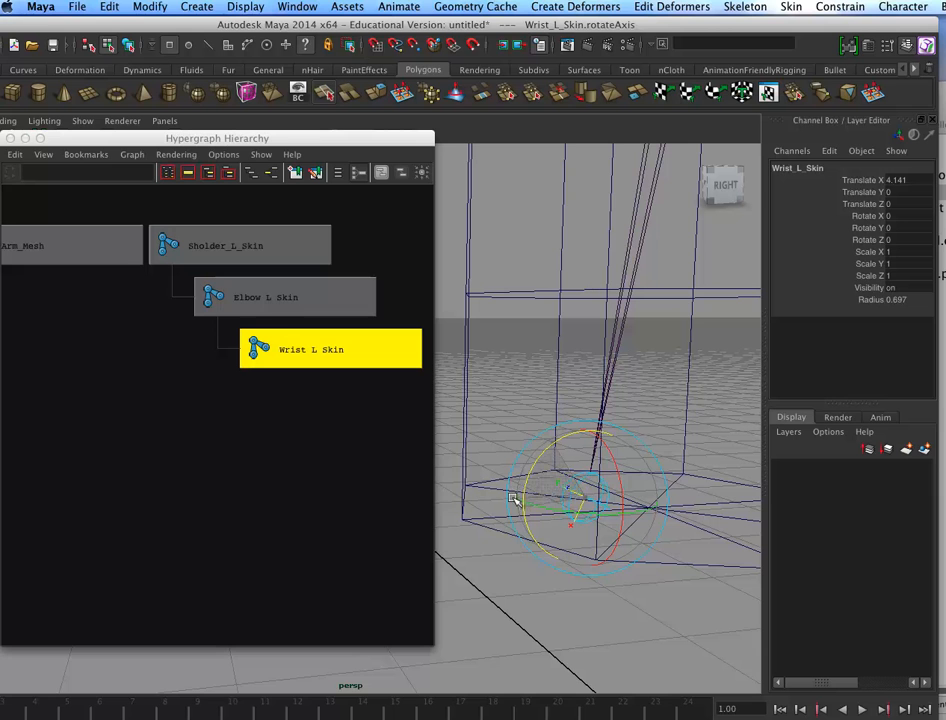
left_click_drag(535, 500, 635, 478, "alt")
left_click_drag(555, 470, 456, 401, "alt")
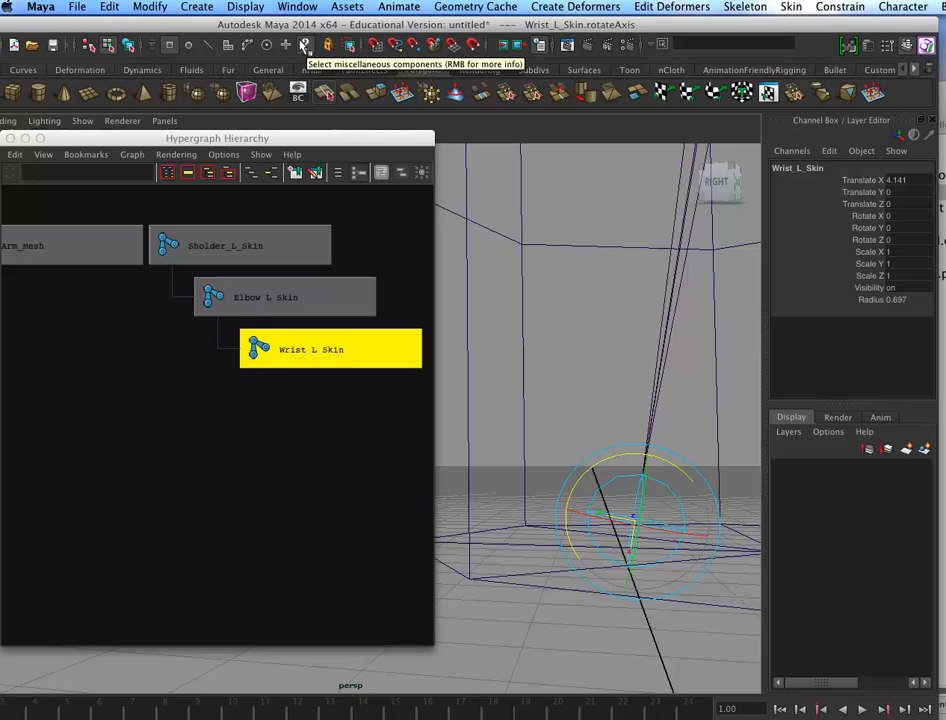
left_click_drag(657, 552, 557, 484, "alt")
Return to object selection mode and select Arm_Mesh together with the shoulder joint
left_click(265, 245)
left_click_drag(476, 306, 563, 430, "alt")
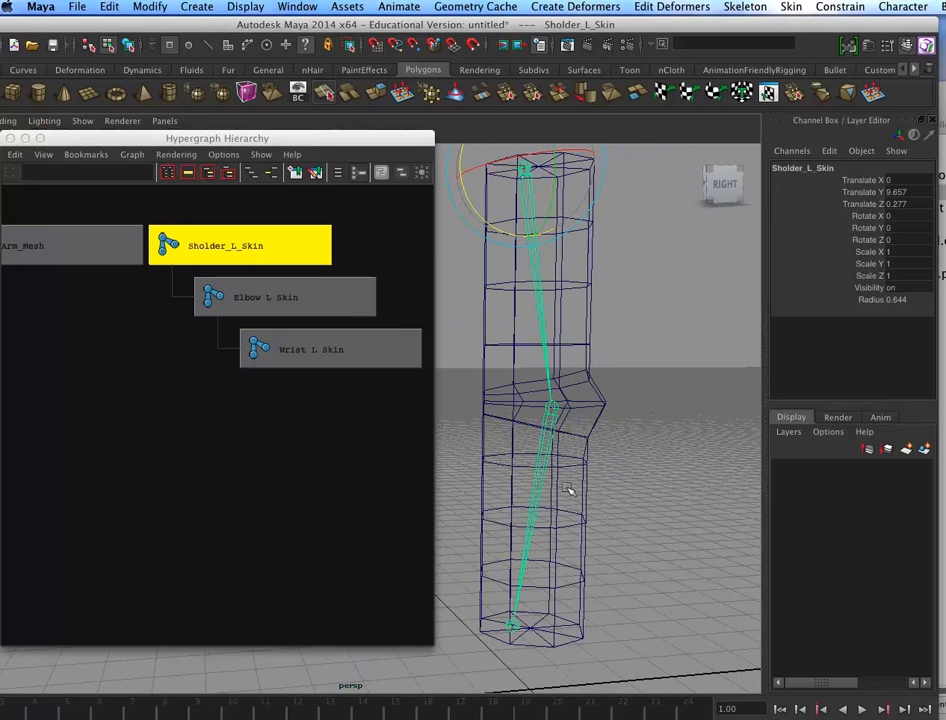
right_click_drag(586, 524, 552, 520)
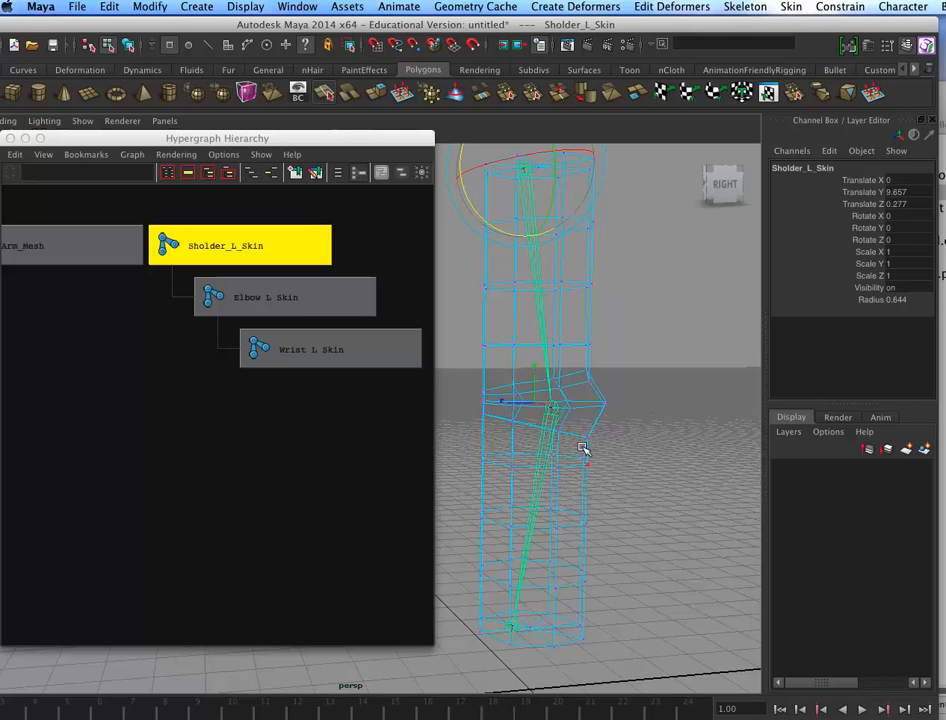
left_click(108, 44)
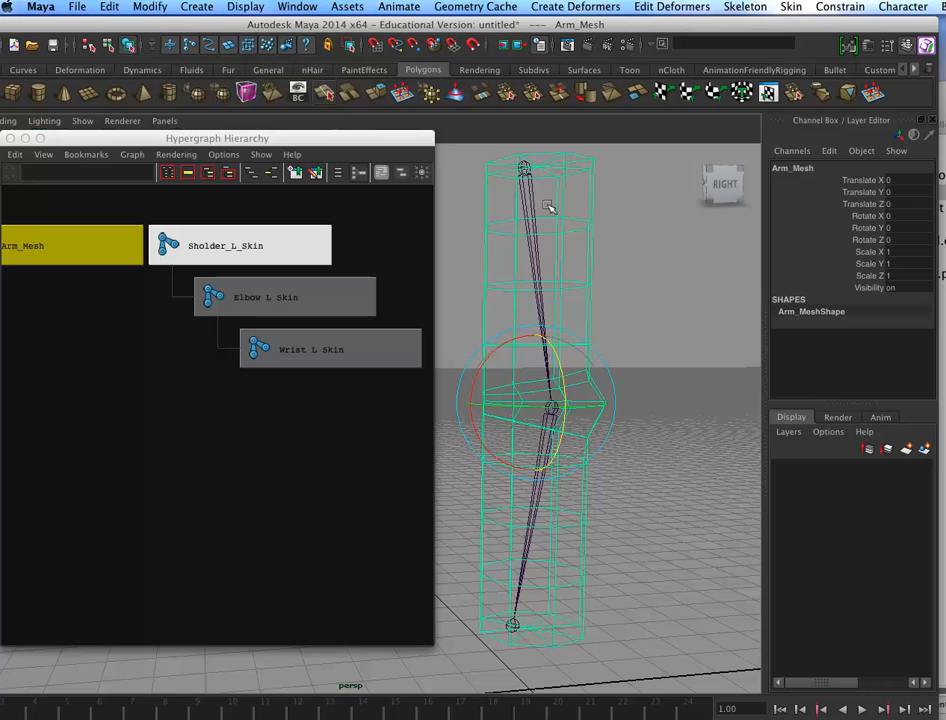
left_click(516, 179)
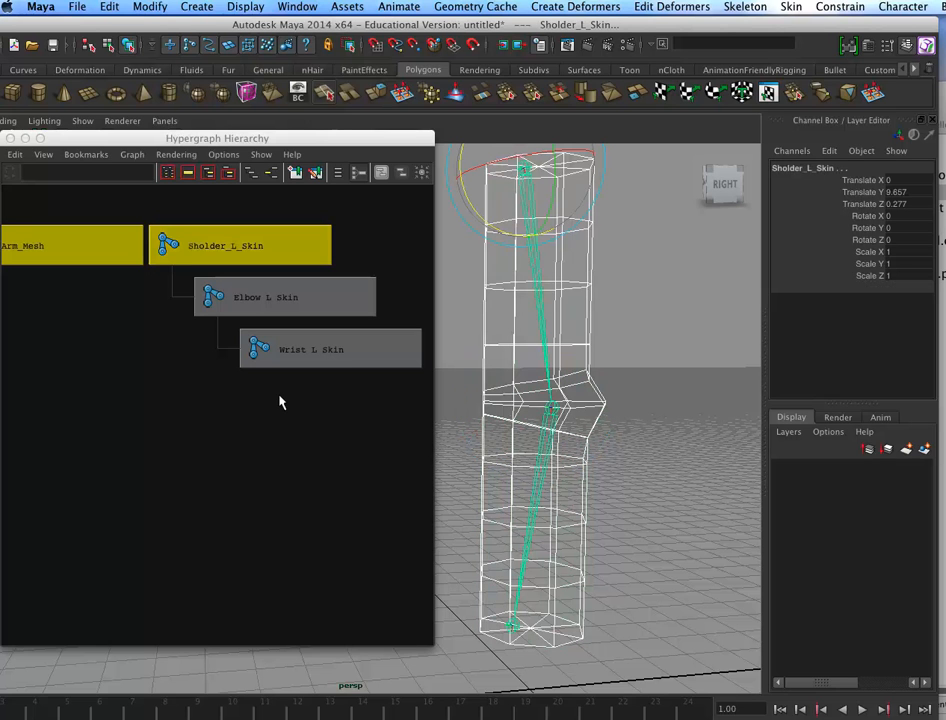
Smooth bind Arm_Mesh to the shoulder, elbow and wrist joints with Bind to set to Selected joints and Max influences at 5
left_click(790, 6)
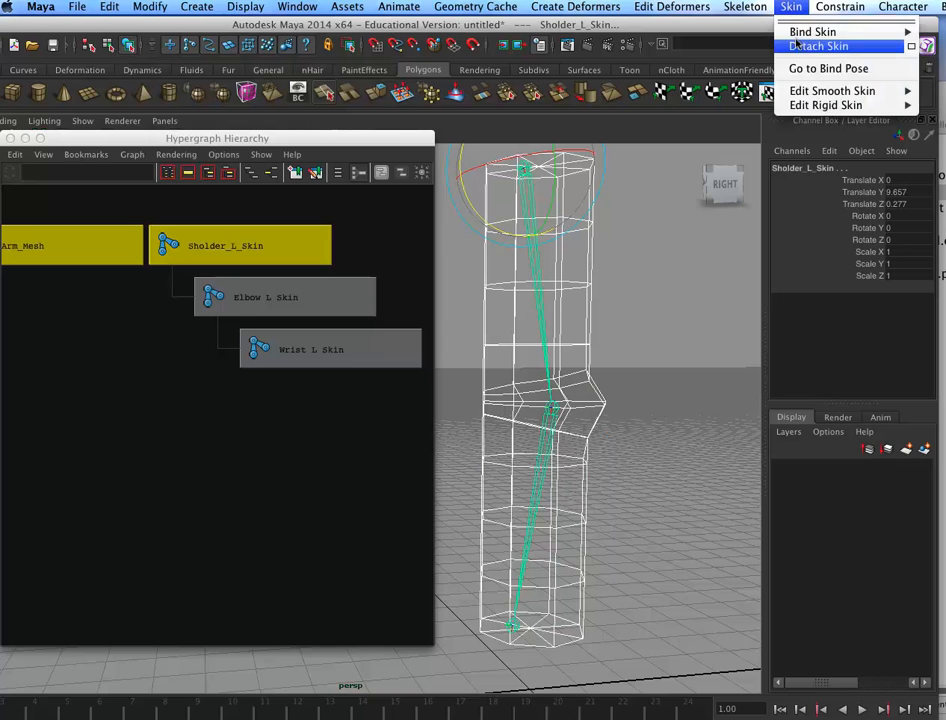
mouse_move(815, 32)
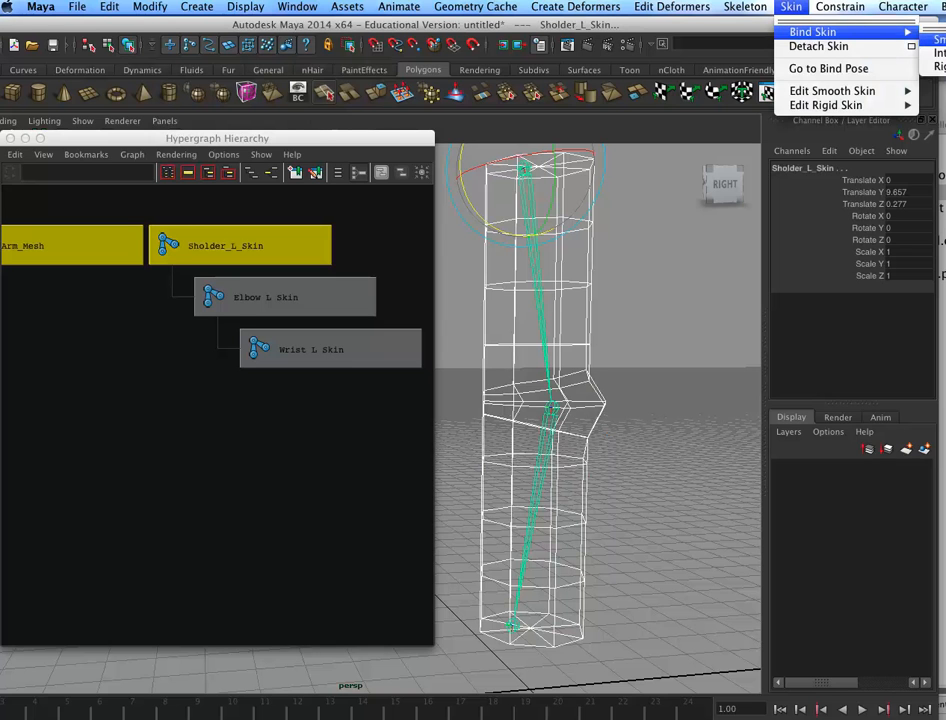
left_click(938, 40)
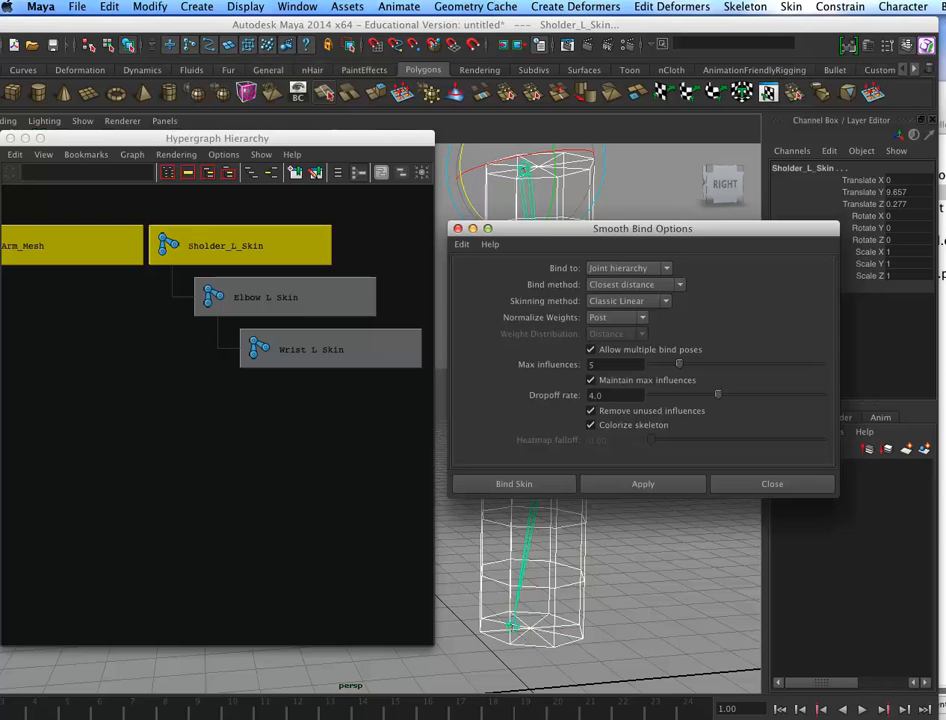
left_click(641, 268)
left_click(682, 247)
left_click_drag(336, 209, 145, 398)
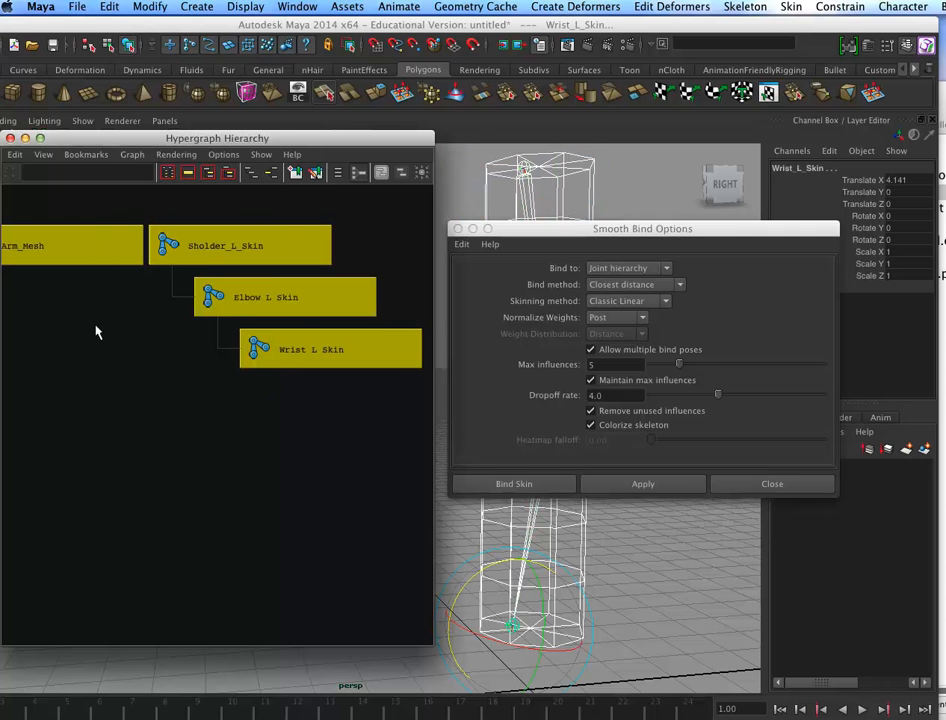
left_click(662, 268)
left_click(625, 281)
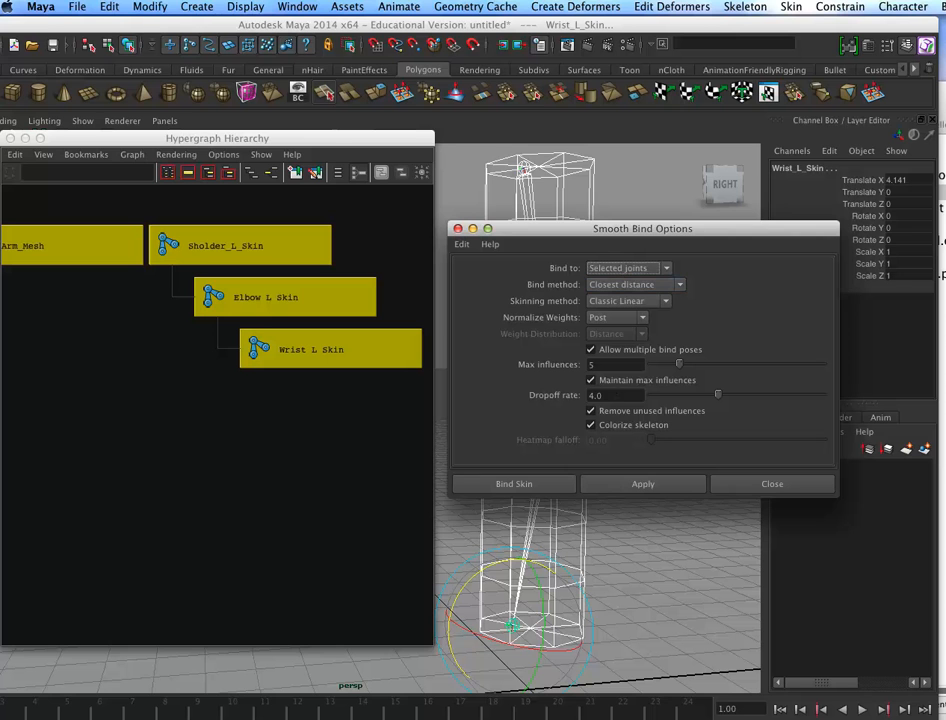
left_click(668, 482)
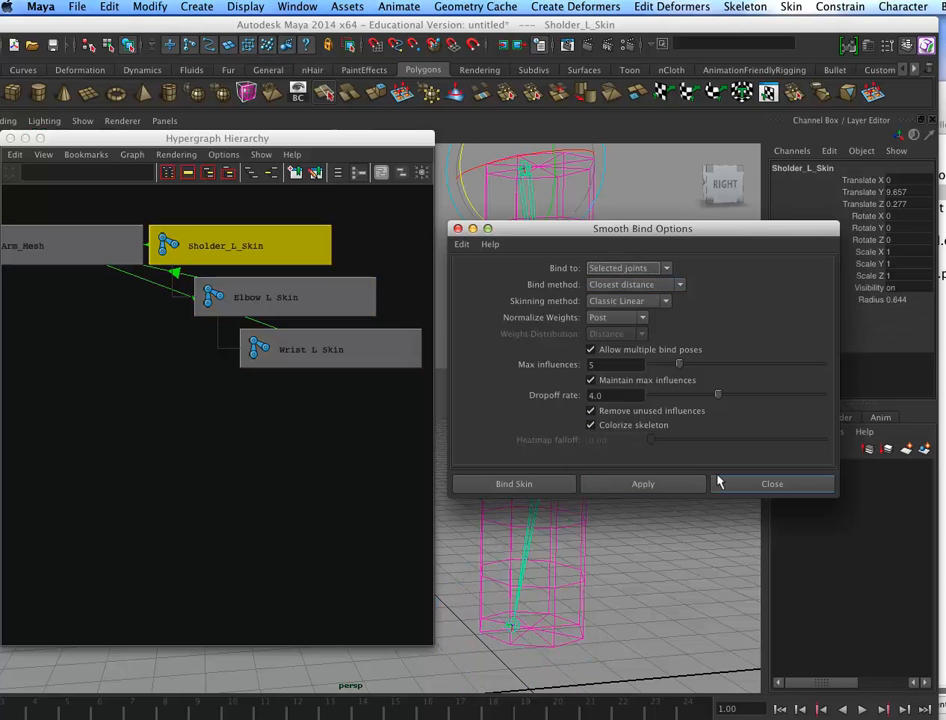
Close the Smooth Bind options, select the elbow joint and put the Hypergraph window away
left_click(720, 483)
left_click_drag(584, 519, 619, 479, "alt")
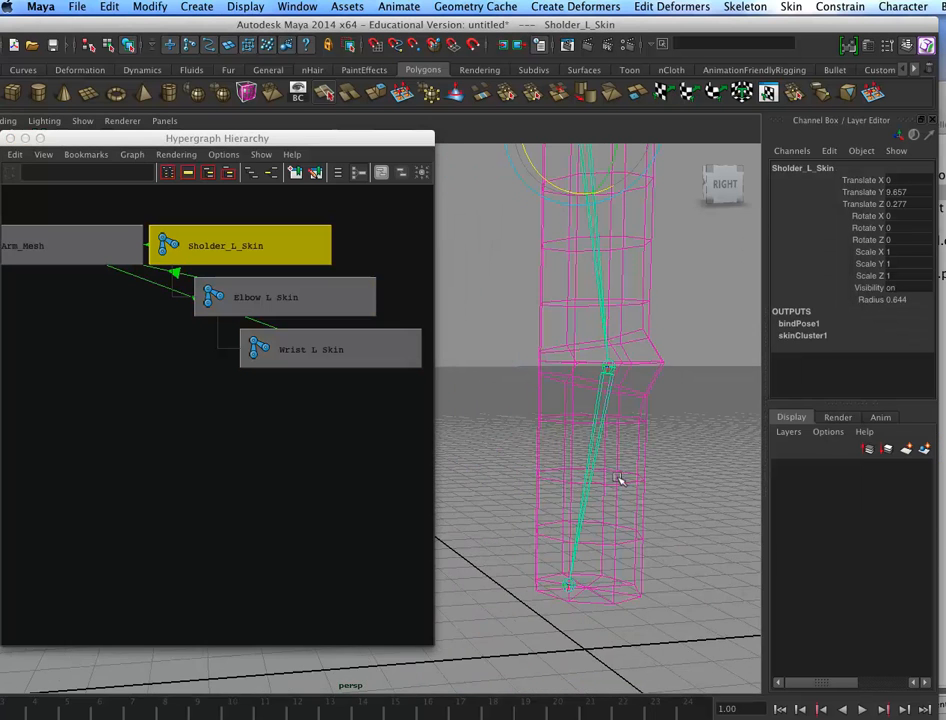
key("Down")
left_click_drag(563, 410, 549, 374)
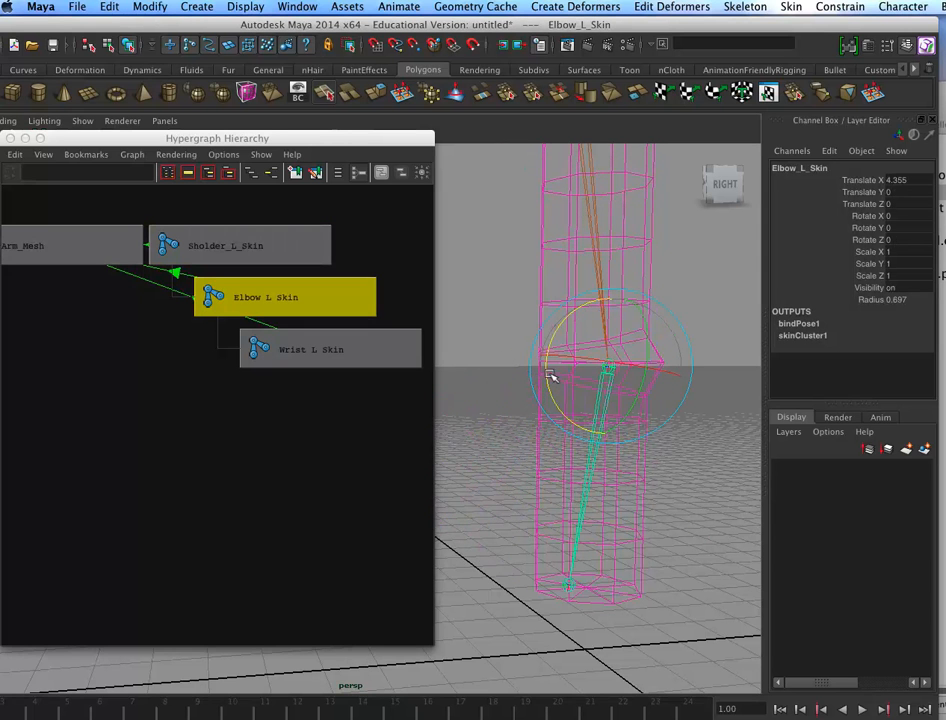
left_click_drag(203, 138, 265, 171)
left_click(86, 171)
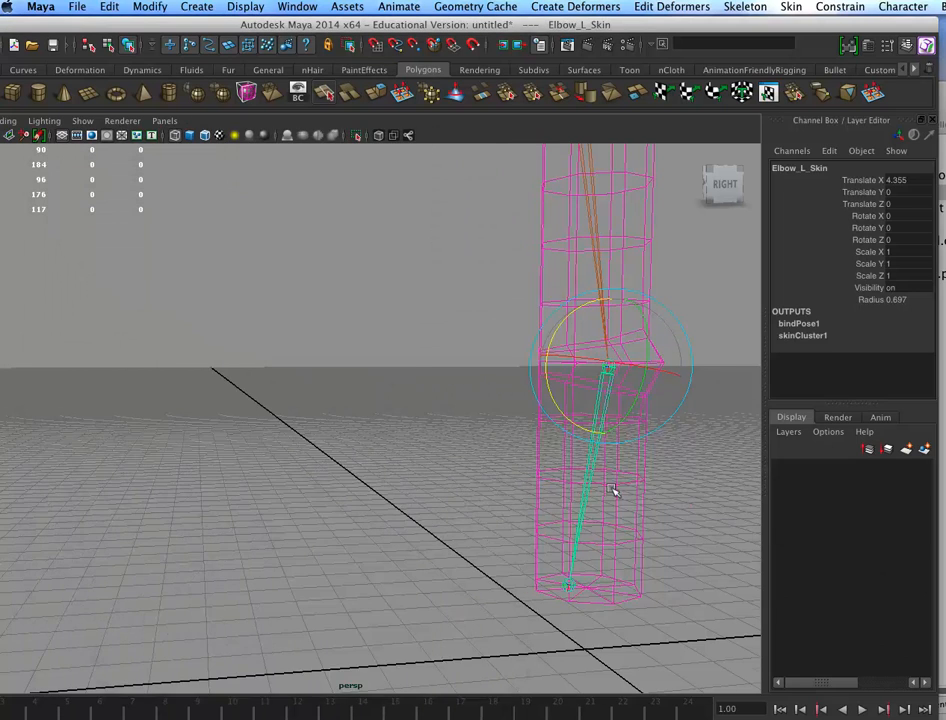
Bend the elbow joint freehand to roughly a right angle to test the binding, and undo the rotation
middle_click_drag(606, 471, 502, 504, "alt")
left_click_drag(533, 466, 499, 461, "alt")
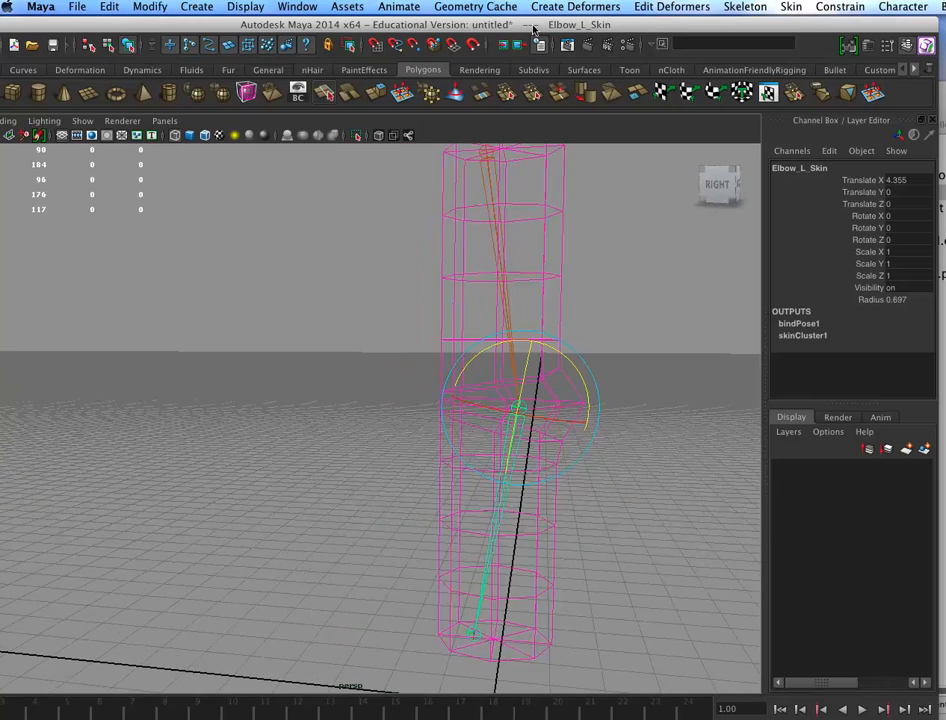
left_click_drag(558, 20, 624, 9)
left_click_drag(642, 382, 611, 468)
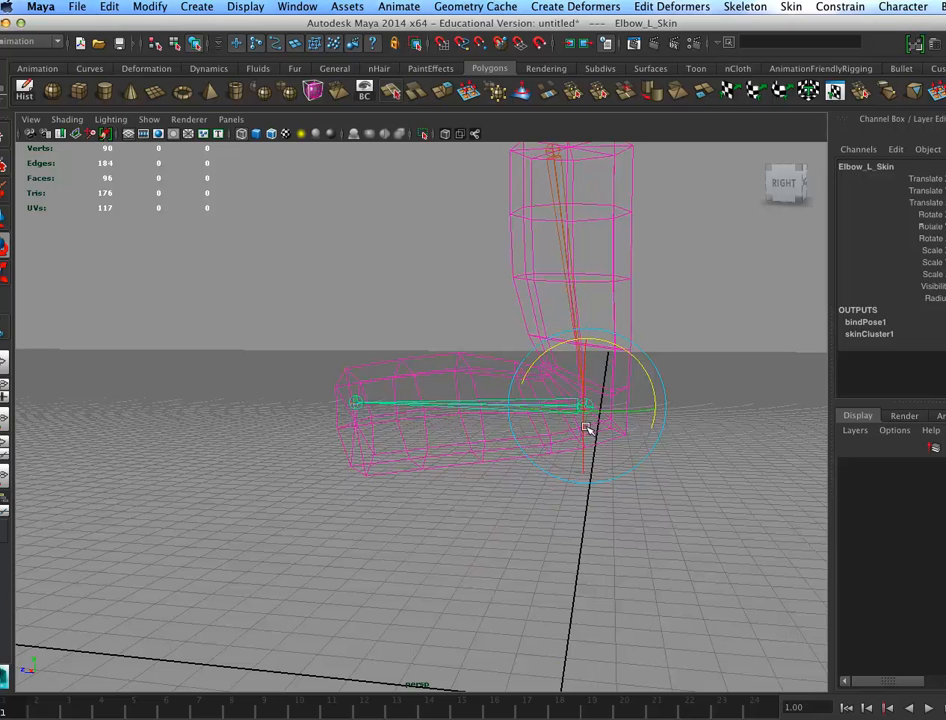
key("super+z")
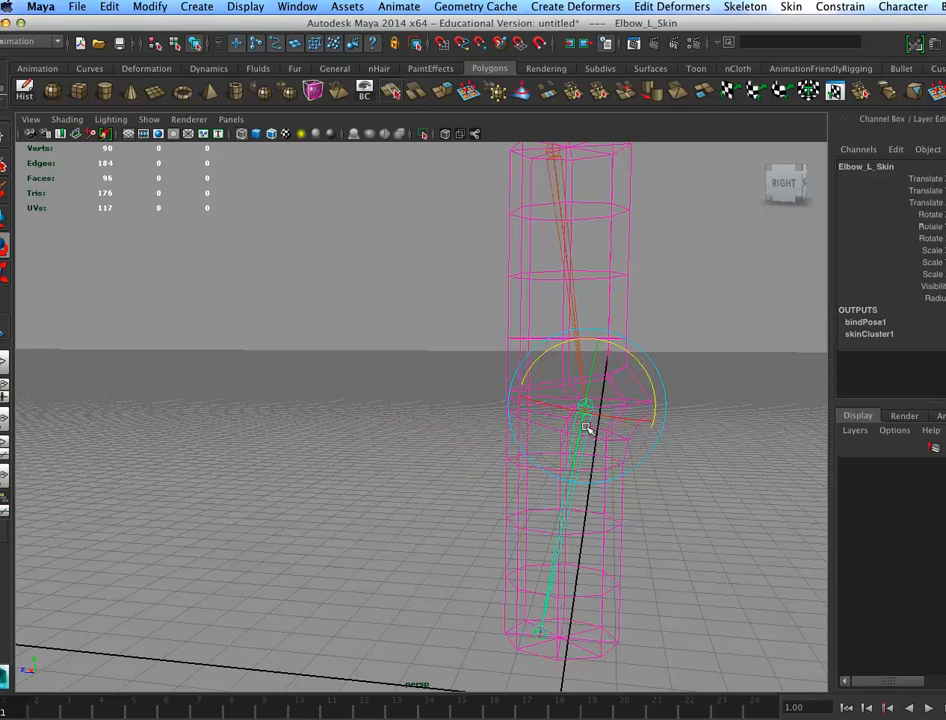
Display the scene in smooth shaded mode and select Arm_Mesh
left_click(579, 222)
middle_click_drag(648, 337, 581, 392, "alt")
left_click_drag(579, 390, 608, 391, "alt")
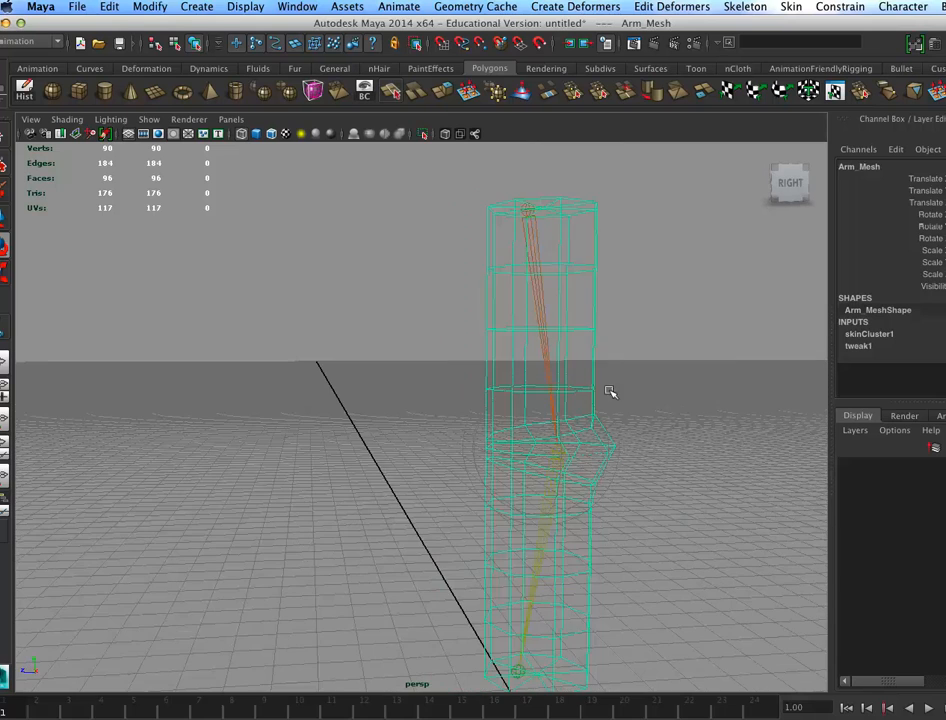
key("5")
middle_click_drag(568, 440, 532, 399, "alt")
mouse_move(532, 399)
right_mouse_down("alt")
mouse_move(596, 396)
mouse_move(581, 441)
mouse_move(520, 409)
right_mouse_up("alt")
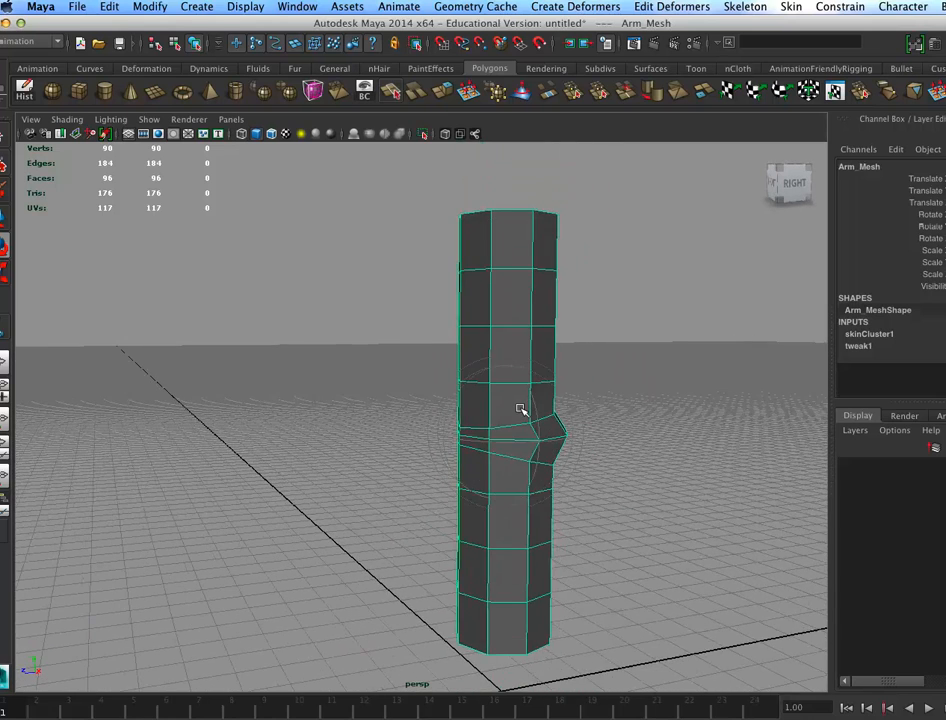
left_click(570, 243)
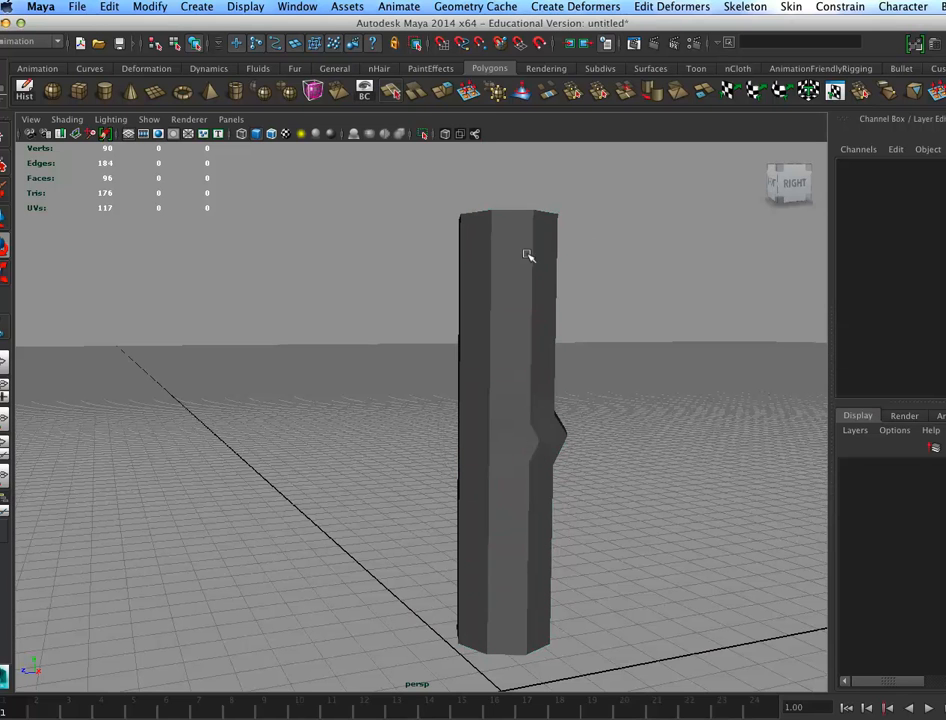
left_click(530, 308)
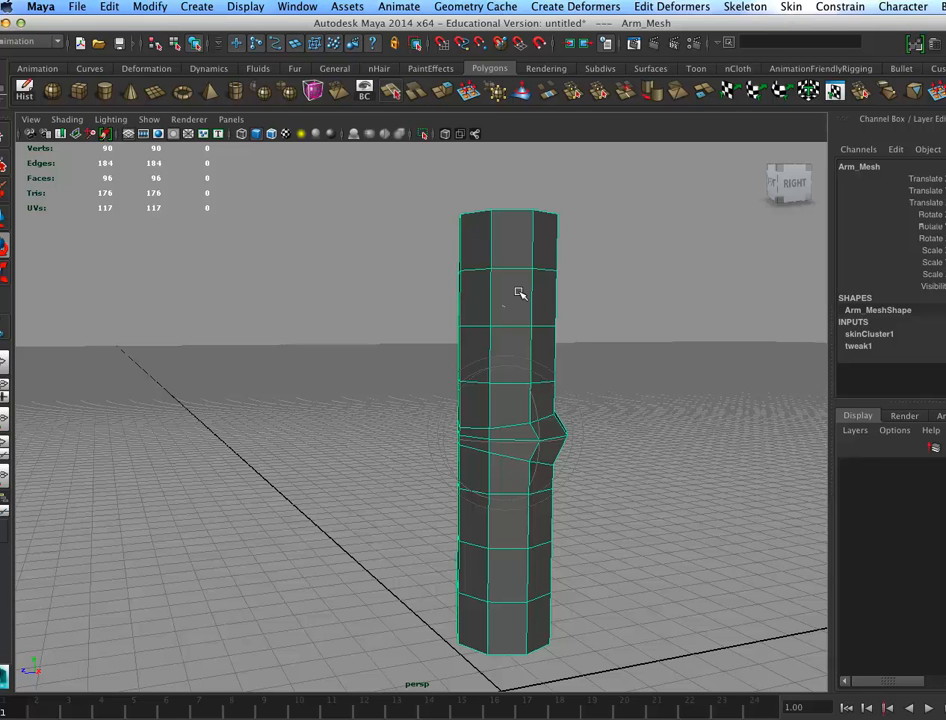
Switch to component selection limited to edges and select all of Arm_Mesh's edges except the rims at both ends
right_click_drag(497, 297, 553, 243)
left_click_drag(430, 249, 563, 567)
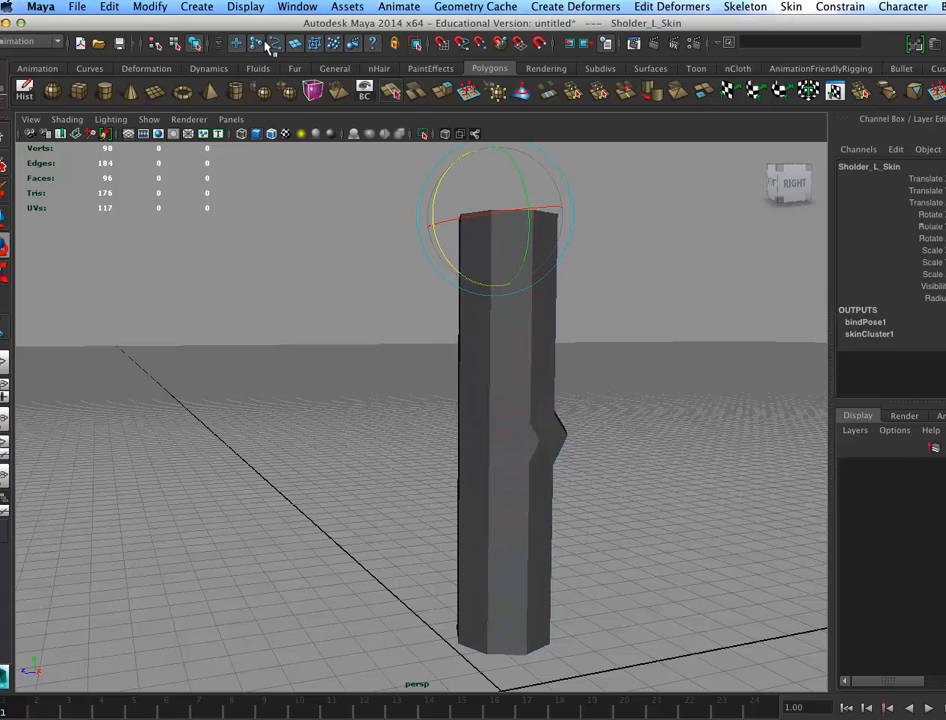
left_click(195, 43)
left_click(270, 44)
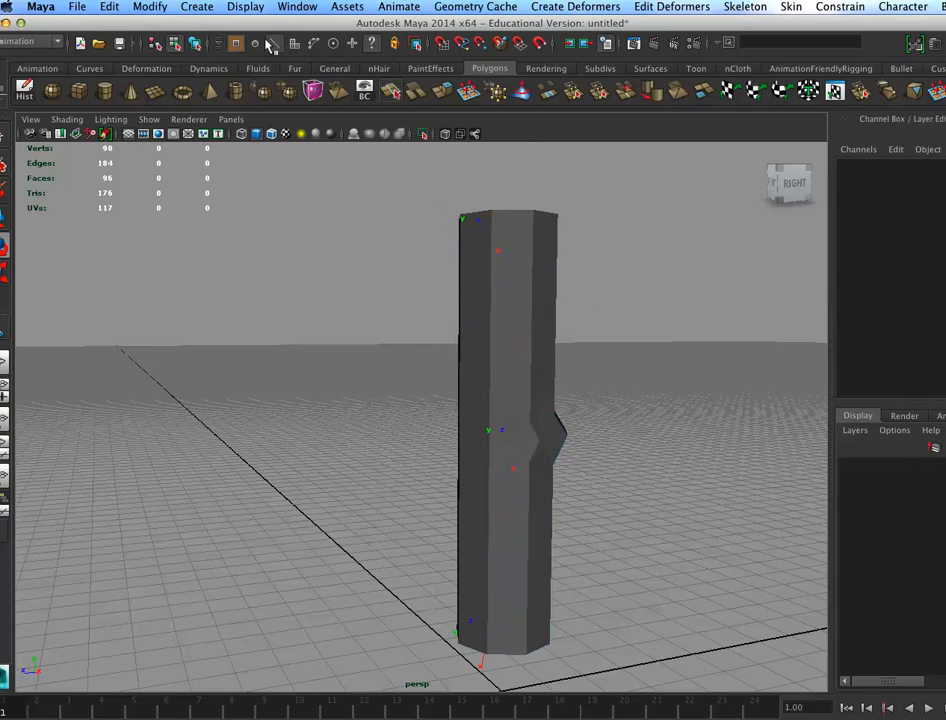
left_click_drag(382, 250, 598, 538)
left_click(372, 43)
left_click(412, 363)
left_click_drag(401, 251, 625, 582)
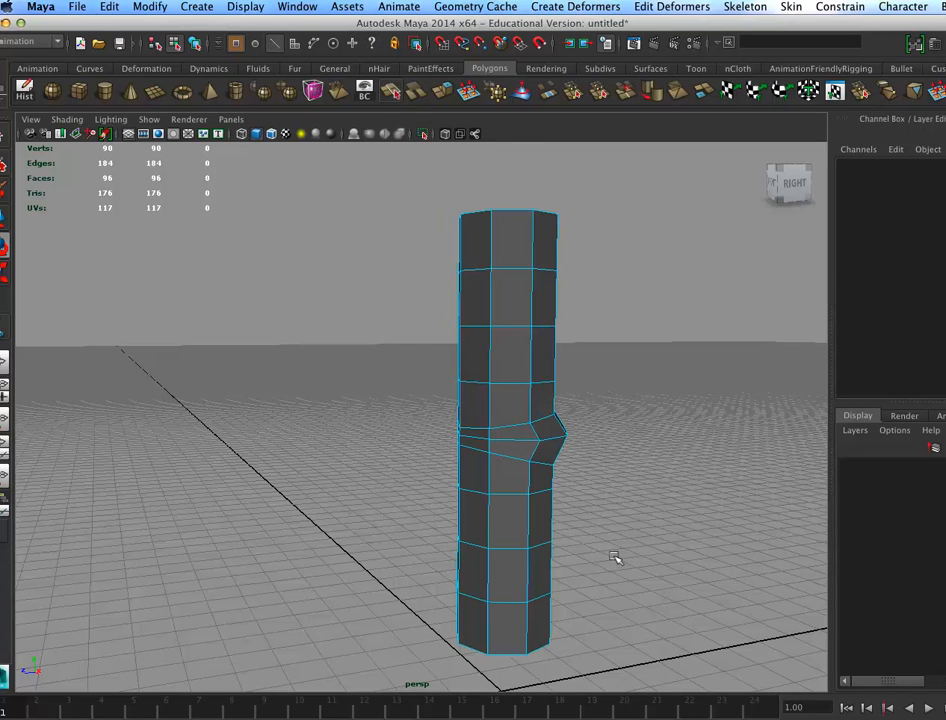
left_click_drag(391, 253, 583, 580)
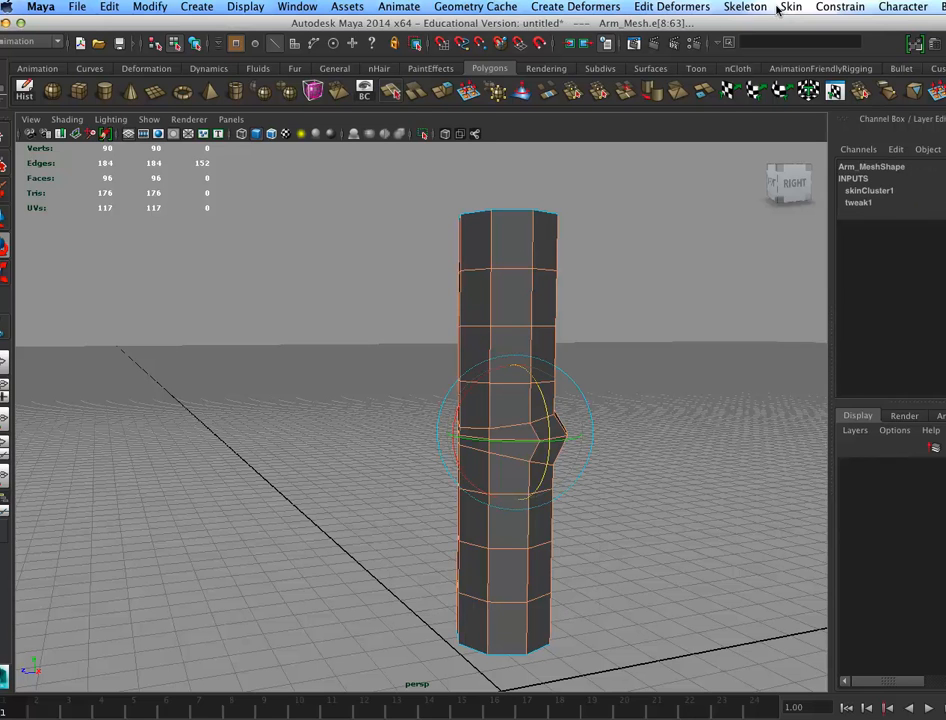
Switch to the Polygons menu set, apply Soften Edge to the selected edges, and dismiss the reopened Hypergraph window
left_click(833, 8)
mouse_move(740, 8)
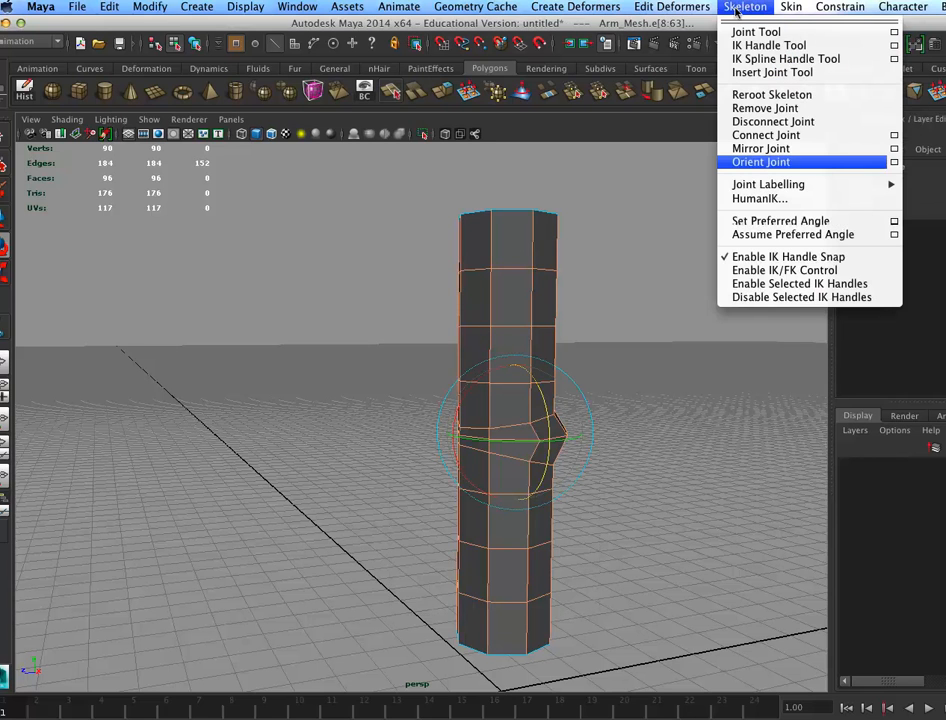
left_click(737, 8)
left_click(38, 40)
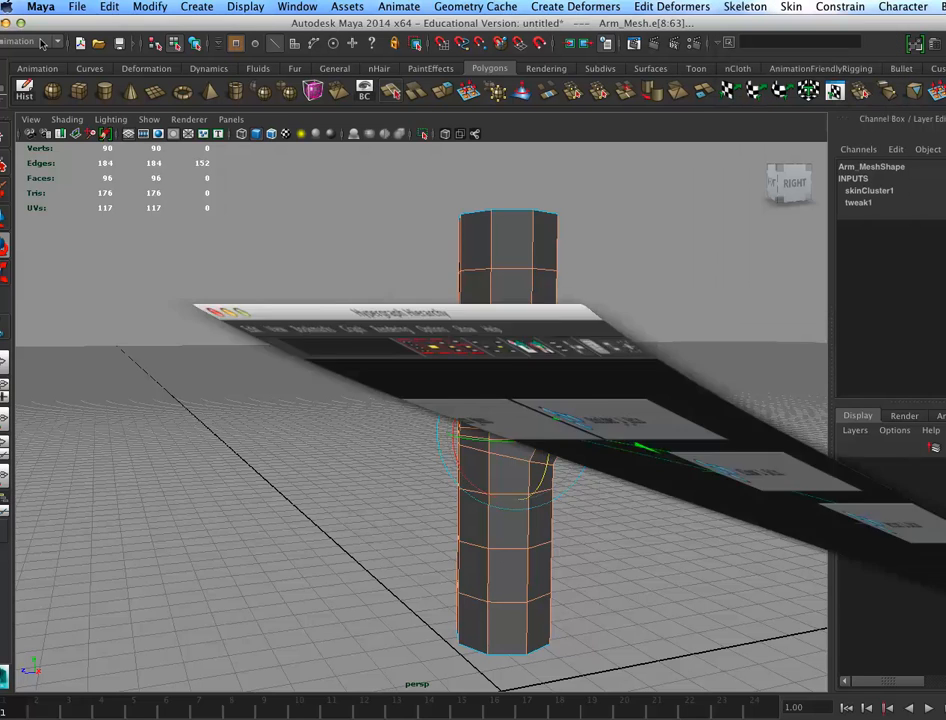
left_click(30, 63)
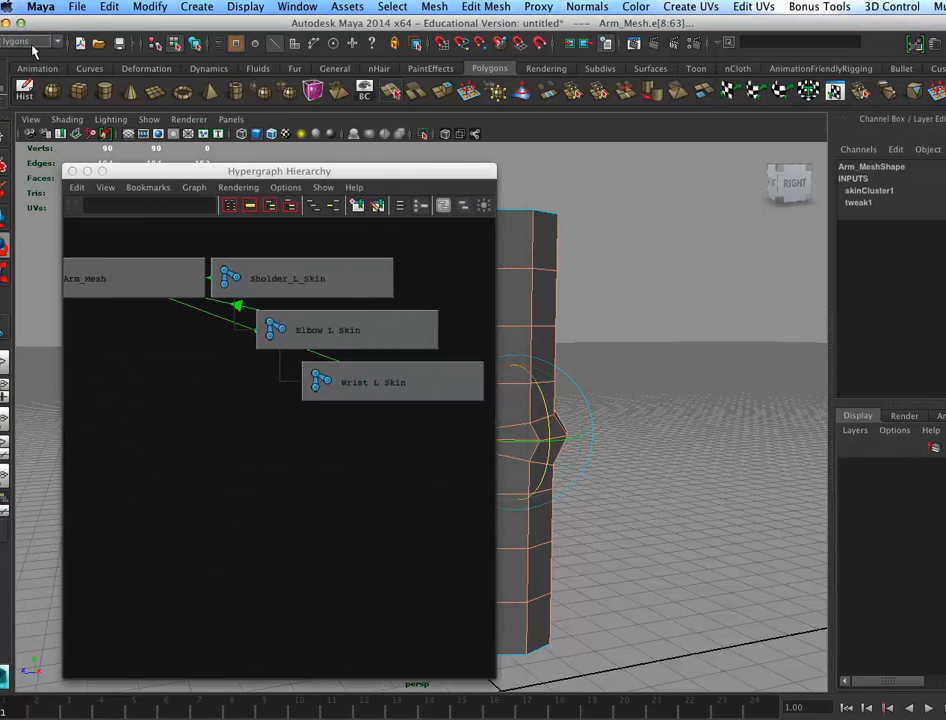
left_click(594, 7)
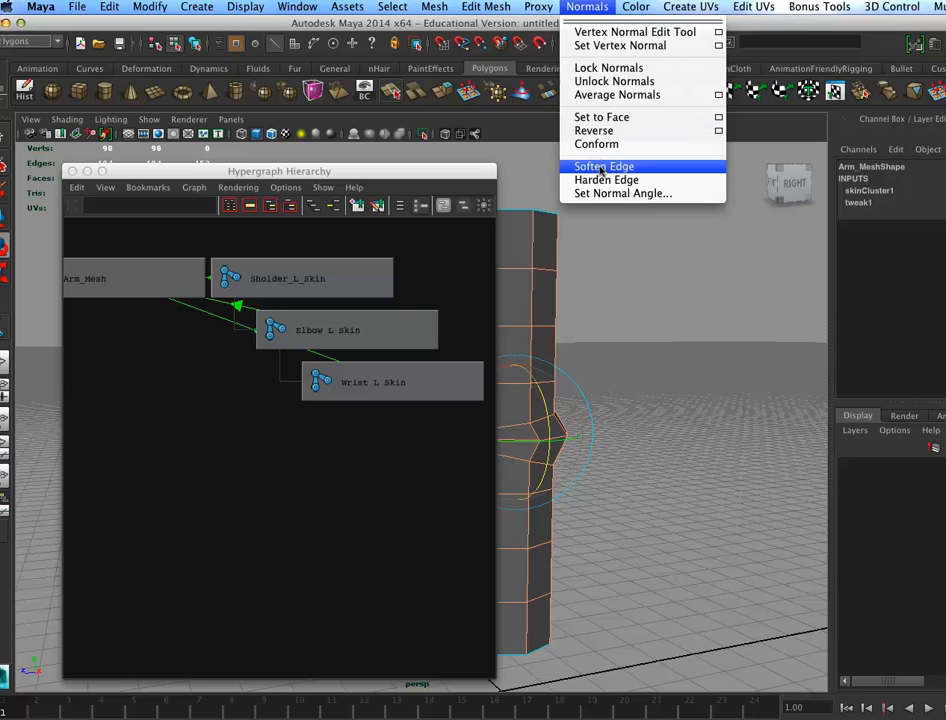
left_click(605, 166)
left_click(72, 171)
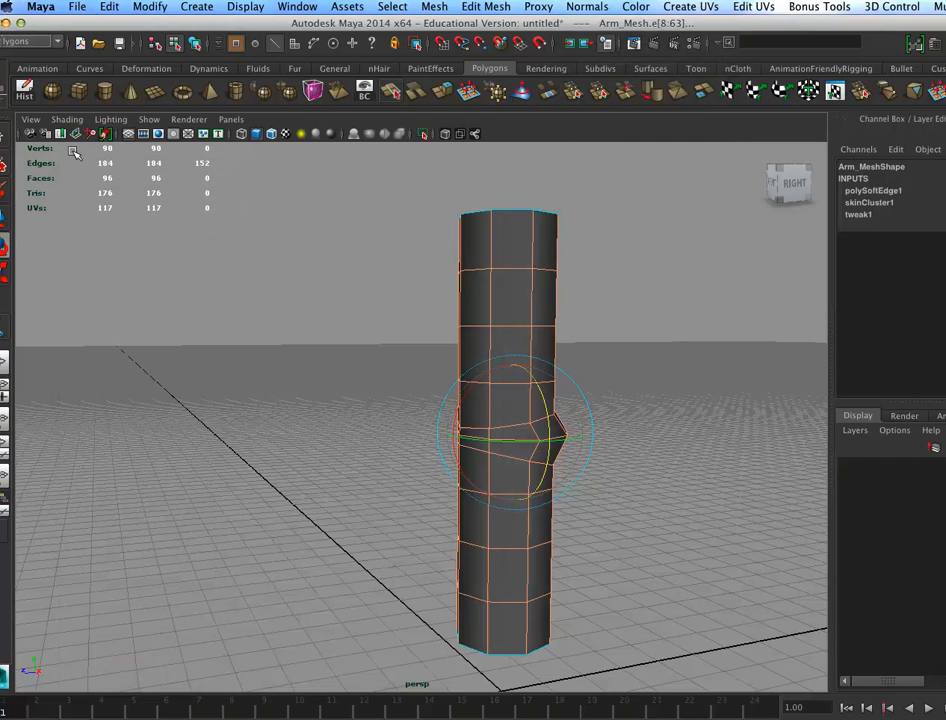
Return to object selection mode and delete Arm_Mesh's non-deformer history
left_click(178, 42)
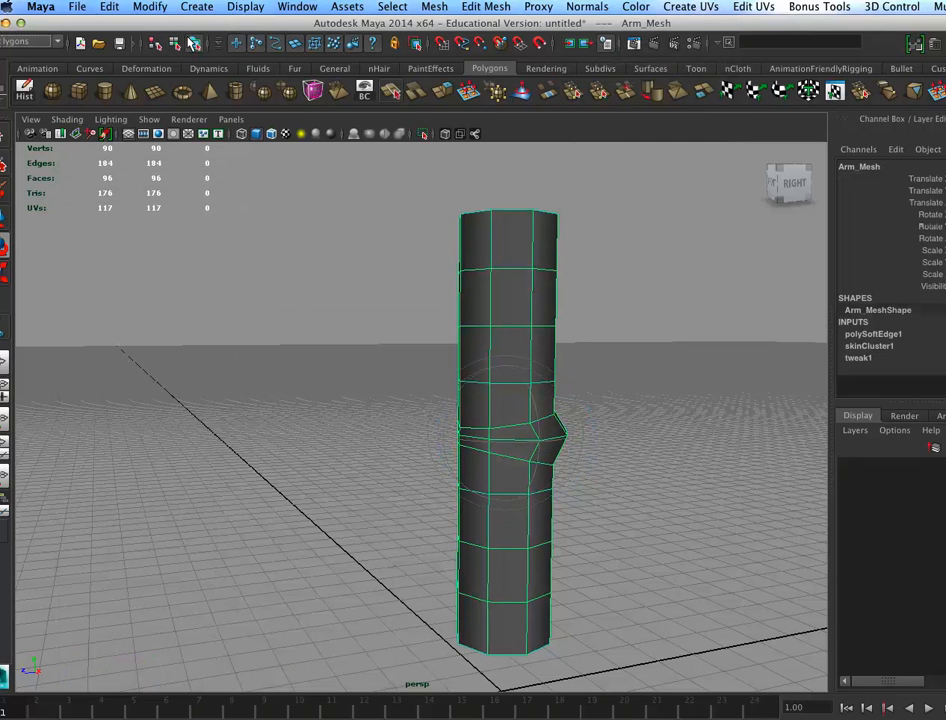
left_click(109, 7)
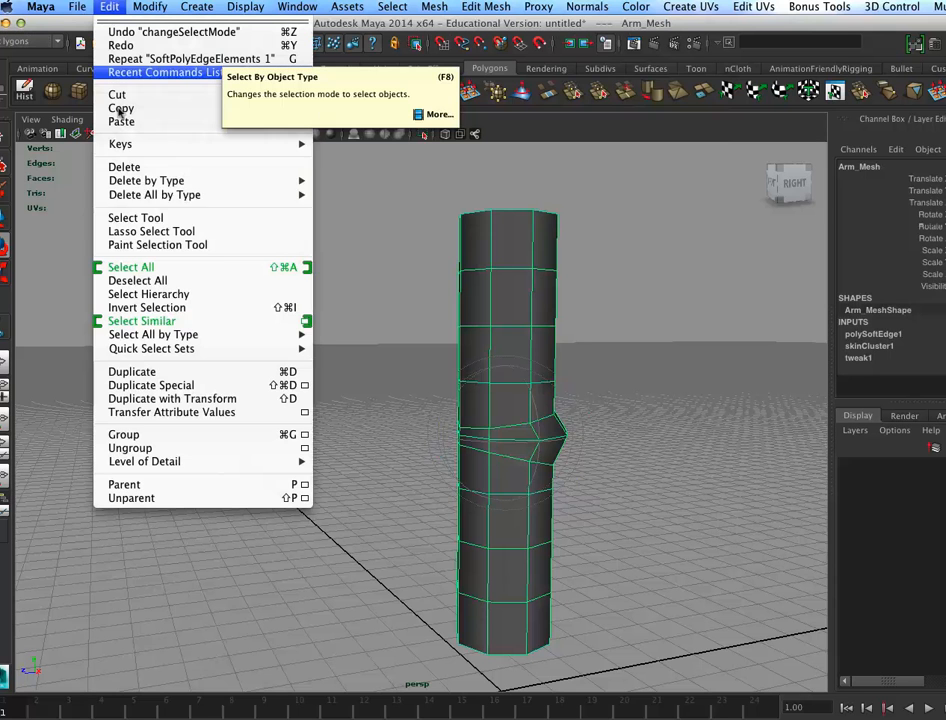
mouse_move(146, 182)
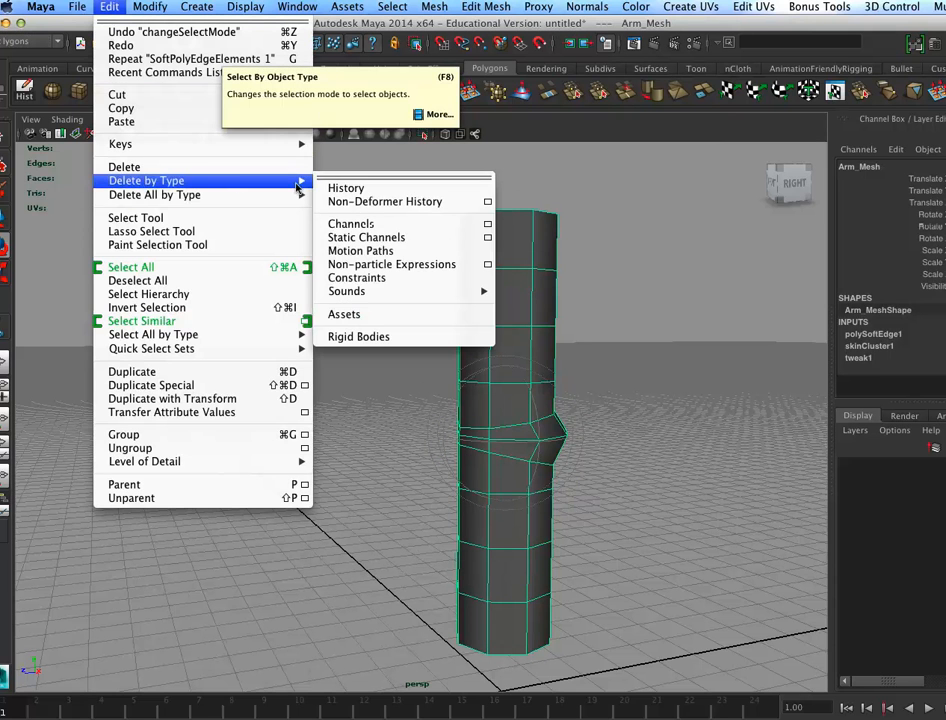
left_click(380, 201)
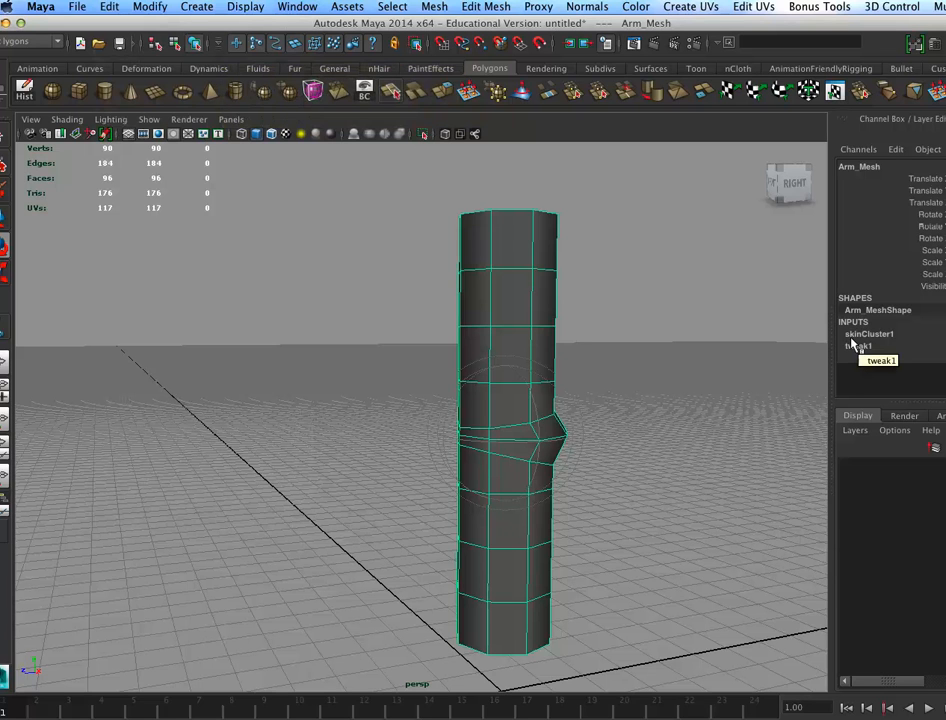
left_click_drag(612, 500, 545, 446, "alt")
right_click_drag(545, 446, 532, 473, "alt")
mouse_move(532, 473)
left_mouse_down("alt")
mouse_move(519, 460)
mouse_move(532, 464)
left_mouse_up("alt")
right_click_drag(532, 464, 594, 439, "alt")
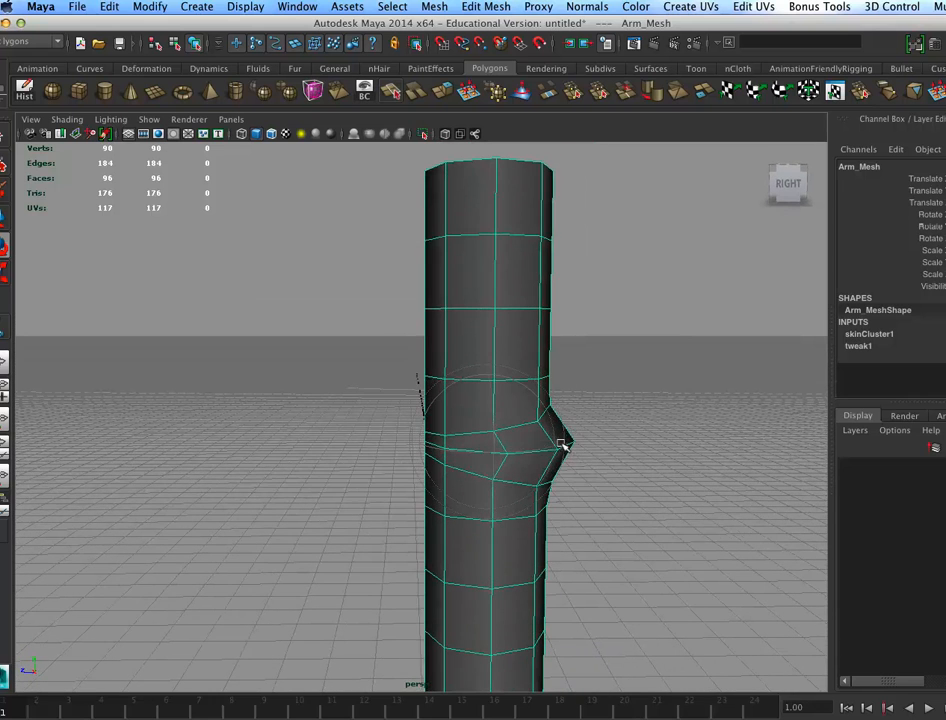
left_click(580, 443)
left_click(533, 321)
left_click(428, 67)
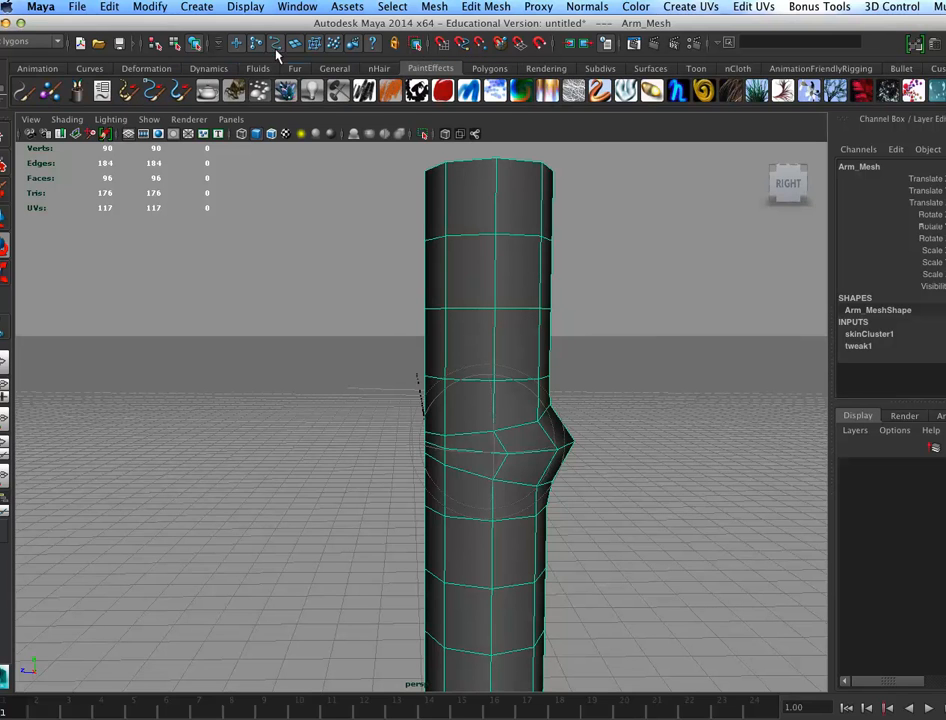
left_click(37, 67)
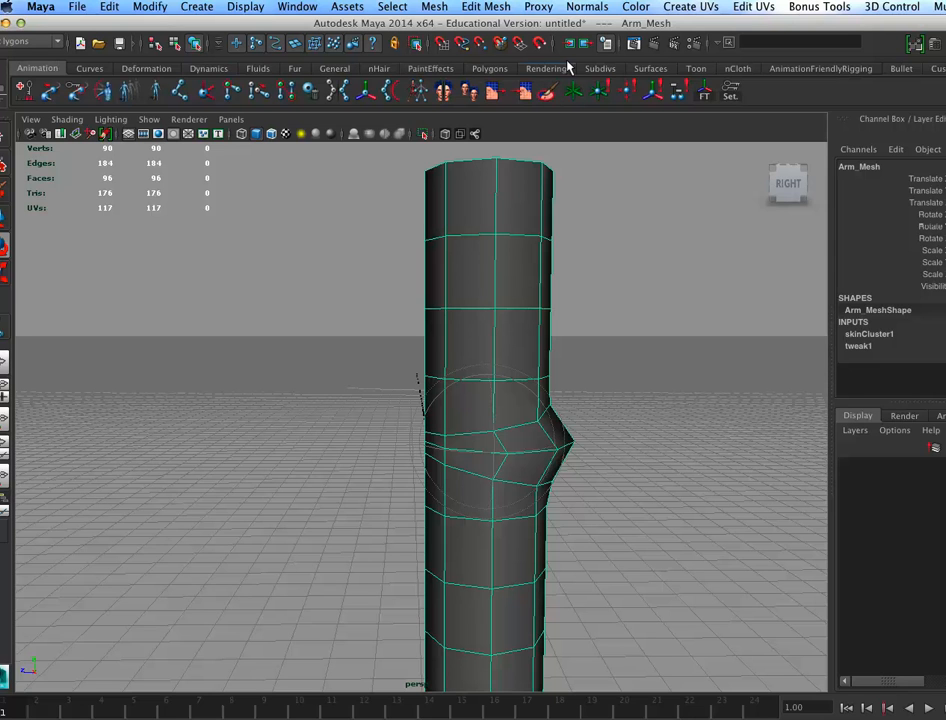
left_click(712, 7)
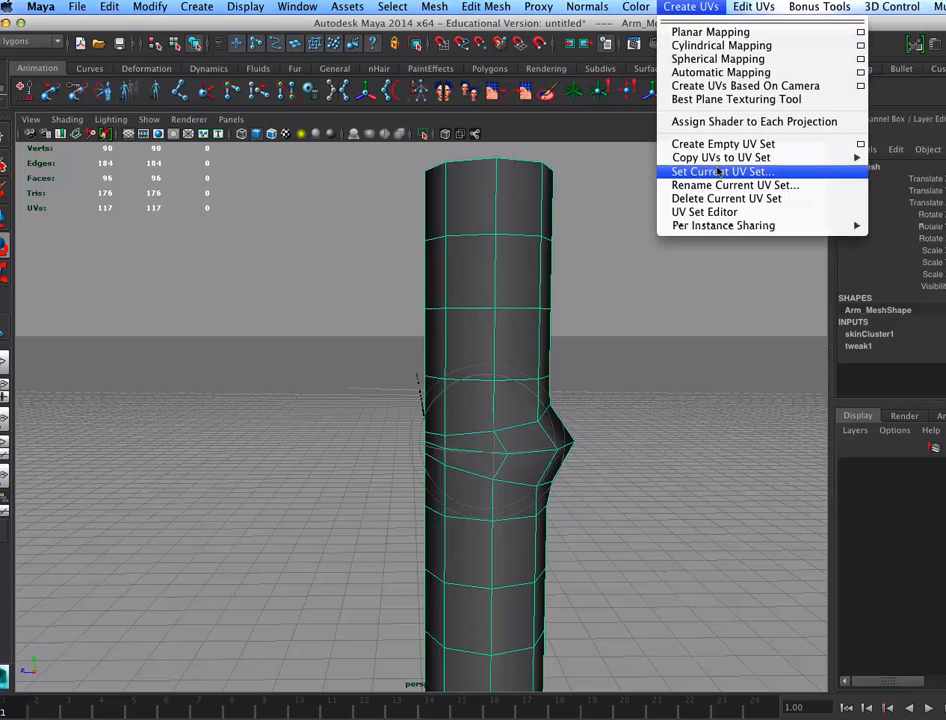
mouse_move(612, 8)
left_click(606, 166)
Switch to the Animation menu set, start the Paint Skin Weights Tool on Arm_Mesh and show its settings
left_click(35, 41)
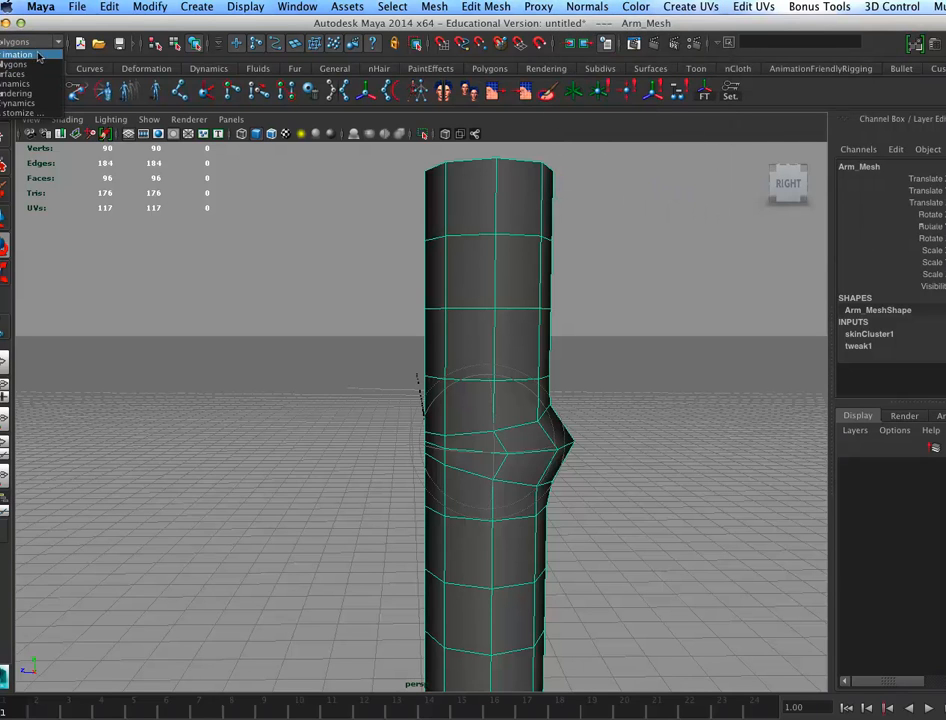
left_click(38, 55)
left_click(575, 7)
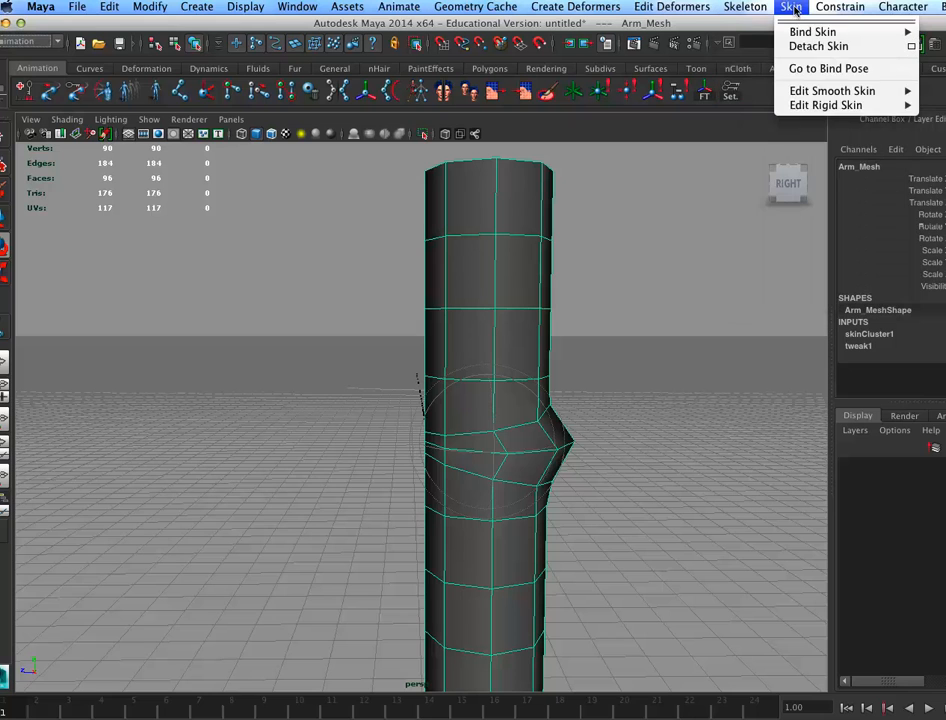
mouse_move(825, 91)
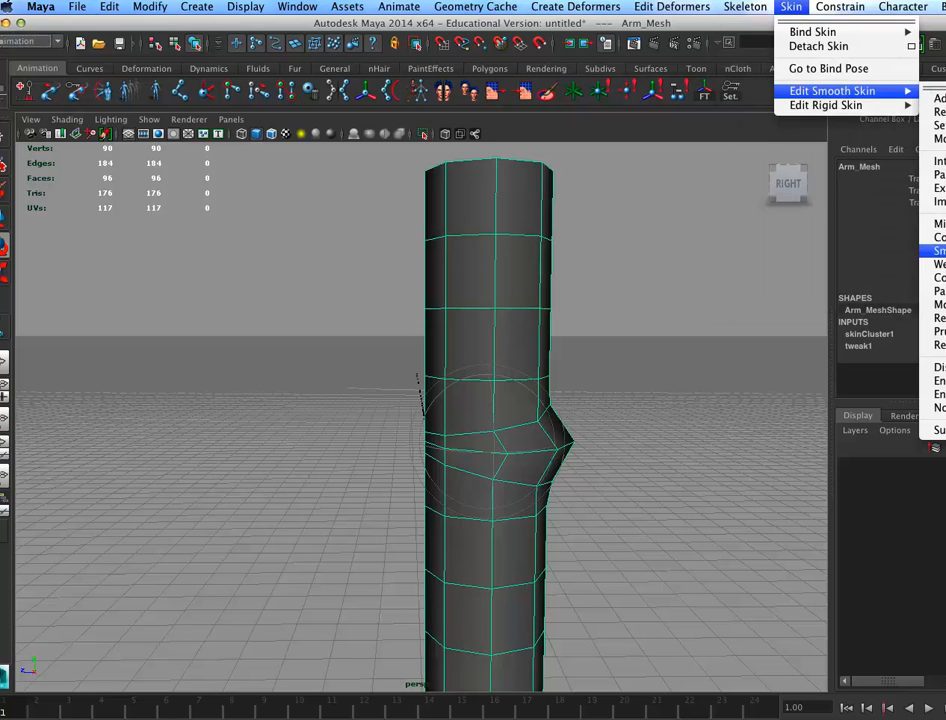
left_click(938, 174)
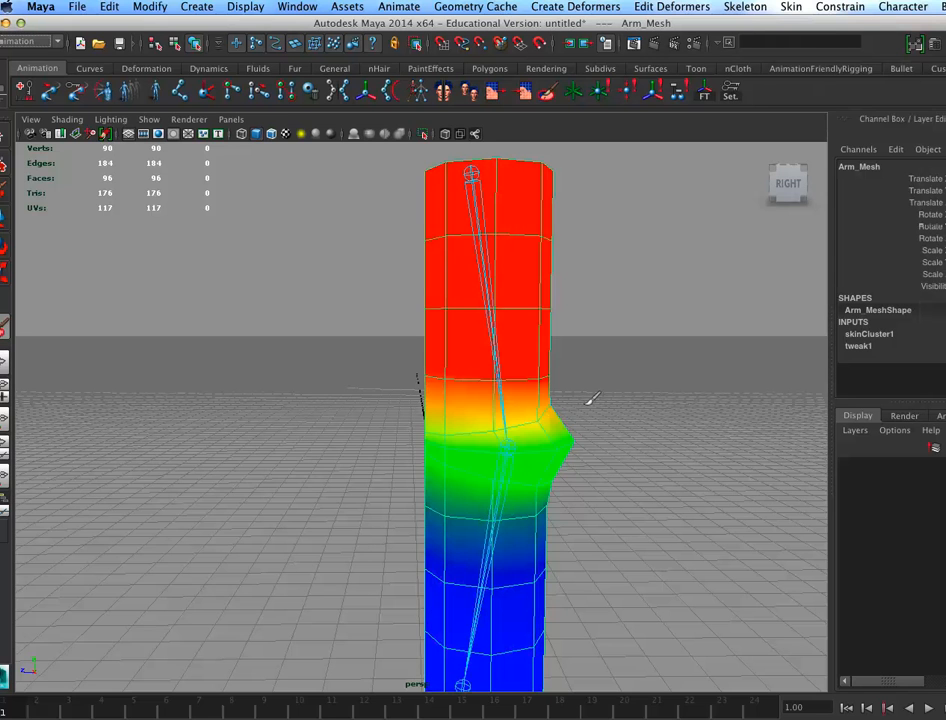
double_click(3, 325)
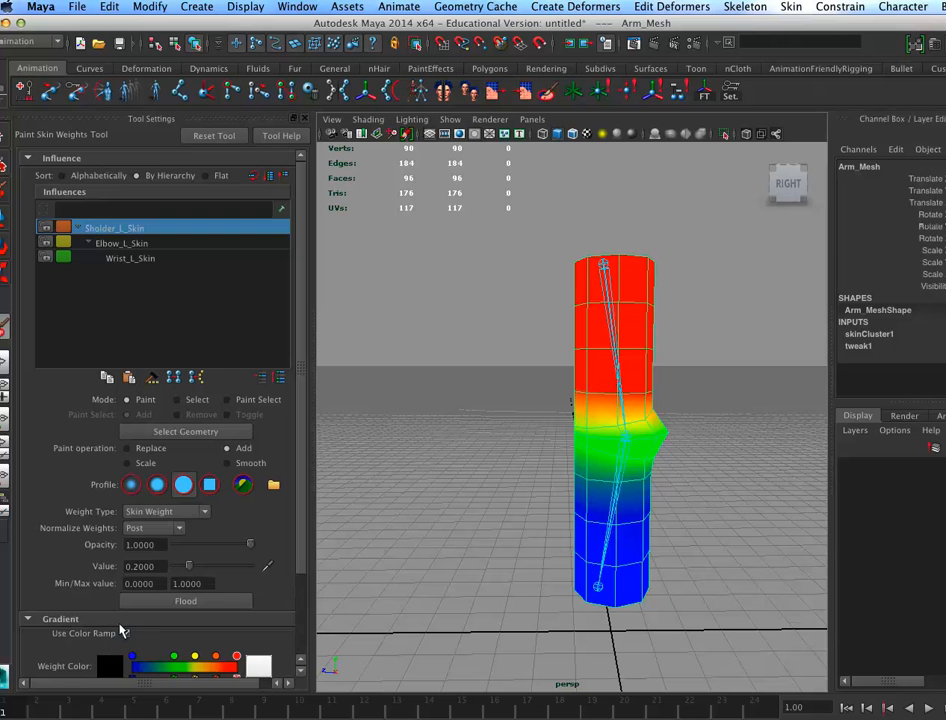
Turn off the color ramp to show the shoulder joint's weights in grayscale, and examine them around the elbow from the side and front
left_click(126, 633)
scroll(687, 359, "up", 3)
middle_click_drag(678, 397, 585, 429, "alt")
left_click_drag(585, 429, 595, 398, "alt")
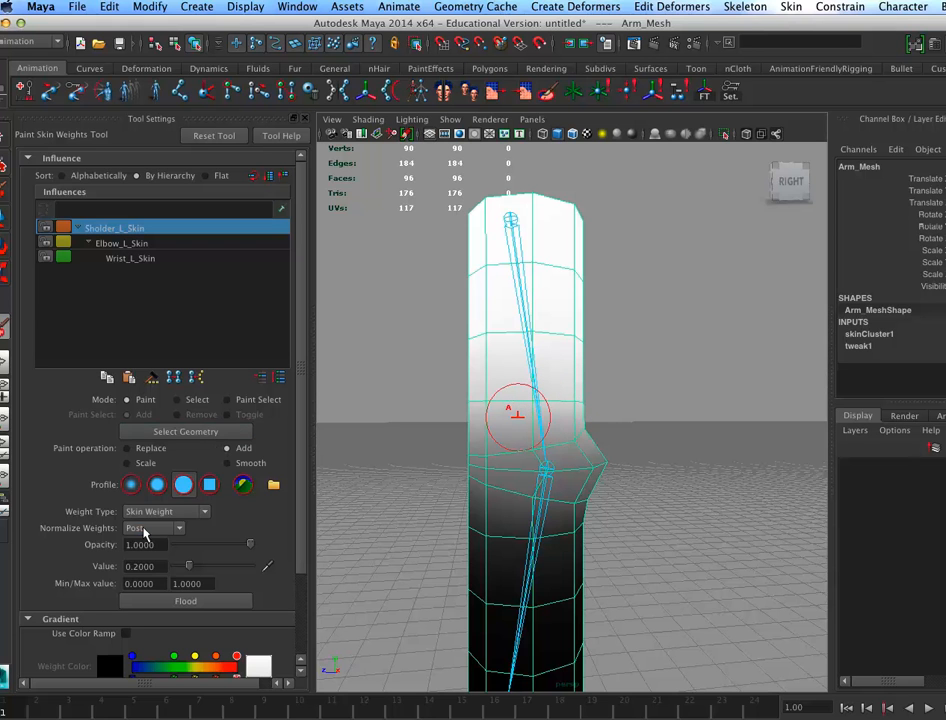
mouse_move(649, 357)
left_mouse_down("alt")
mouse_move(580, 373)
mouse_move(612, 344)
mouse_move(481, 391)
mouse_move(533, 375)
left_mouse_up("alt")
mouse_move(469, 380)
left_mouse_down("alt")
mouse_move(549, 391)
mouse_move(619, 376)
mouse_move(616, 399)
mouse_move(612, 370)
mouse_move(560, 410)
mouse_move(513, 422)
mouse_move(595, 401)
left_mouse_up("alt")
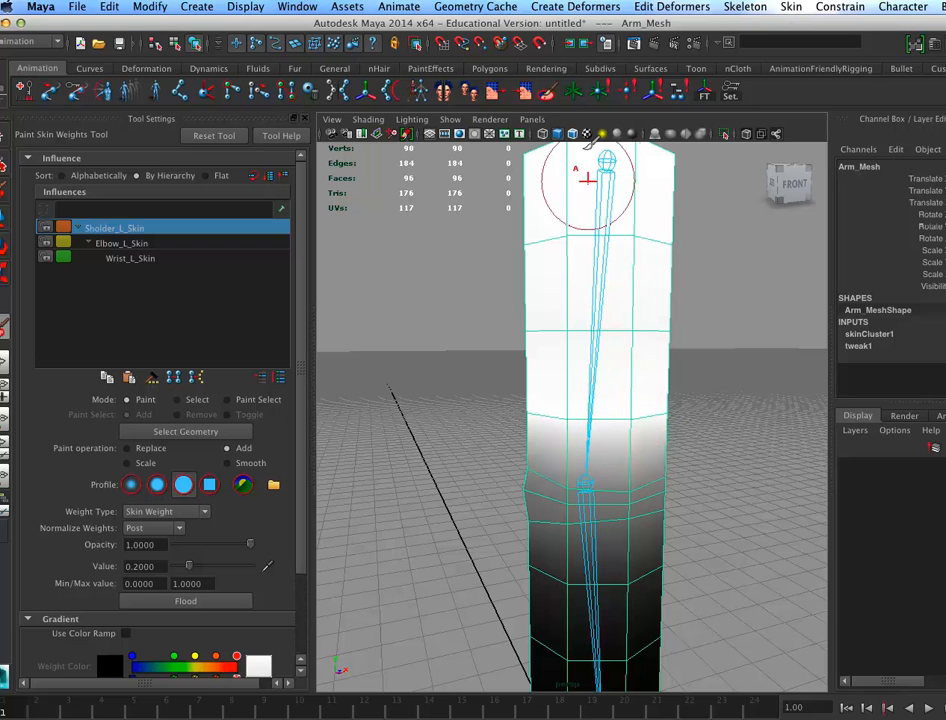
middle_click_drag(614, 393, 656, 422, "alt")
right_click_drag(656, 422, 705, 444, "alt")
middle_click_drag(704, 428, 630, 430, "alt")
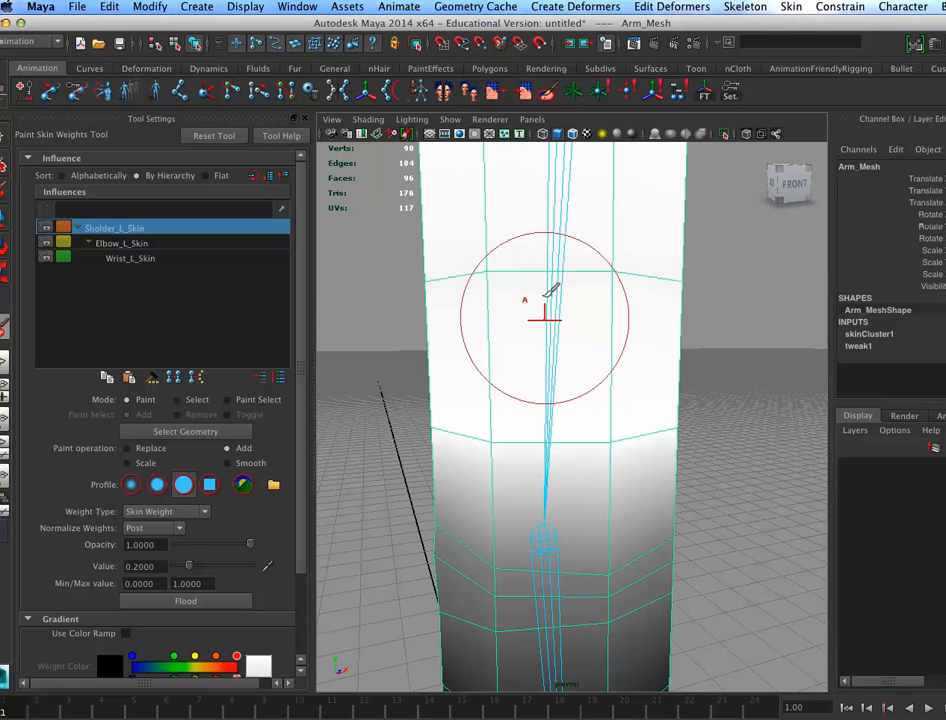
Shrink the brush and add Sholder_L_Skin weight at value 0.2 on the front of the arm just above the elbow
mouse_move(647, 412)
right_mouse_down("alt")
mouse_move(656, 414)
mouse_move(575, 386)
right_mouse_up("alt")
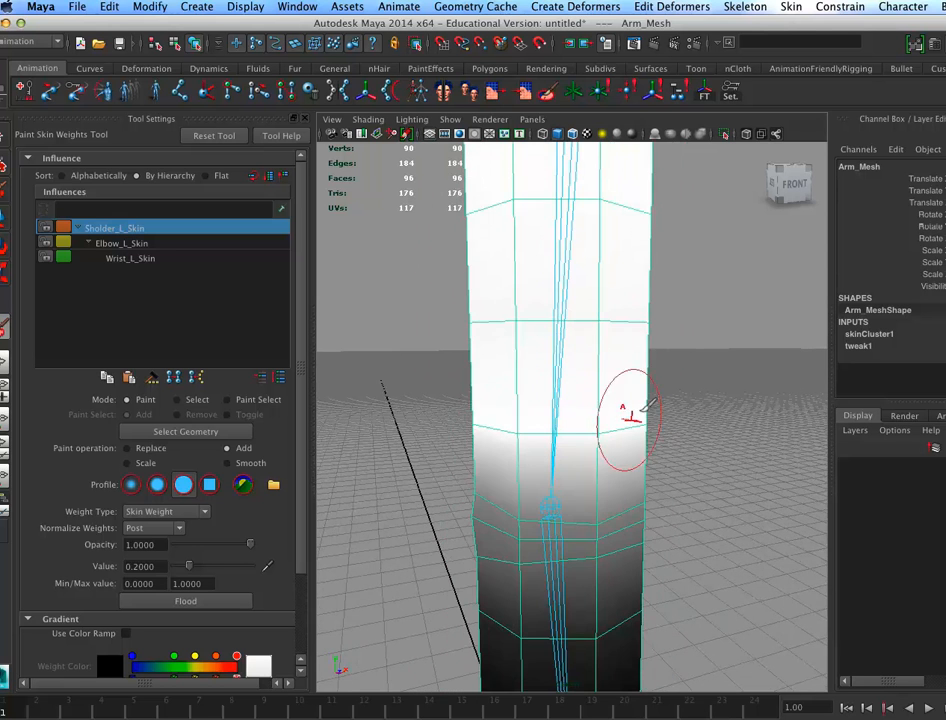
left_click_drag(634, 418, 504, 410, "alt")
right_click_drag(672, 420, 575, 355, "alt")
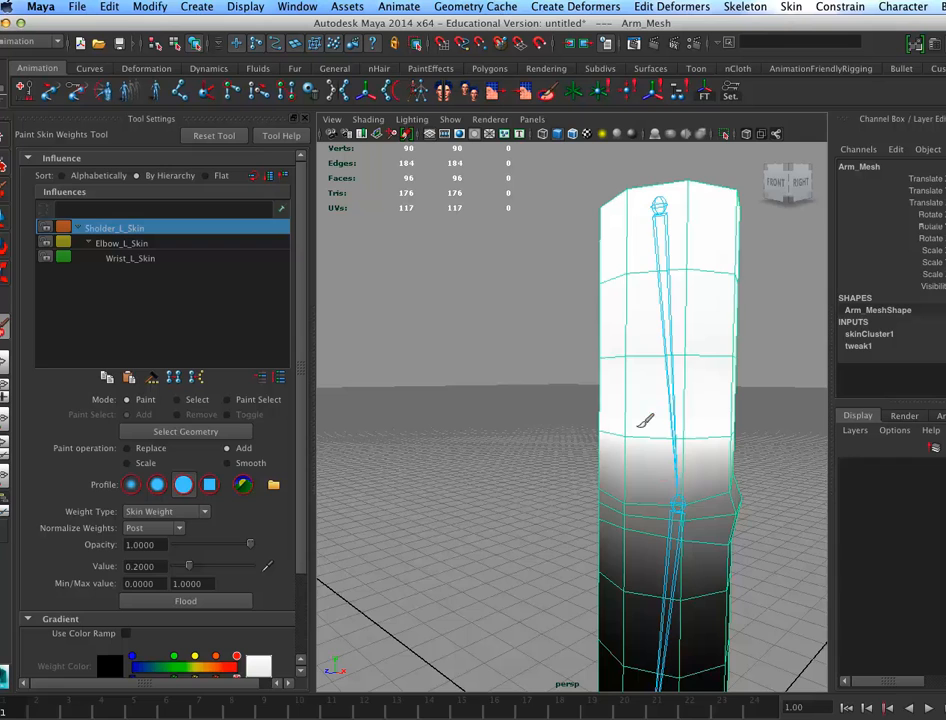
middle_click_drag(668, 409, 560, 384, "alt")
right_click_drag(566, 388, 655, 425, "alt")
left_click_drag(660, 440, 728, 420, "alt")
mouse_move(572, 473)
left_mouse_down("alt")
mouse_move(640, 454)
mouse_move(524, 474)
left_mouse_up("alt")
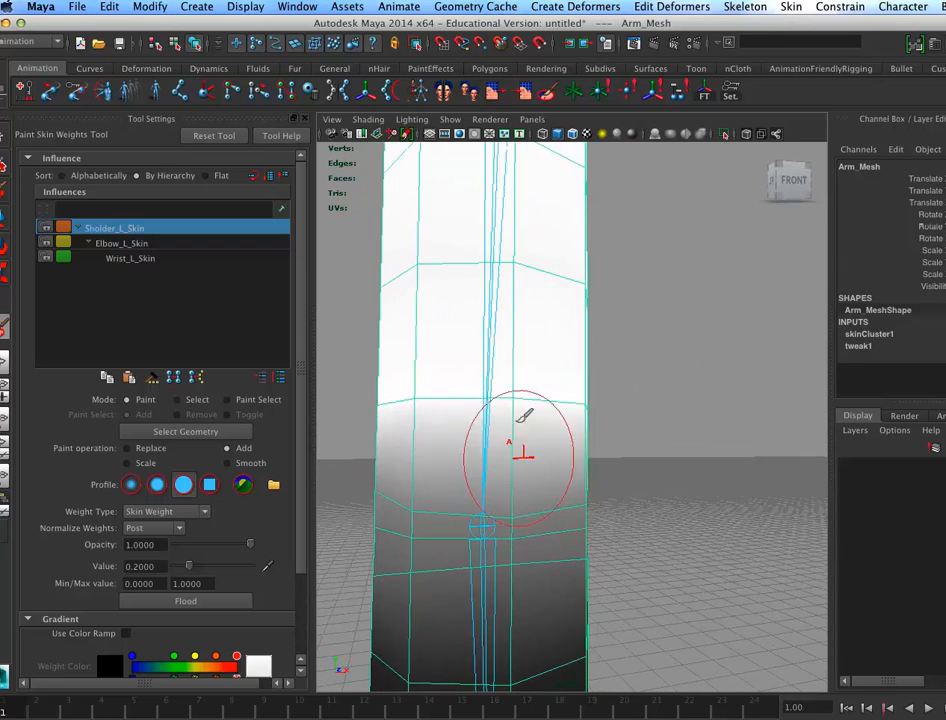
left_click(506, 485)
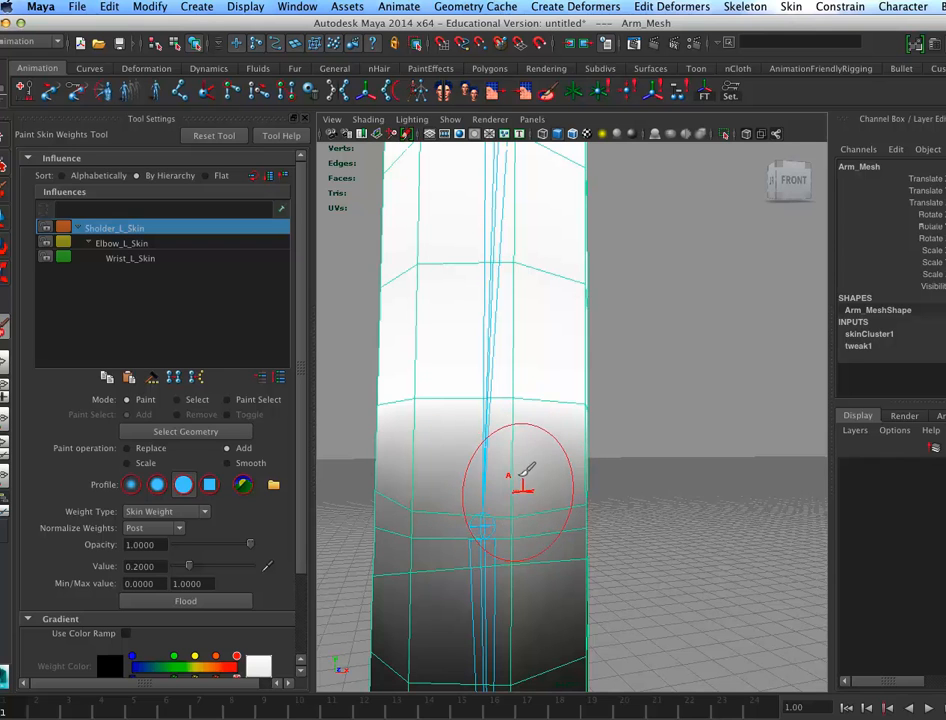
key("b")
left_click_drag(522, 490, 465, 490)
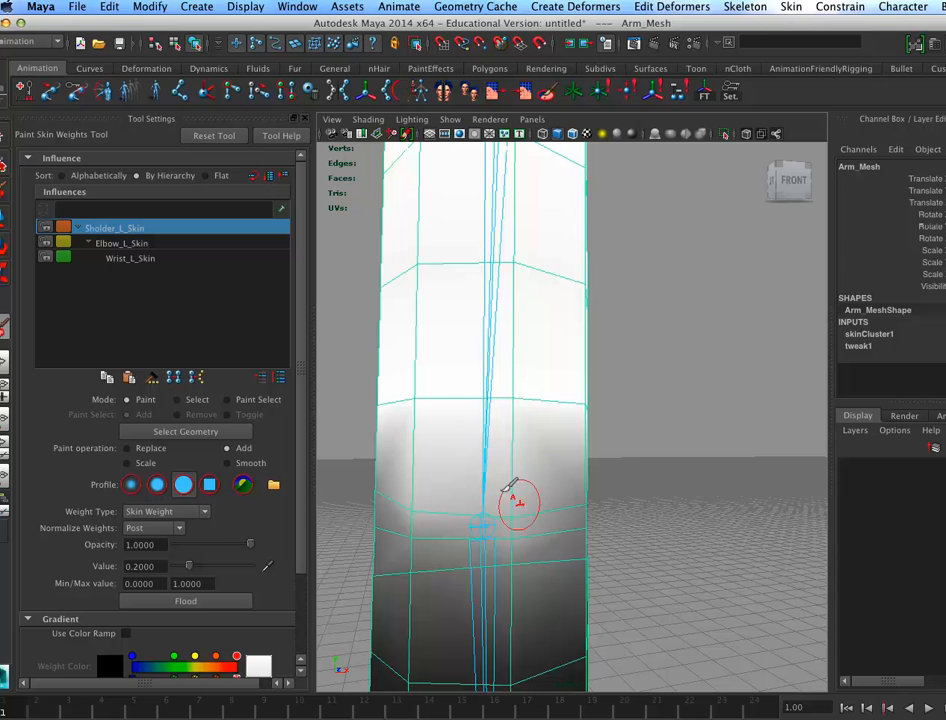
Extend the added shoulder weight around the remaining sides of the arm just above the elbow
left_click_drag(585, 477, 563, 470, "alt")
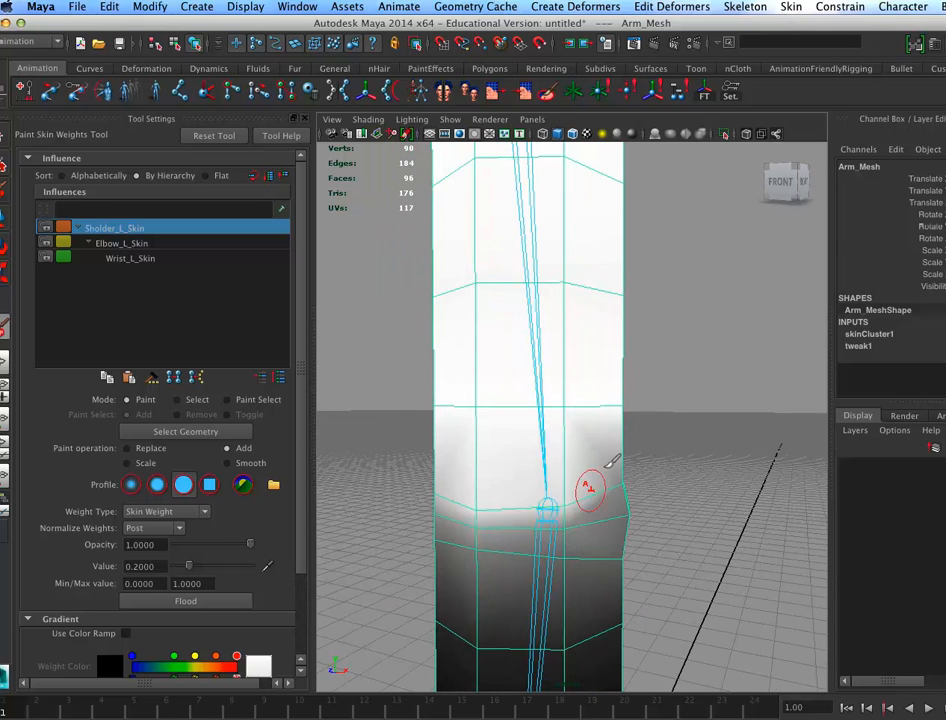
left_click_drag(647, 466, 655, 405, "alt")
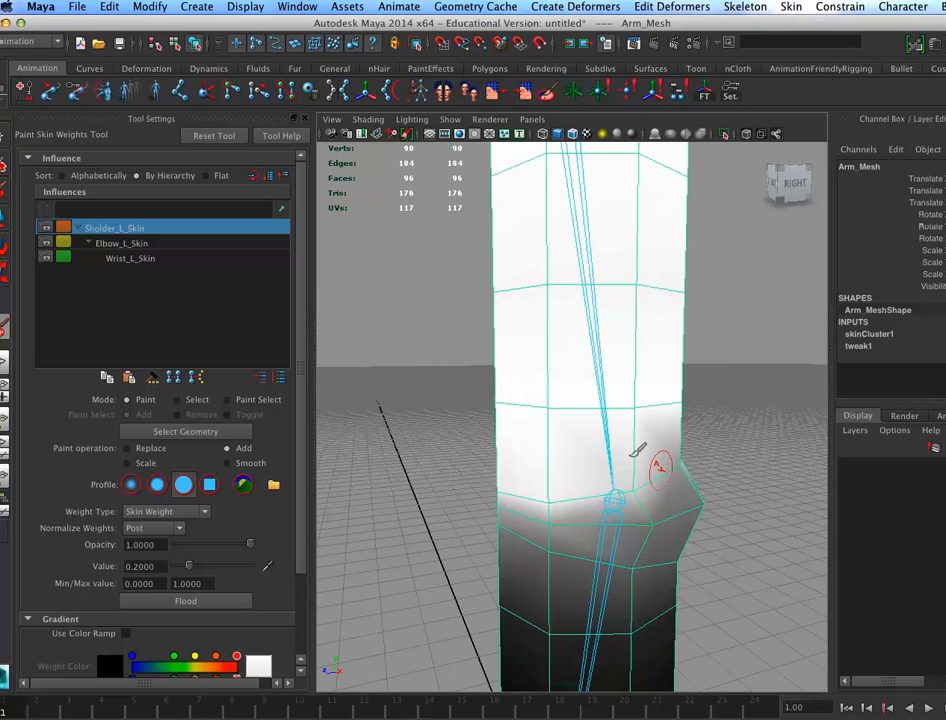
left_click_drag(680, 420, 520, 478, "alt")
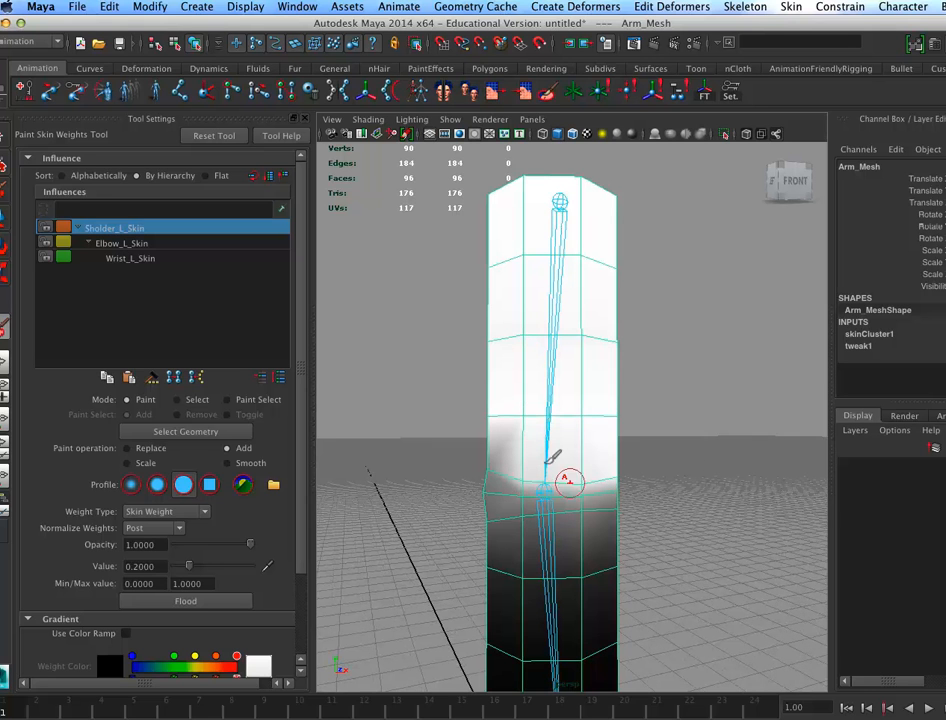
mouse_move(600, 463)
left_mouse_down("alt")
mouse_move(555, 465)
mouse_move(571, 463)
mouse_move(555, 432)
mouse_move(561, 422)
left_mouse_up("alt")
Choose the Elbow_L_Skin influence and add its weight at value 0.2 just below the elbow, on the front and left sides
left_click(169, 252)
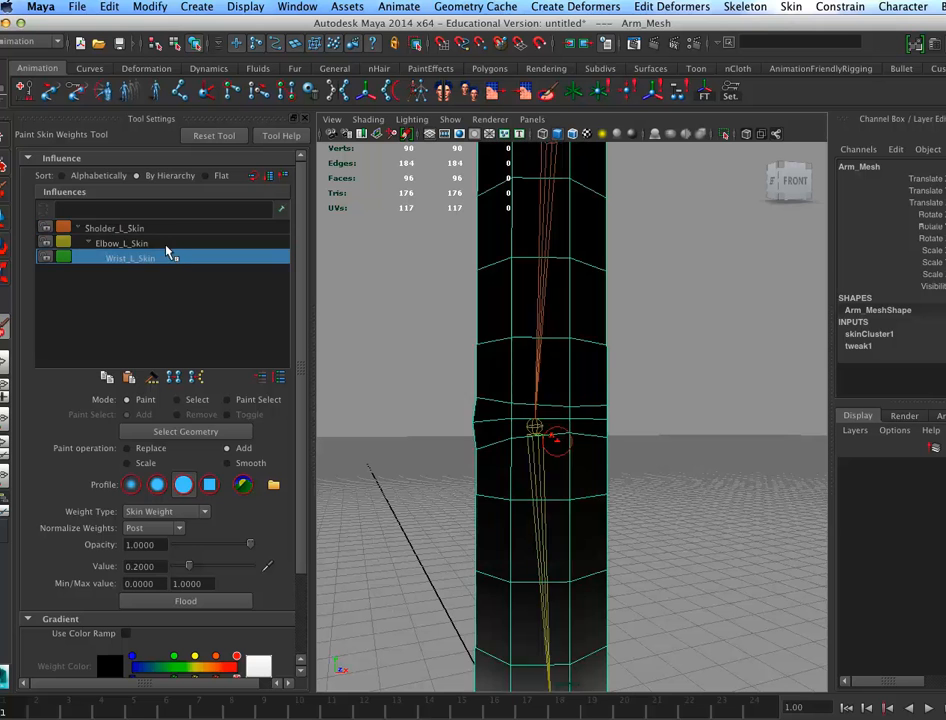
left_click(168, 243)
mouse_move(561, 424)
left_mouse_down("alt")
mouse_move(591, 433)
mouse_move(570, 443)
mouse_move(516, 425)
left_mouse_up("alt")
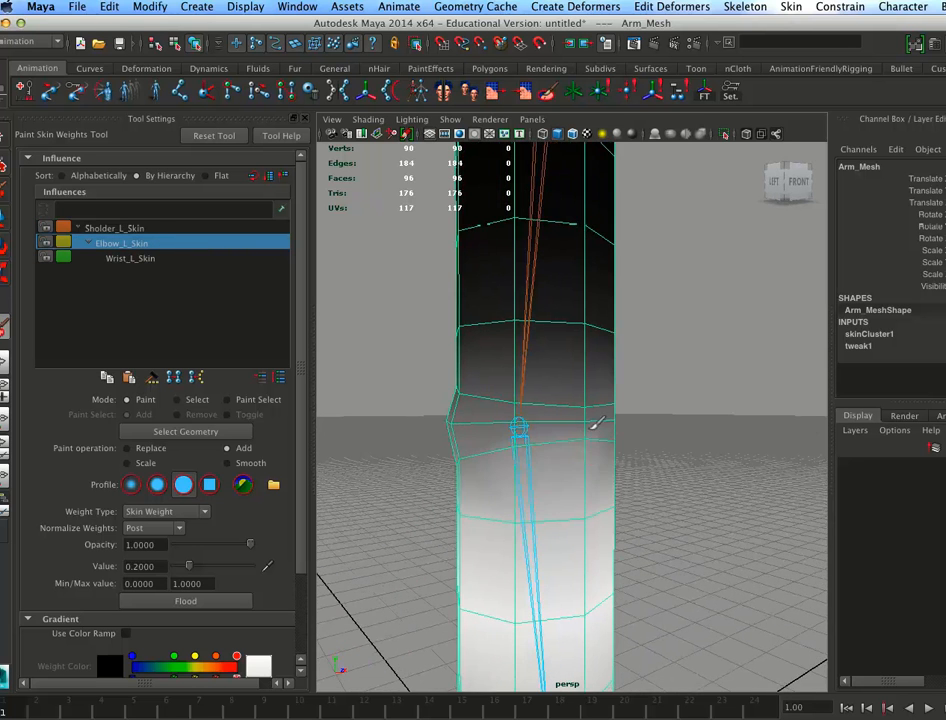
left_click(518, 444)
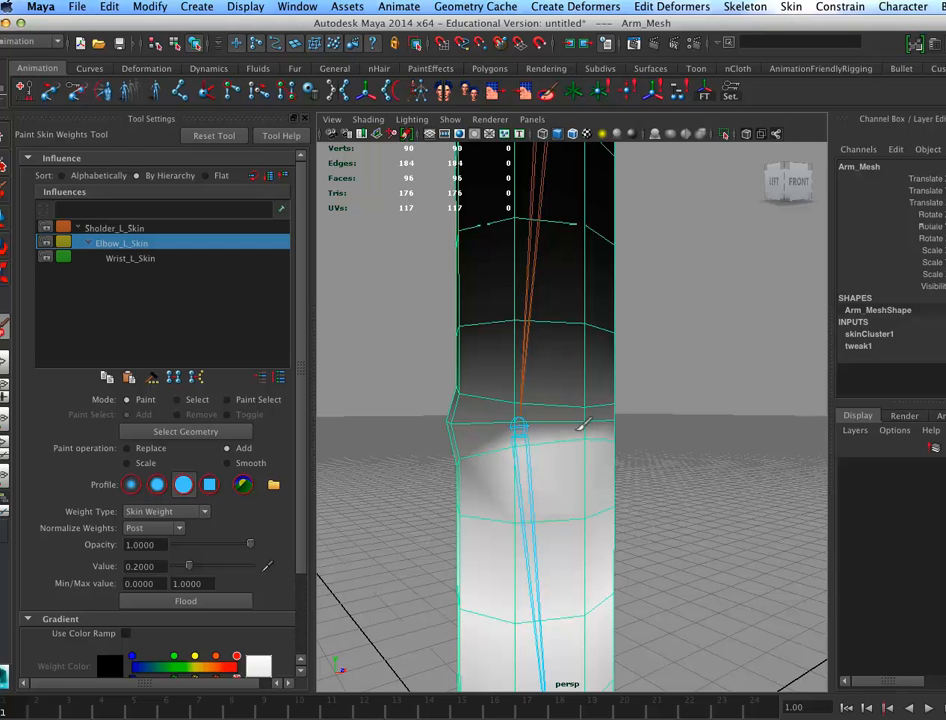
mouse_move(603, 447)
left_mouse_down("alt")
mouse_move(545, 447)
mouse_move(659, 475)
mouse_move(650, 470)
left_mouse_up("alt")
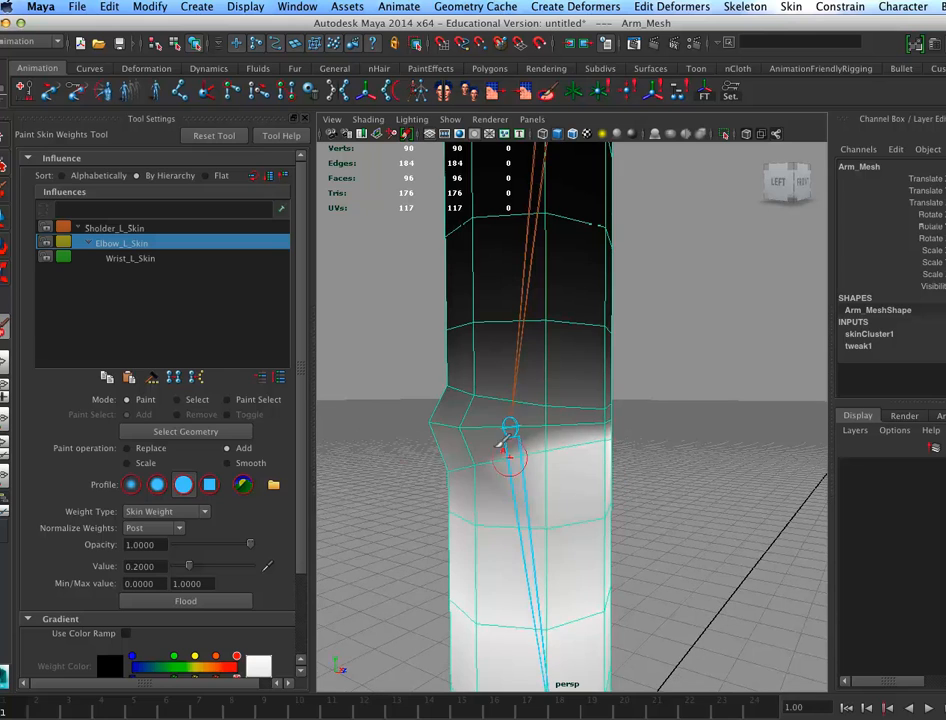
mouse_move(450, 450)
left_mouse_down("alt")
mouse_move(600, 452)
mouse_move(566, 438)
left_mouse_up("alt")
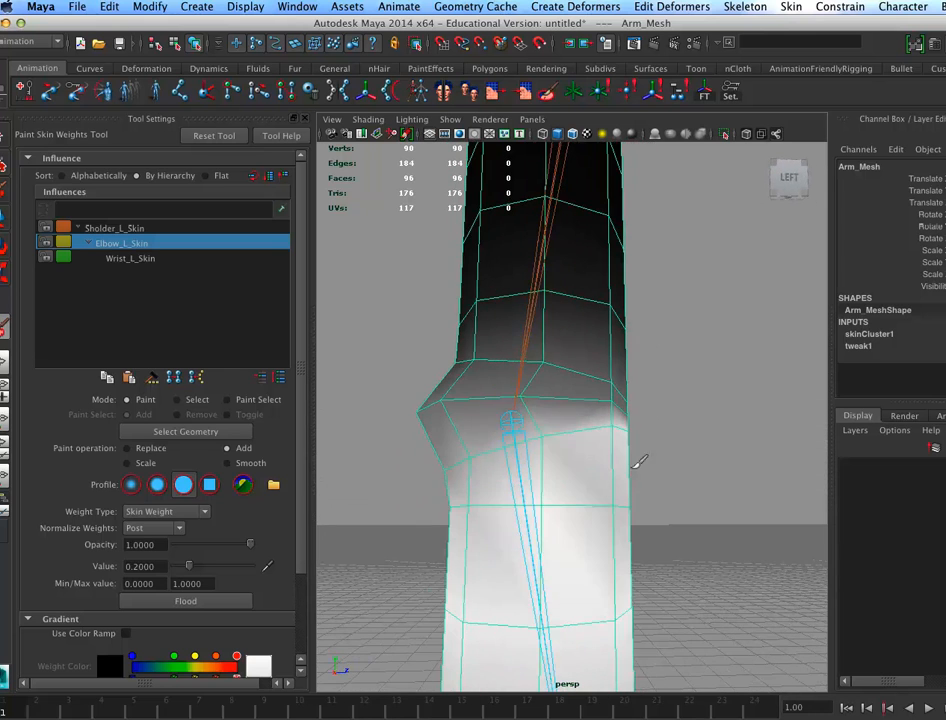
left_click_drag(638, 462, 549, 490, "alt")
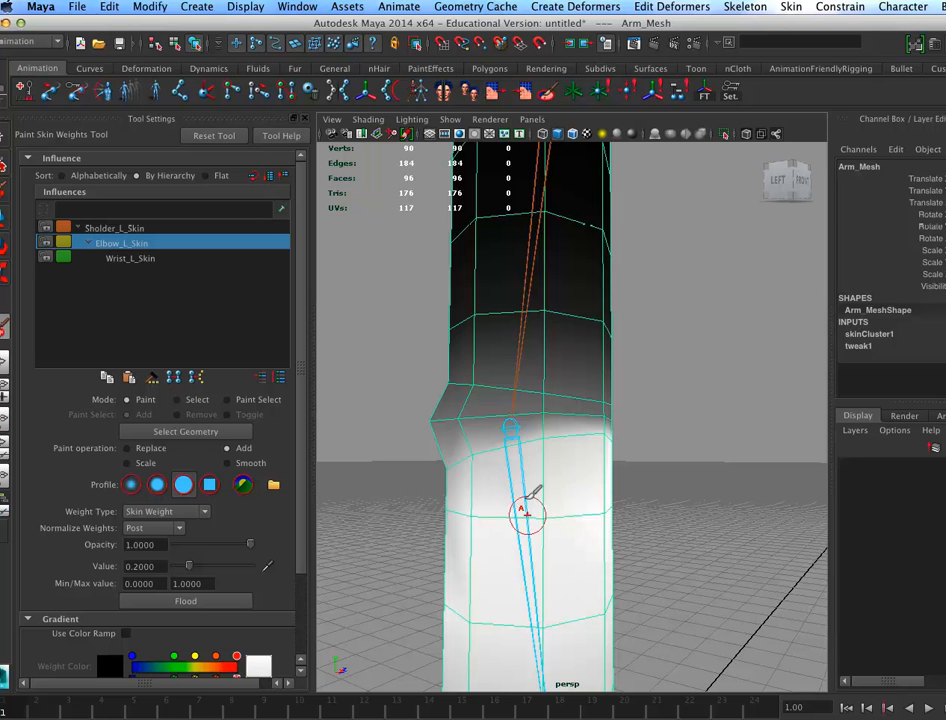
Show the elbow weights with the color ramp to check them from the front, and return to grayscale
left_click(125, 633)
left_click_drag(530, 507, 514, 482, "alt")
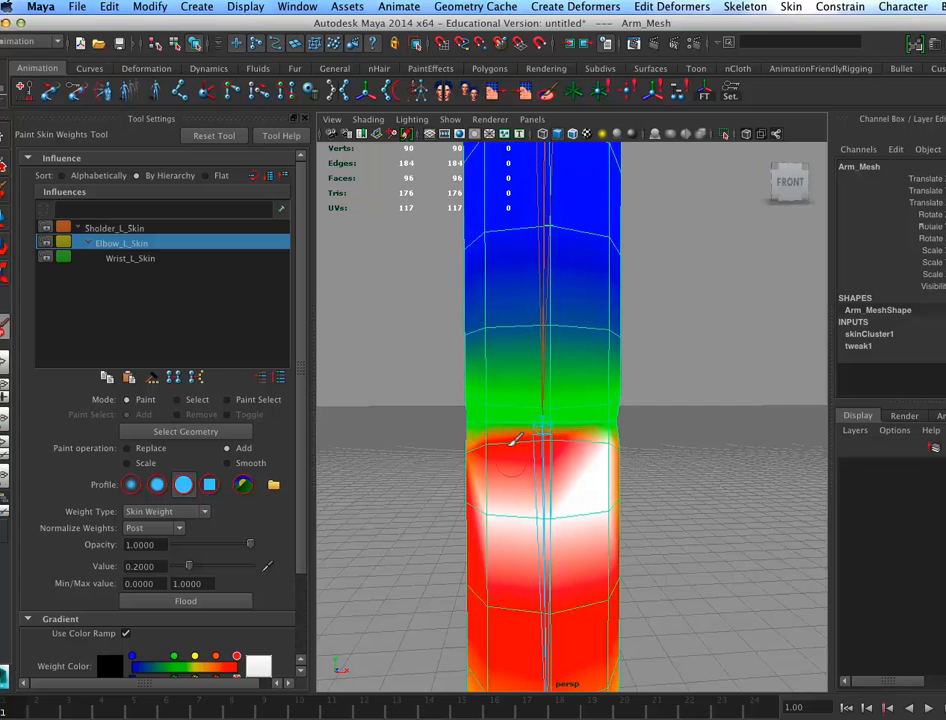
left_click(125, 632)
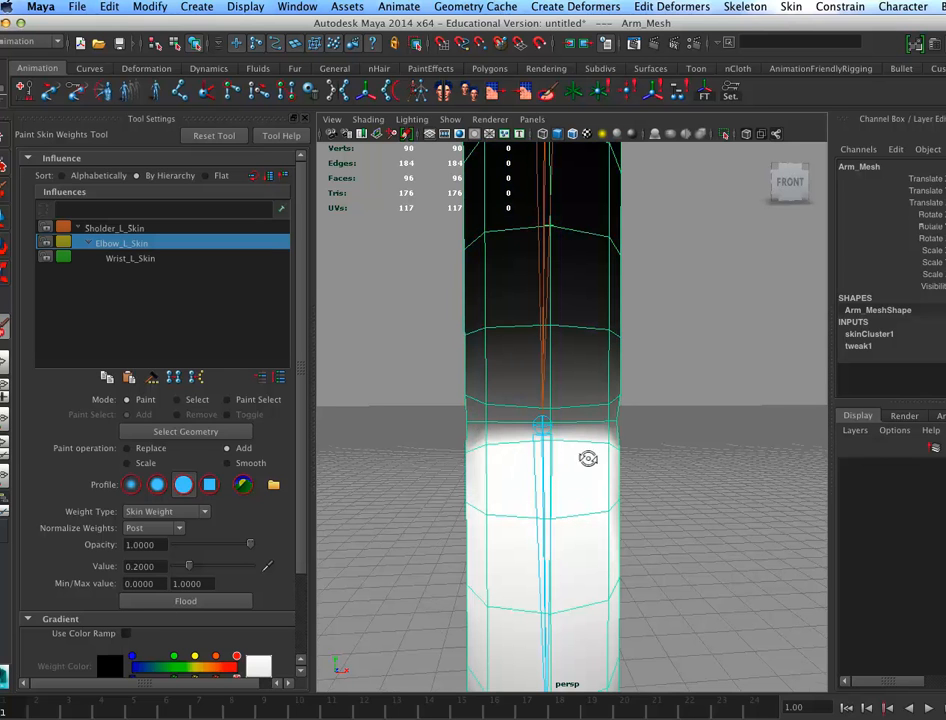
Add more Elbow_L_Skin weight just below the elbow on the right side of the arm
left_click_drag(587, 454, 583, 437, "alt")
left_click_drag(617, 498, 553, 492, "alt")
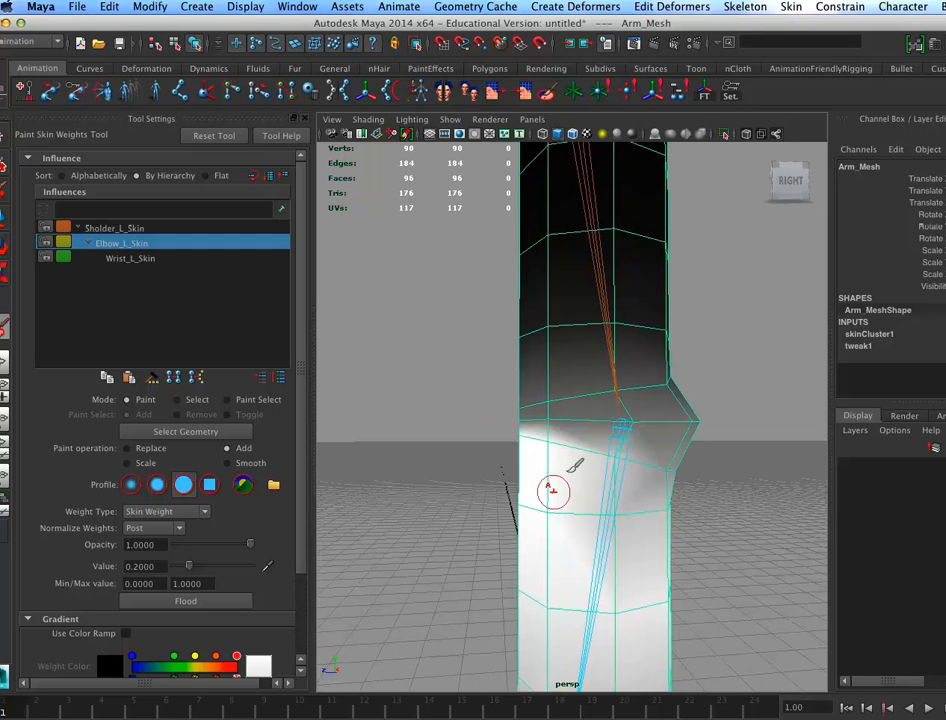
left_click(612, 514)
left_click_drag(608, 475, 665, 469, "alt")
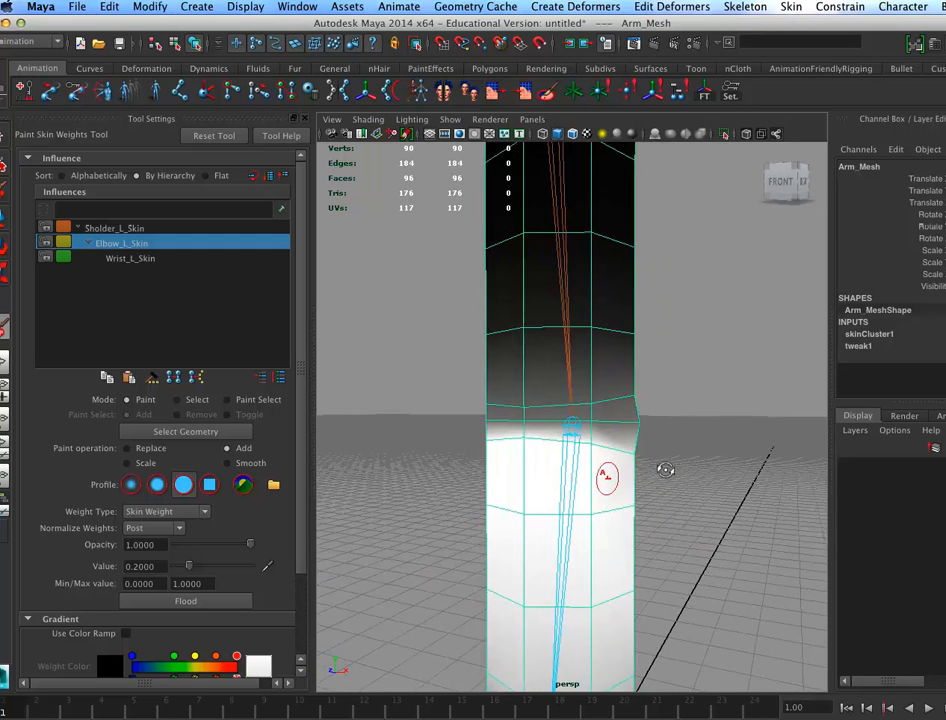
Leave the Paint Skin Weights Tool and select the Elbow_L_Skin joint
right_click_drag(658, 470, 528, 457, "alt")
mouse_move(571, 479)
left_mouse_down("alt")
mouse_move(586, 468)
mouse_move(587, 486)
left_mouse_up("alt")
key("w")
key("w")
left_click(570, 429)
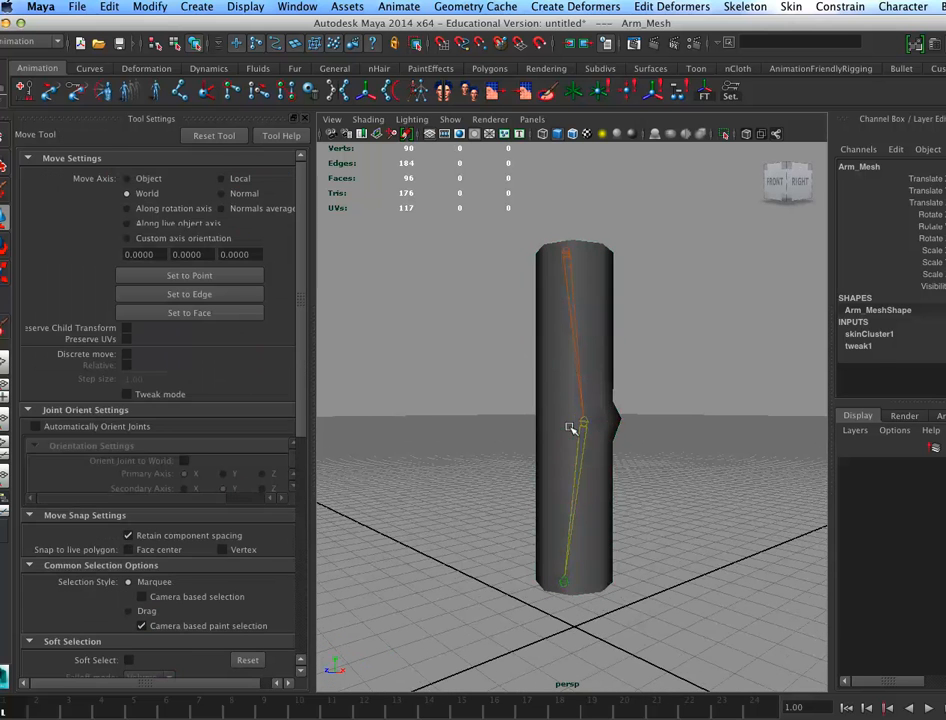
key("e")
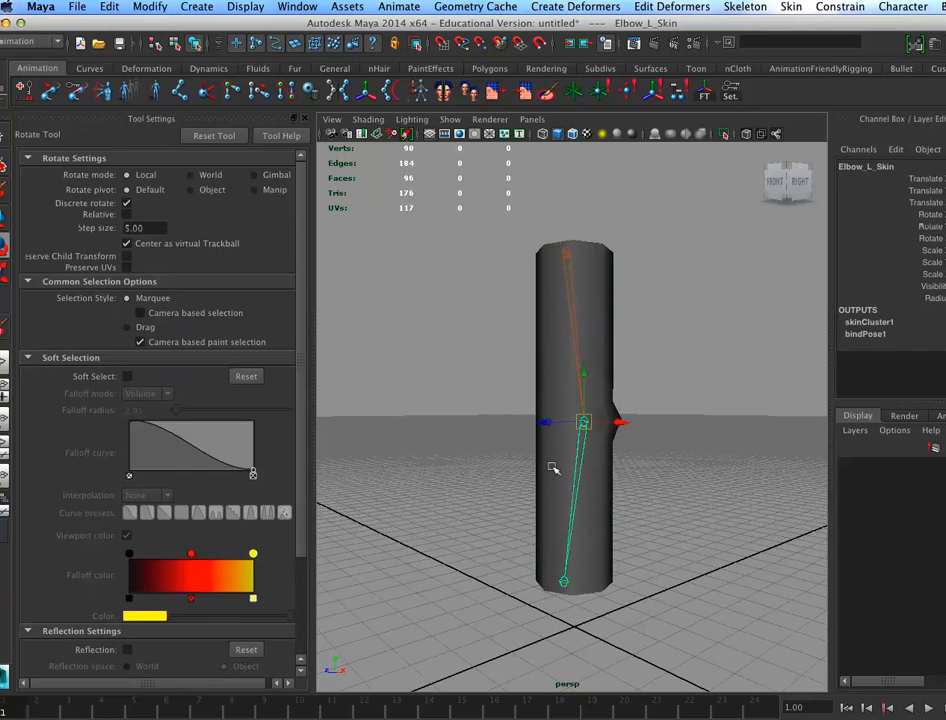
key("r")
key("w")
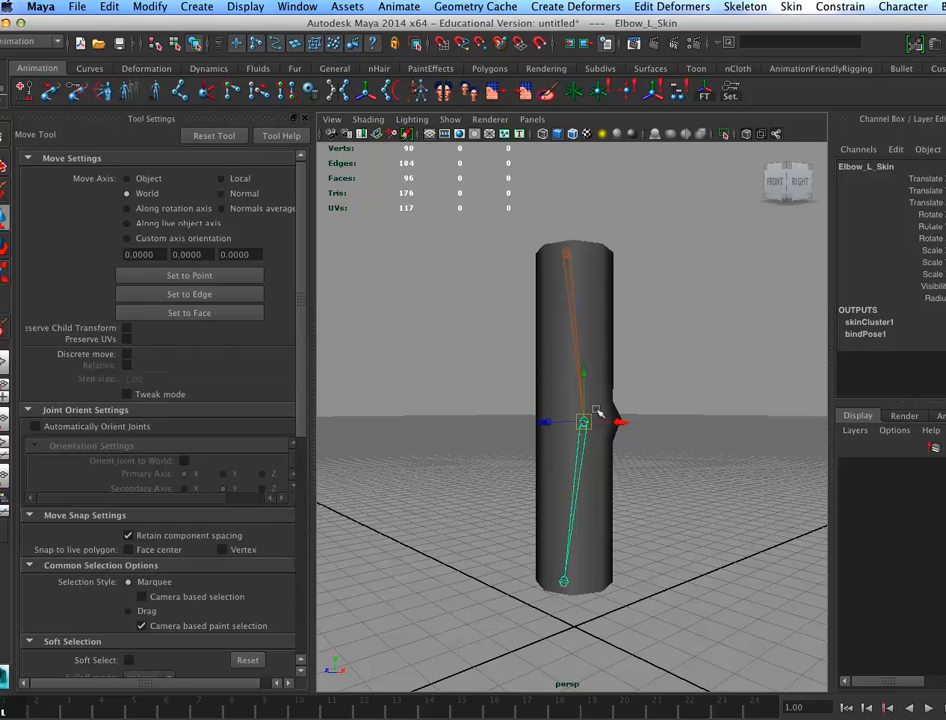
Rotate the elbow joint to bend the forearm forward, check the mesh deformation, and undo the rotation
left_click_drag(271, 22, 287, 23)
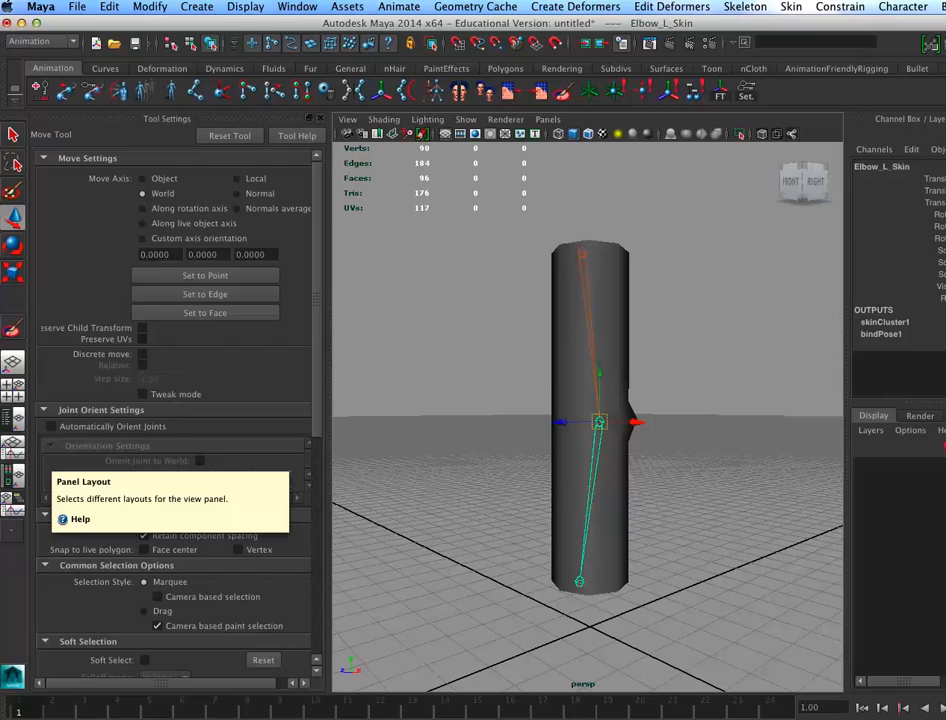
left_click(937, 237)
key("e")
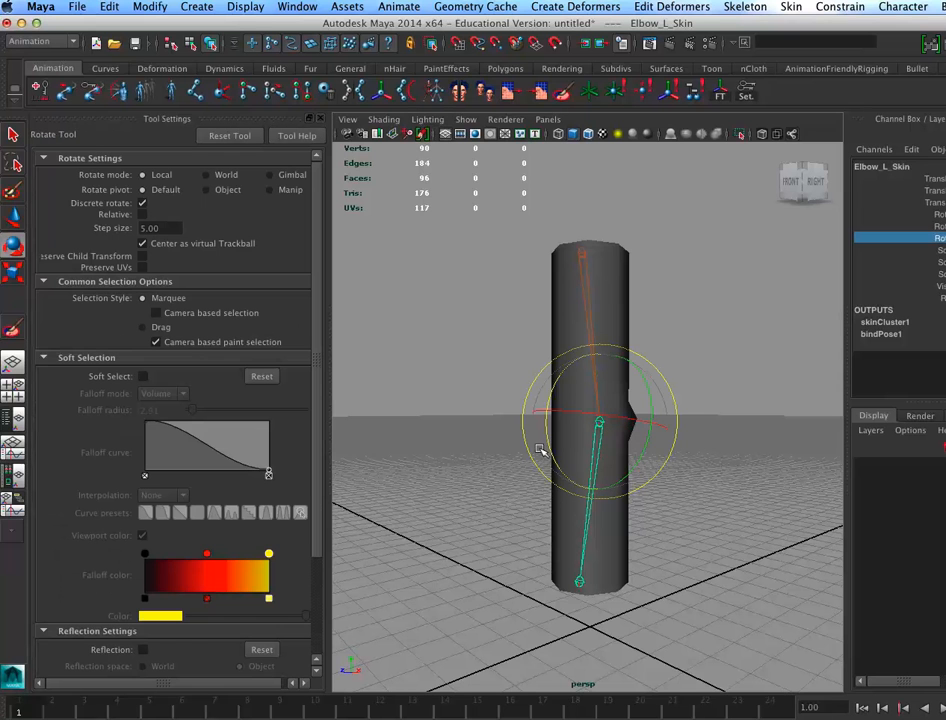
left_click_drag(549, 450, 560, 365)
right_click_drag(661, 416, 795, 467, "alt")
left_click_drag(795, 467, 686, 451, "alt")
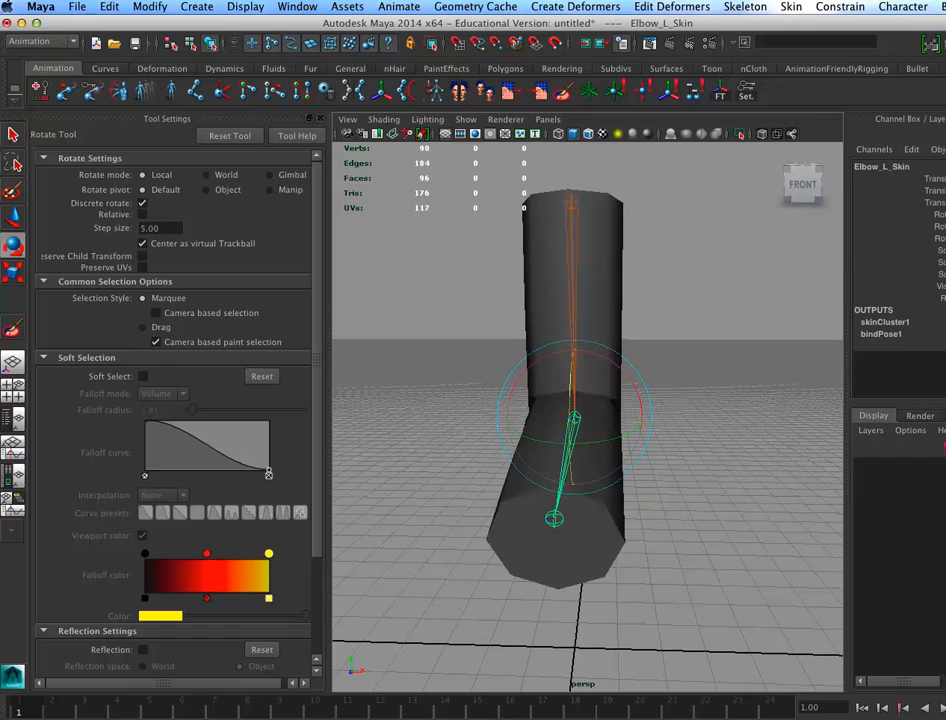
key("ctrl+z")
Select Arm_Mesh and examine the straightened arm from several angles and distances
left_click_drag(633, 524, 572, 517, "alt")
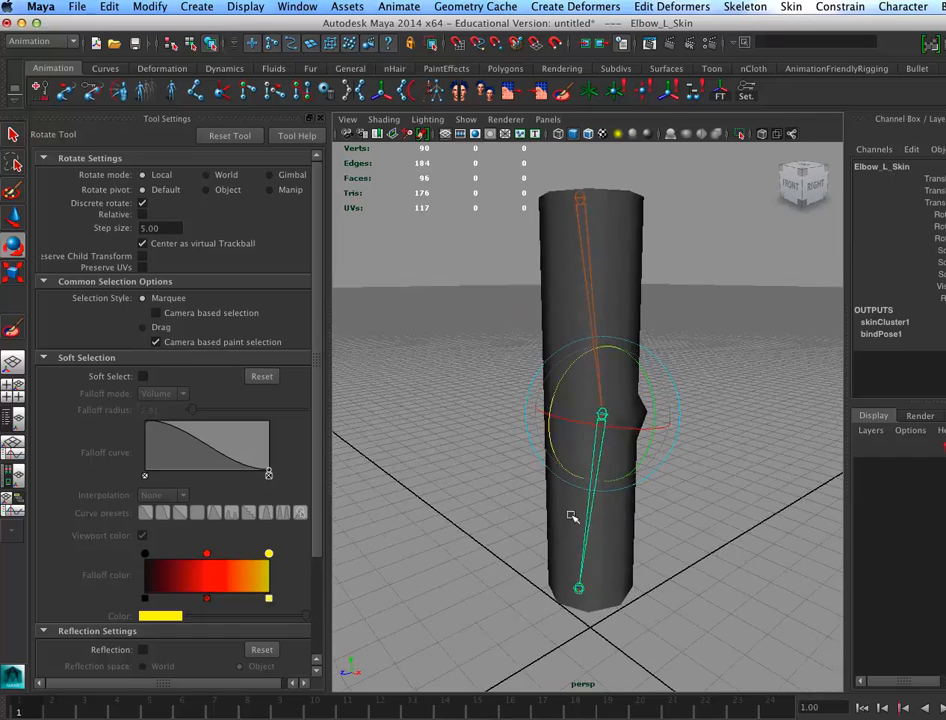
middle_click_drag(572, 517, 528, 563, "alt")
right_click_drag(583, 526, 621, 585, "alt")
left_click_drag(620, 585, 593, 574, "alt")
left_click(596, 588)
middle_click_drag(659, 459, 652, 388, "alt")
right_click_drag(652, 388, 520, 382, "alt")
middle_click_drag(566, 424, 564, 484, "alt")
left_click_drag(562, 483, 540, 467, "alt")
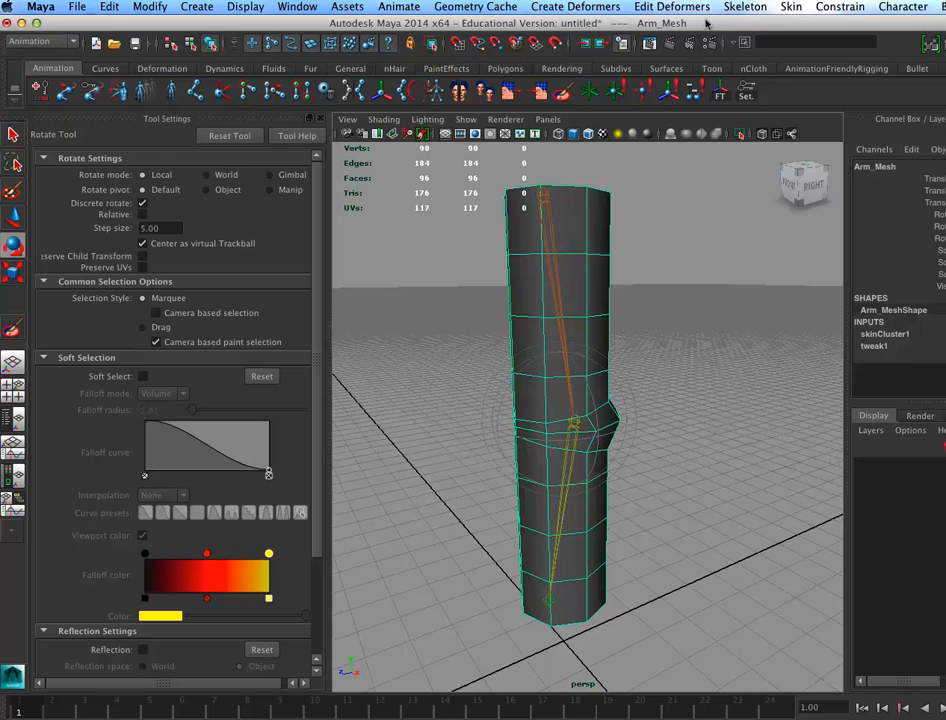
Create a NURBS circle at the origin and enlarge its radius so it extends well beyond the arm's width
left_click(197, 7)
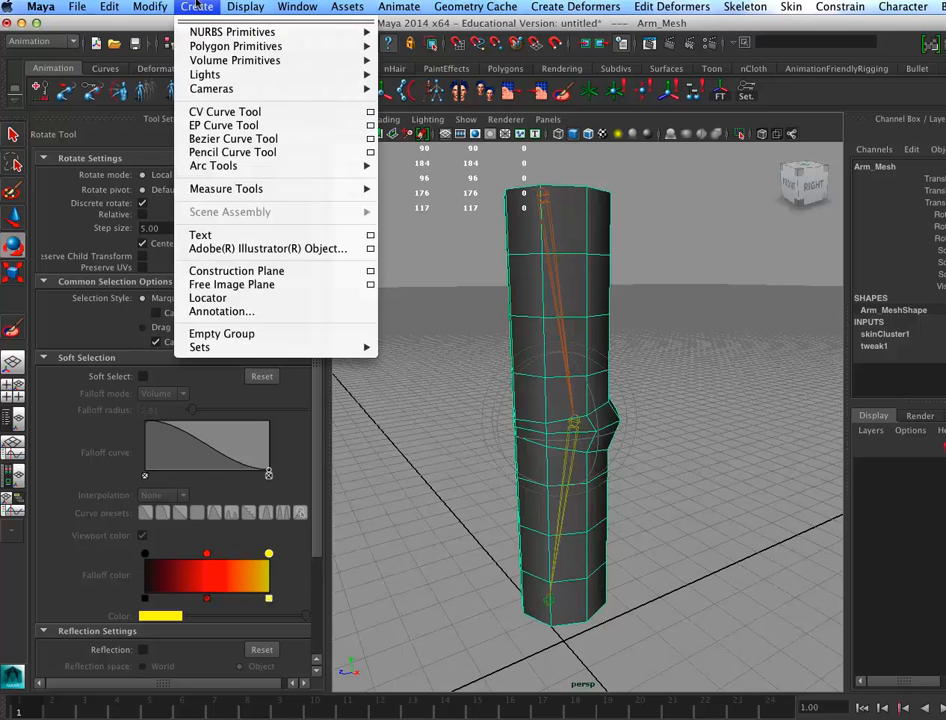
mouse_move(213, 33)
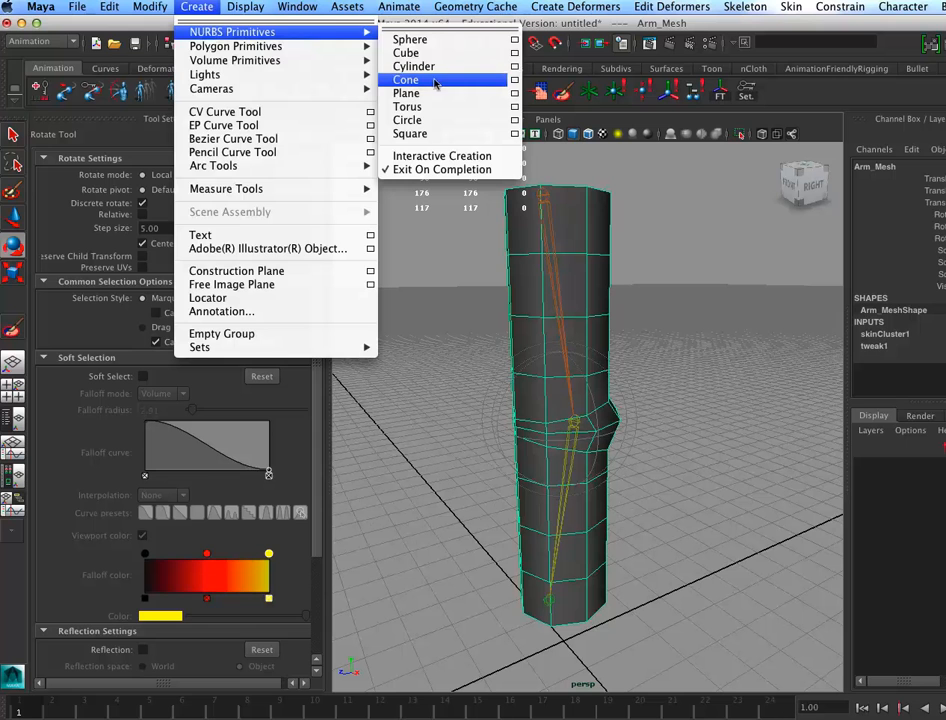
left_click(420, 121)
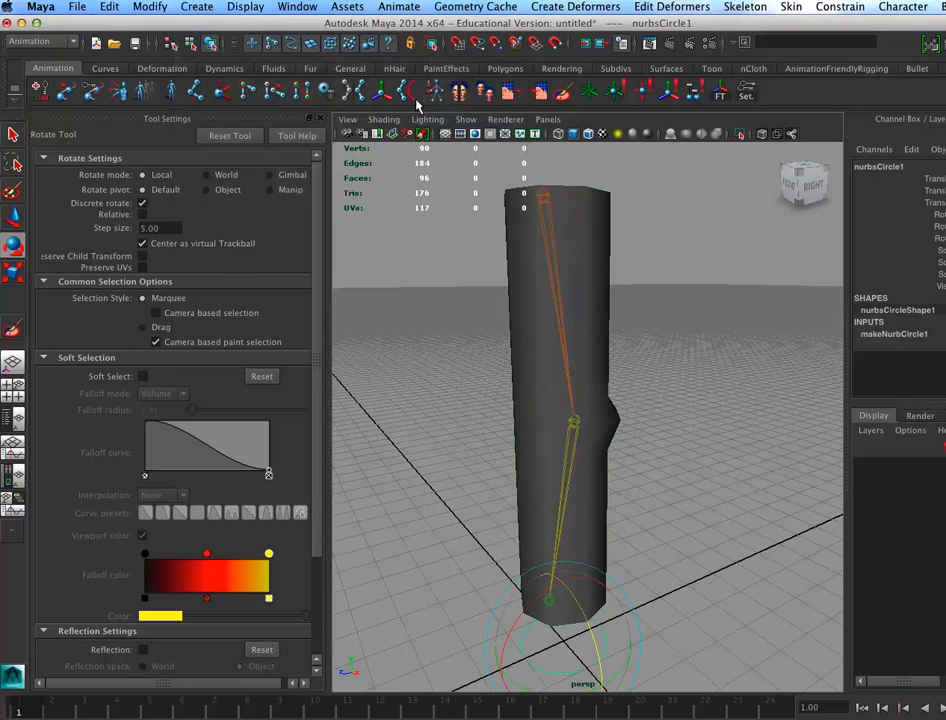
middle_click_drag(630, 582, 671, 499, "alt")
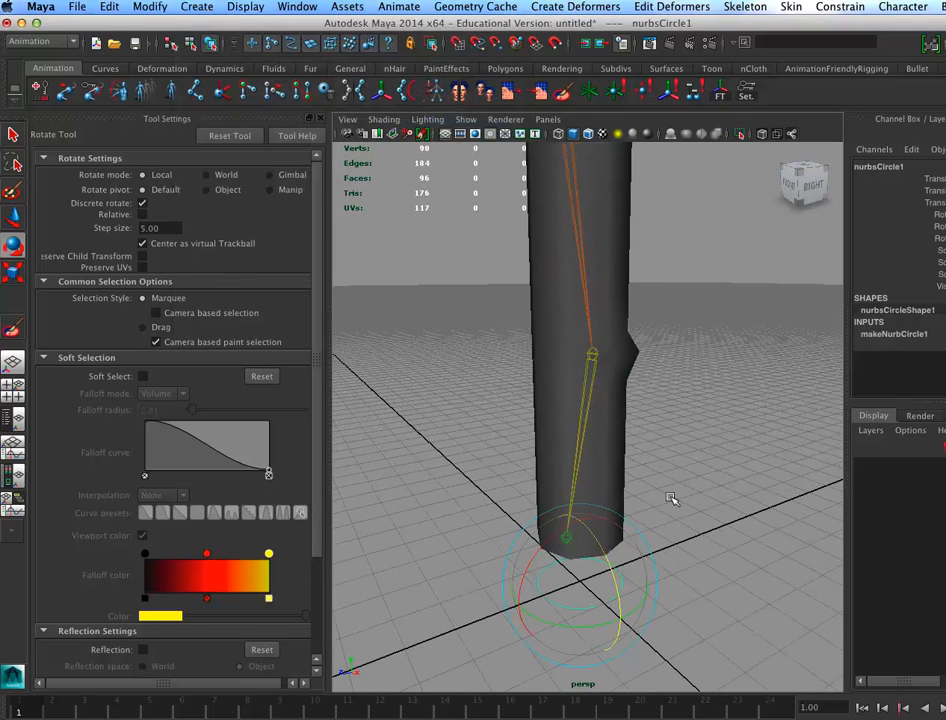
left_click(894, 334)
scroll(903, 378, "down", 3)
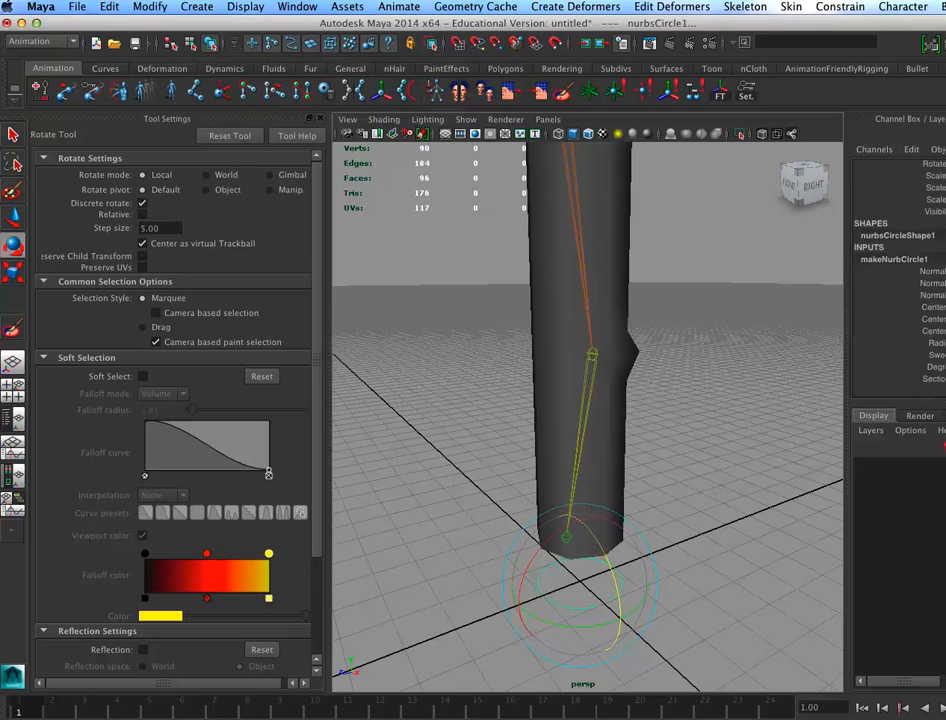
left_click(880, 342)
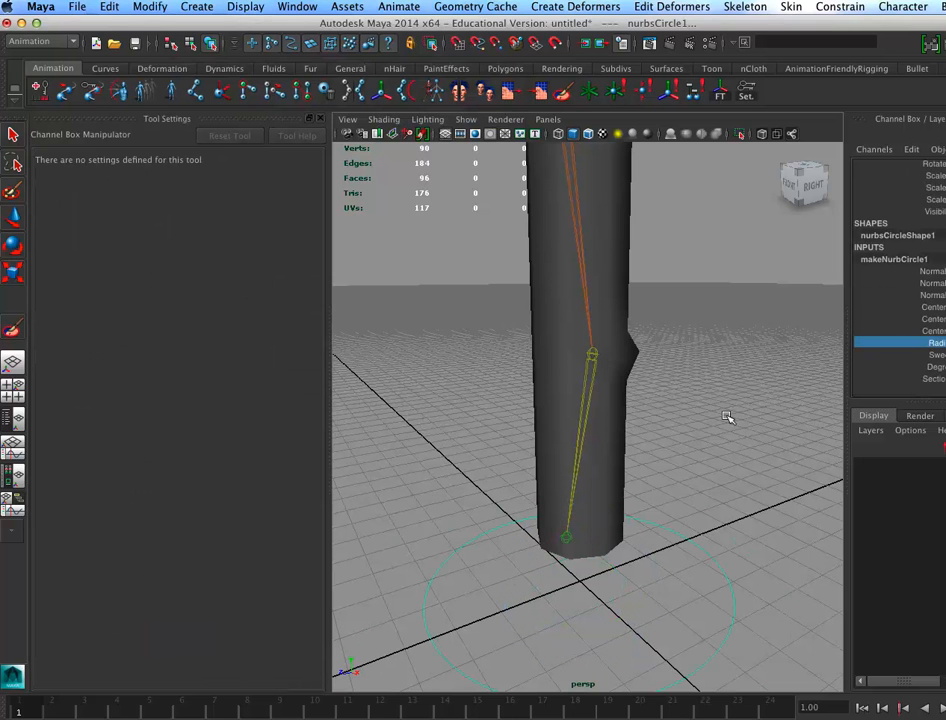
Move the circle up to the top of the arm and snap its center onto the shoulder joint
key("w")
right_click_drag(582, 572, 589, 424, "alt")
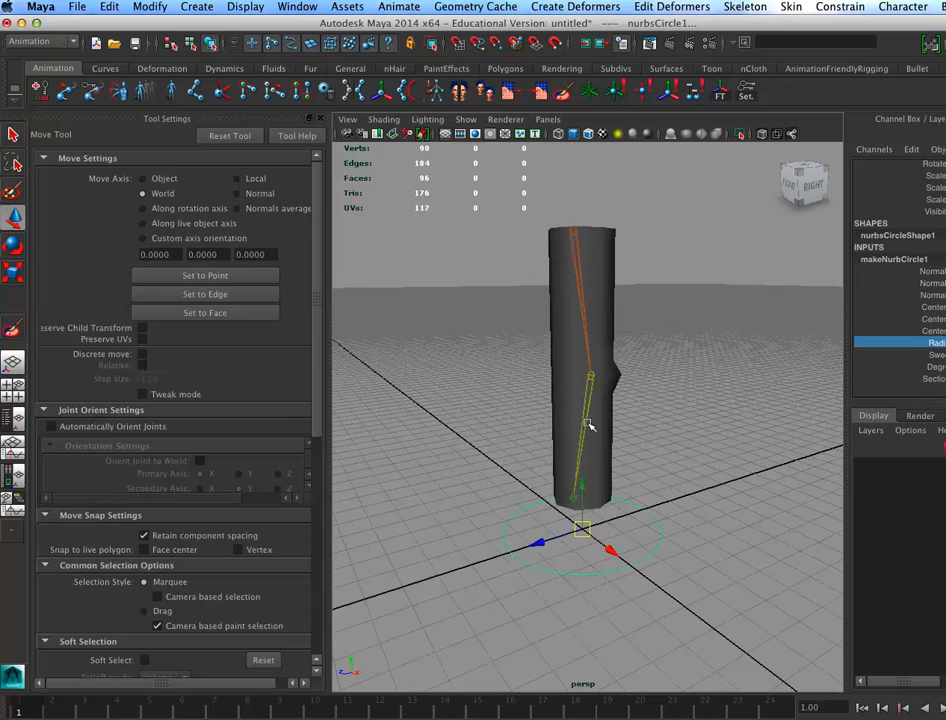
middle_click_drag(589, 424, 592, 486, "alt")
left_click_drag(586, 554, 570, 283)
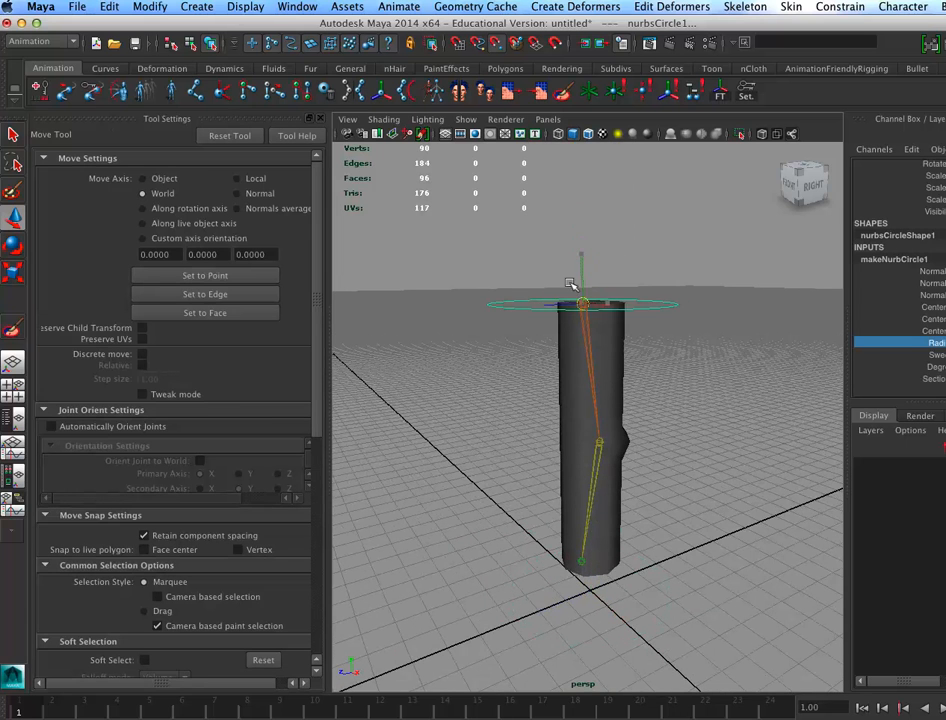
right_click_drag(610, 325, 756, 382, "alt")
left_click_drag(680, 330, 705, 402, "alt")
middle_click_drag(705, 402, 638, 465, "alt")
left_click_drag(638, 465, 674, 433, "alt")
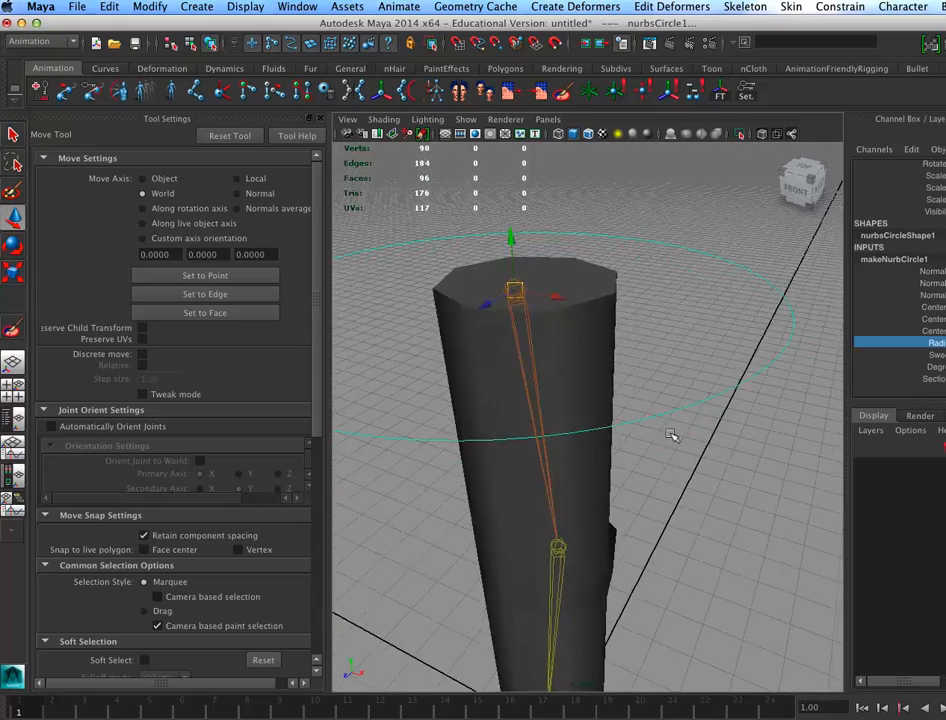
Close the tool settings and set the circle's radius to 2.3 with 16 sections
right_click_drag(674, 433, 567, 434, "alt")
left_click_drag(625, 424, 560, 408, "alt")
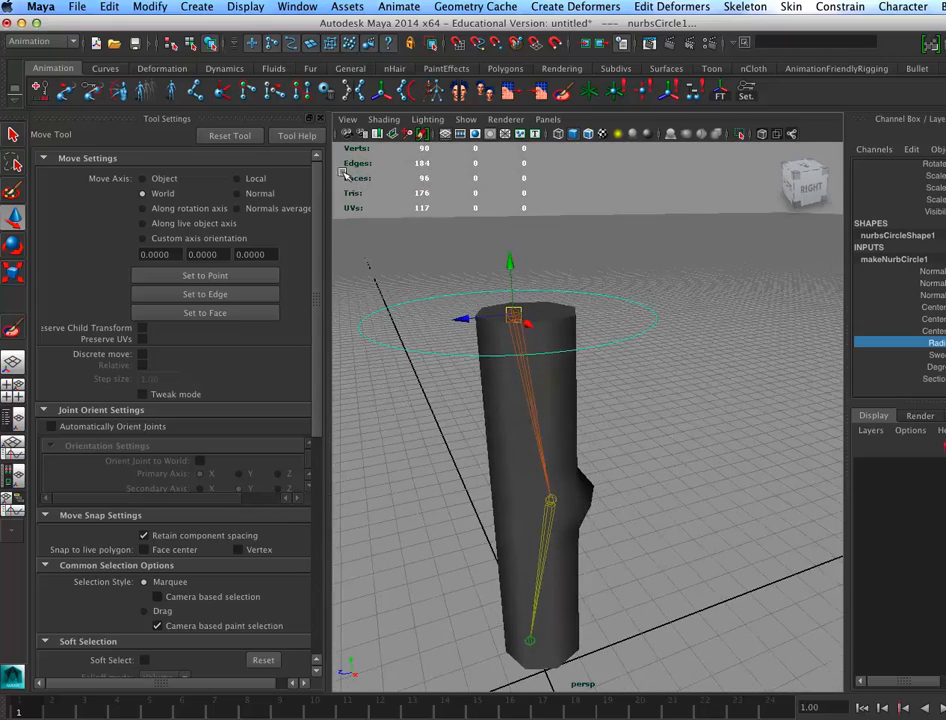
left_click(318, 118)
middle_click_drag(528, 430, 606, 460, "alt")
left_click_drag(606, 460, 568, 406, "alt")
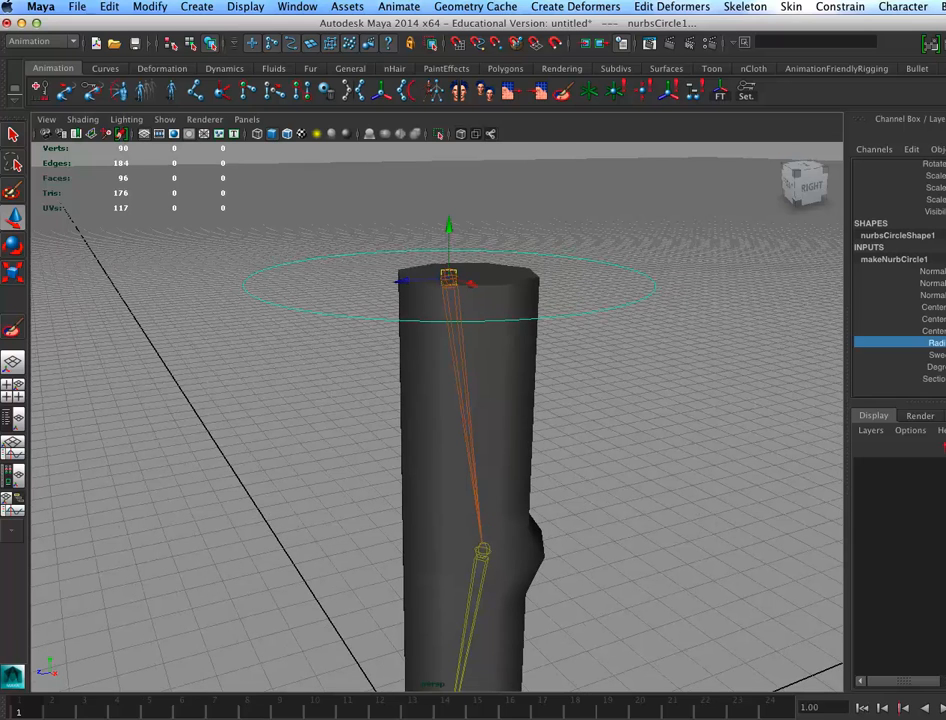
key("Return")
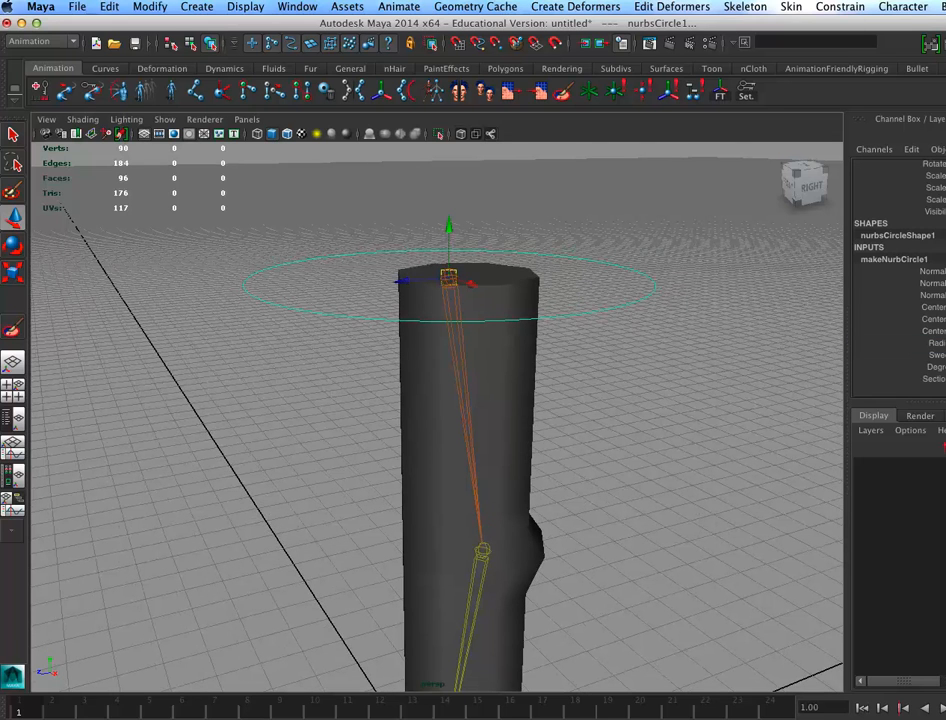
key("Return")
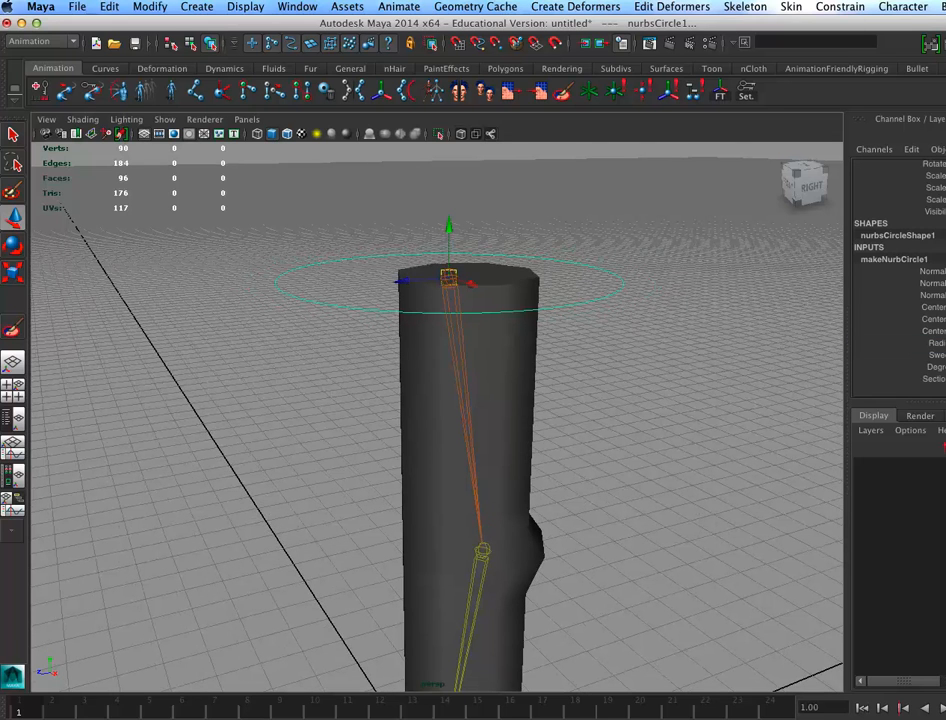
Rename the circle at the shoulder joint as Shoulder_L_Anim
scroll(623, 443, "up", 2)
scroll(900, 280, "up", 3)
left_click(909, 165)
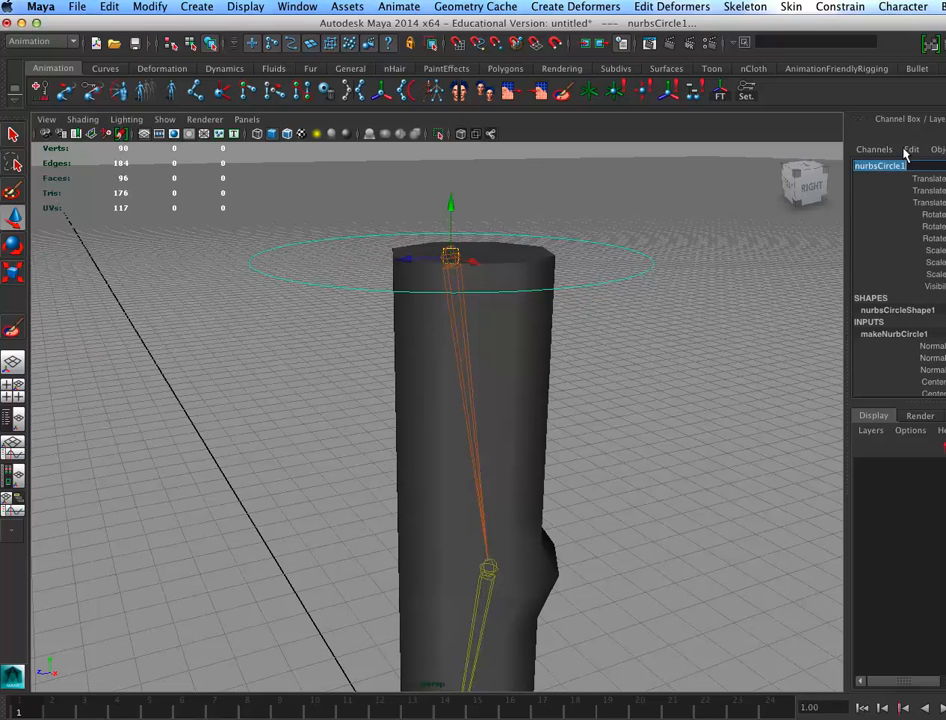
type("Shoulder_L_Anim")
key("Return")
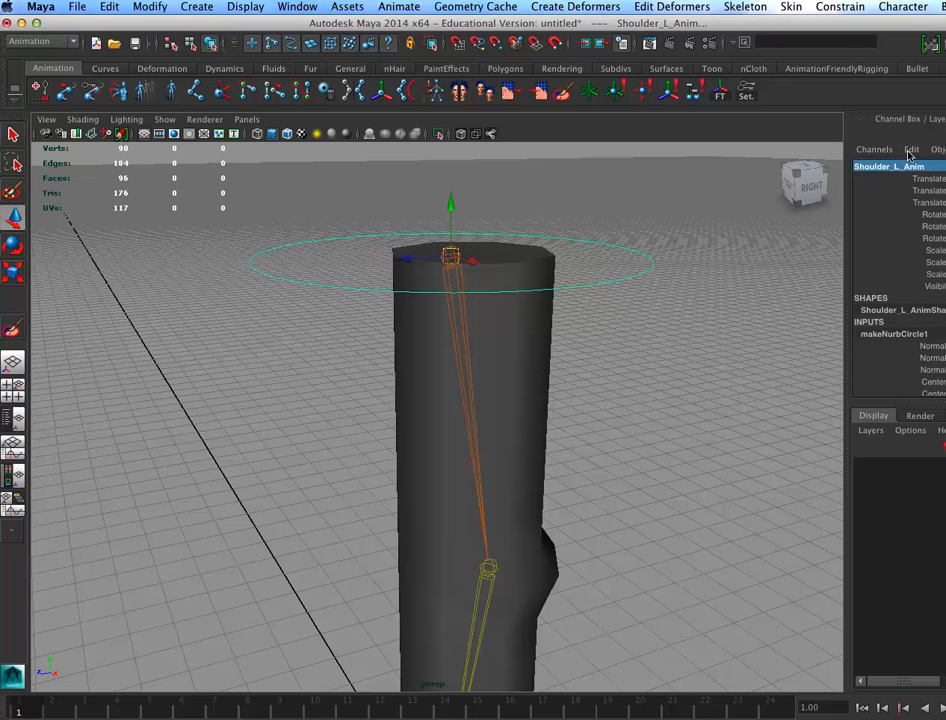
Delete the construction history of Shoulder_L_Anim and freeze its transformations
left_click_drag(831, 22, 802, 22)
scroll(884, 280, "down", 3)
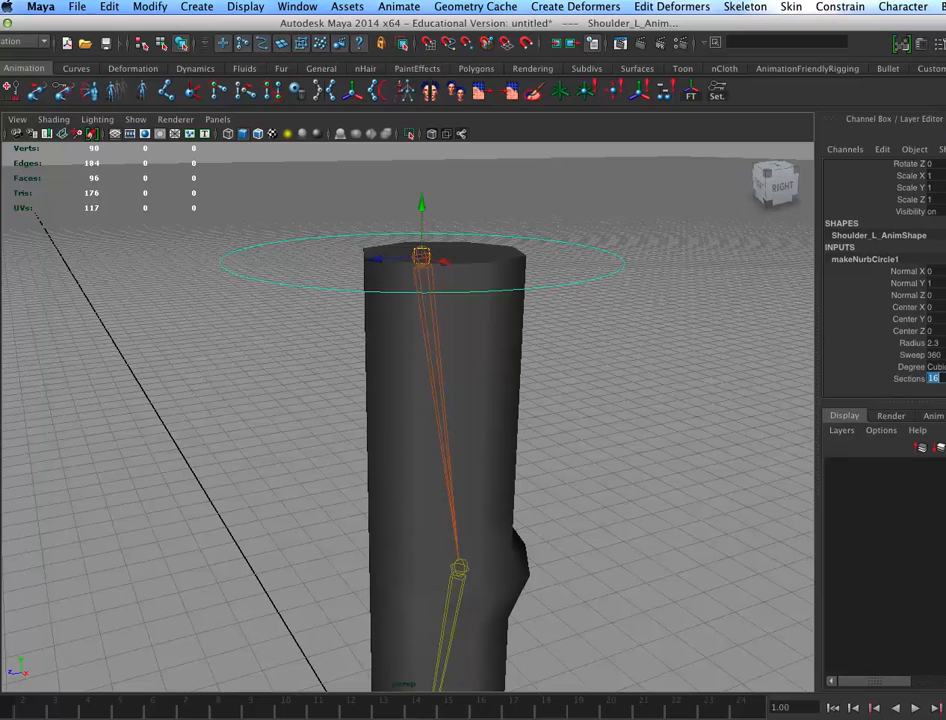
scroll(888, 200, "up", 3)
key("e")
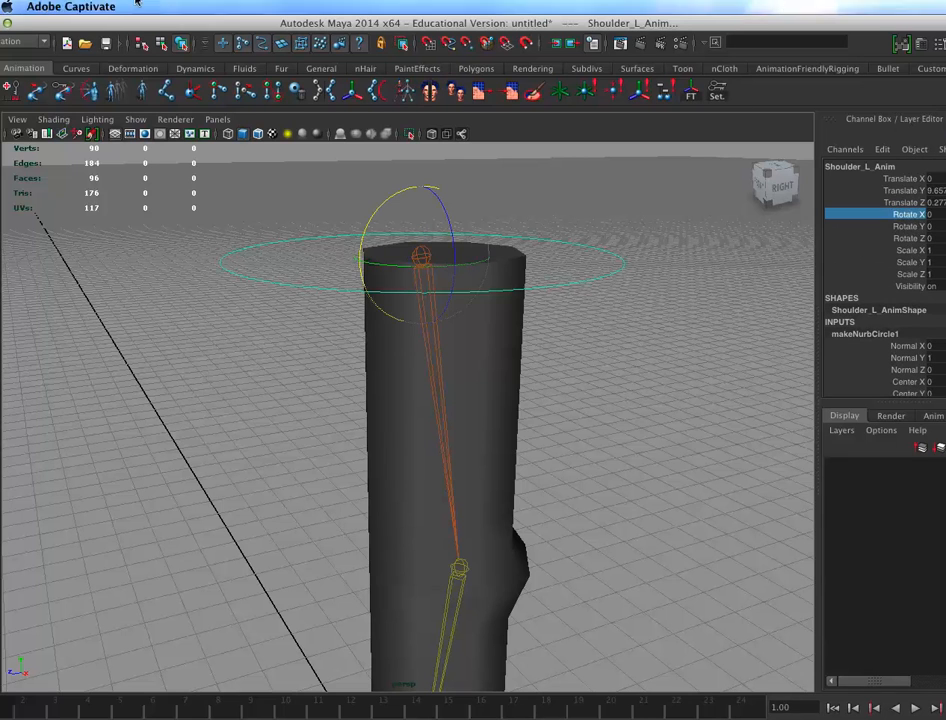
left_click(150, 7)
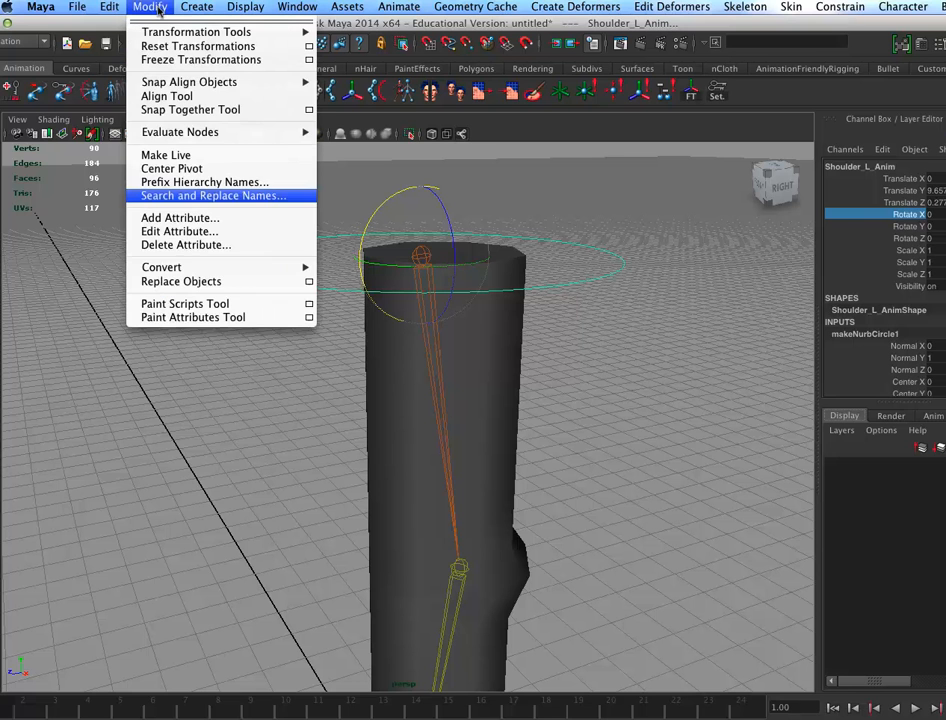
mouse_move(112, 6)
mouse_move(135, 181)
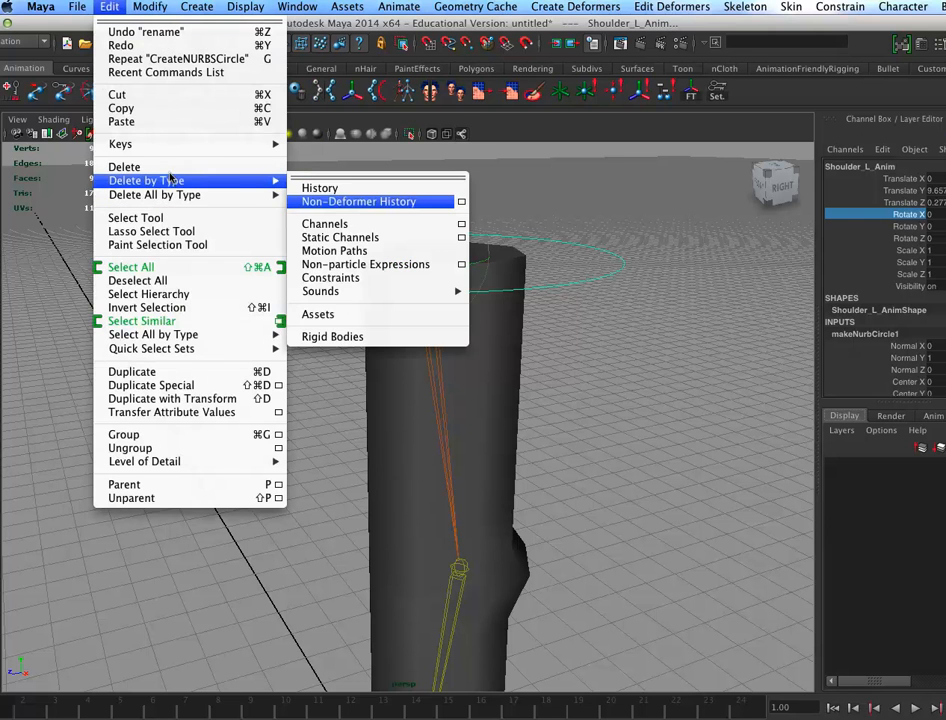
left_click(322, 188)
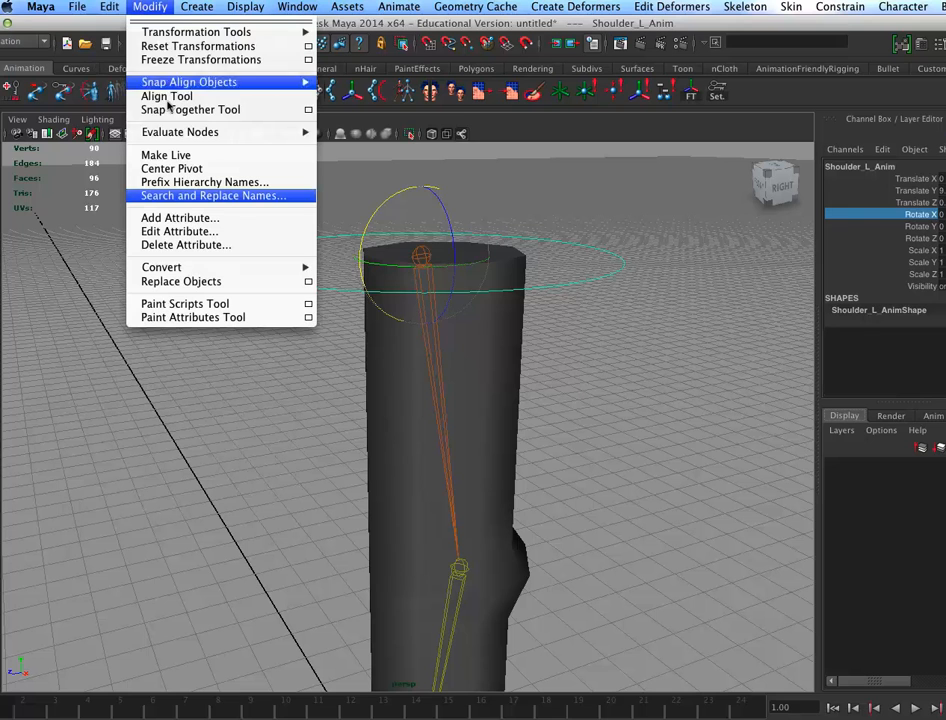
left_click(177, 54)
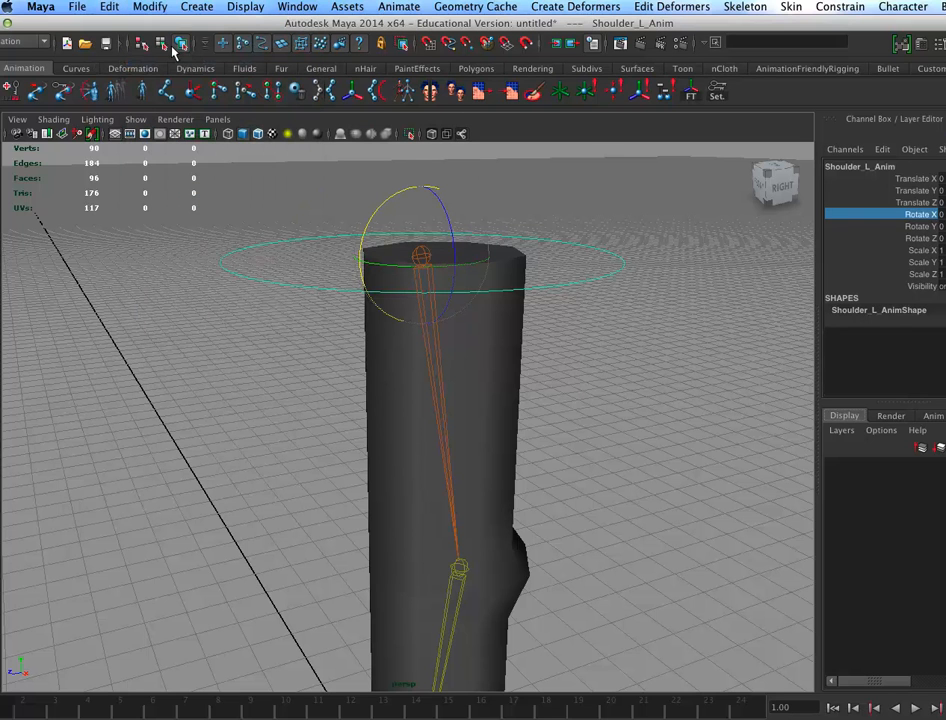
Try moving Shoulder_L_Anim down the arm and undo the moves to return it to the shoulder
left_click_drag(721, 27, 682, 28)
right_click_drag(554, 443, 486, 408, "alt")
middle_click_drag(560, 407, 563, 407, "alt")
left_click_drag(563, 407, 528, 381, "alt")
key("w")
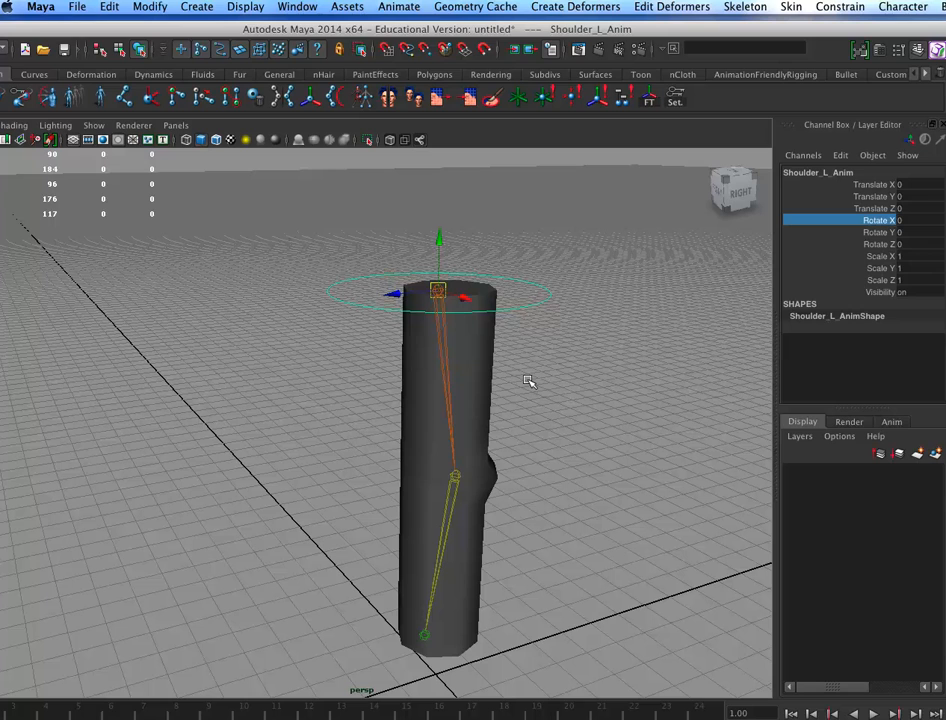
left_click_drag(428, 274, 469, 364)
key("super+z")
left_click_drag(434, 278, 436, 349)
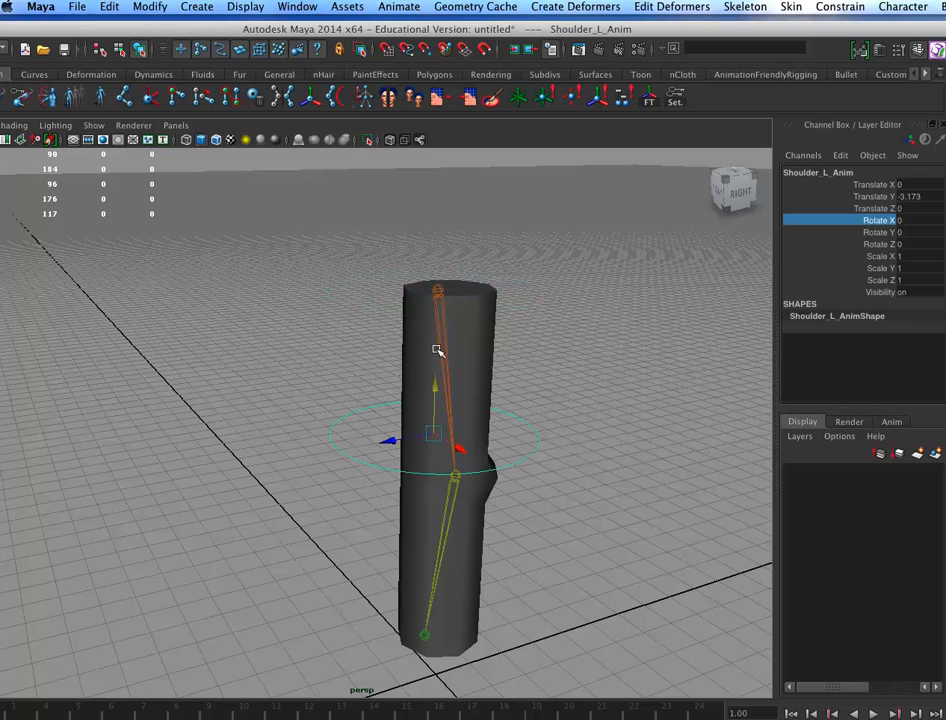
middle_click_drag(436, 349, 403, 368, "alt")
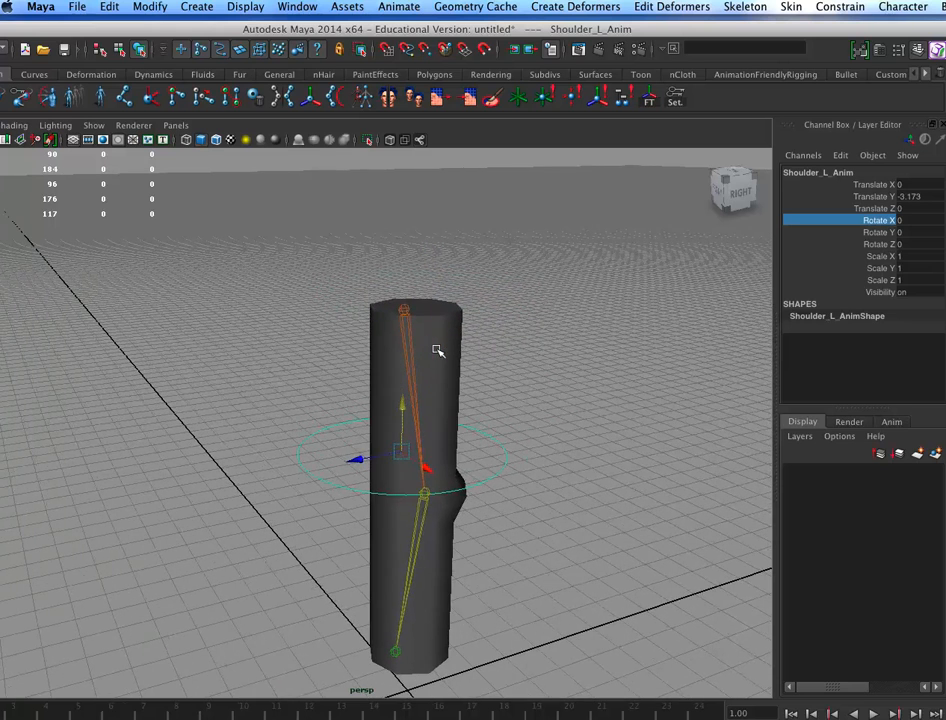
key("super+z")
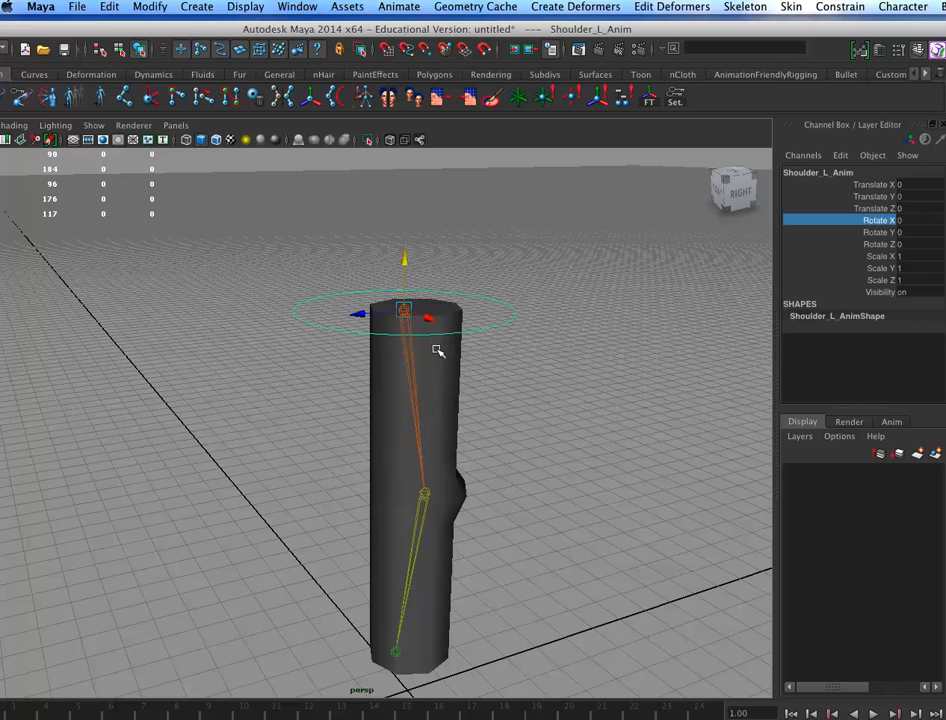
Duplicate Shoulder_L_Anim and move the copy down about 4.5 units, close to the elbow's height
key("super+d")
left_click_drag(401, 258, 440, 408)
scroll(466, 559, "up", 5)
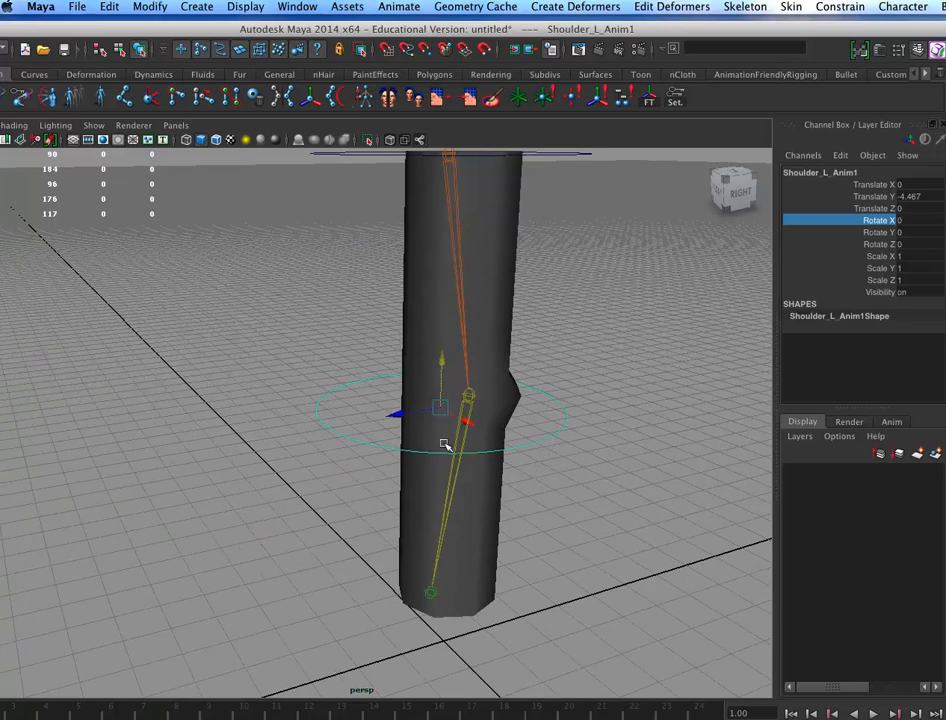
Rename the duplicated circle as Wrist_L_Anim
double_click(820, 172)
left_click(816, 172)
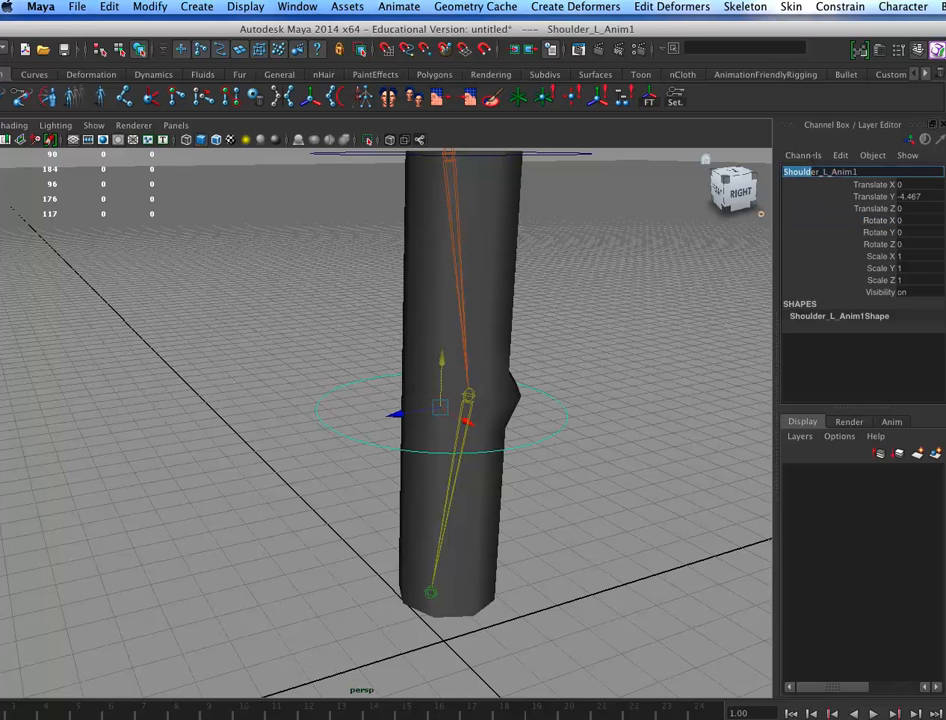
left_click_drag(818, 172, 793, 172)
type("Wrist")
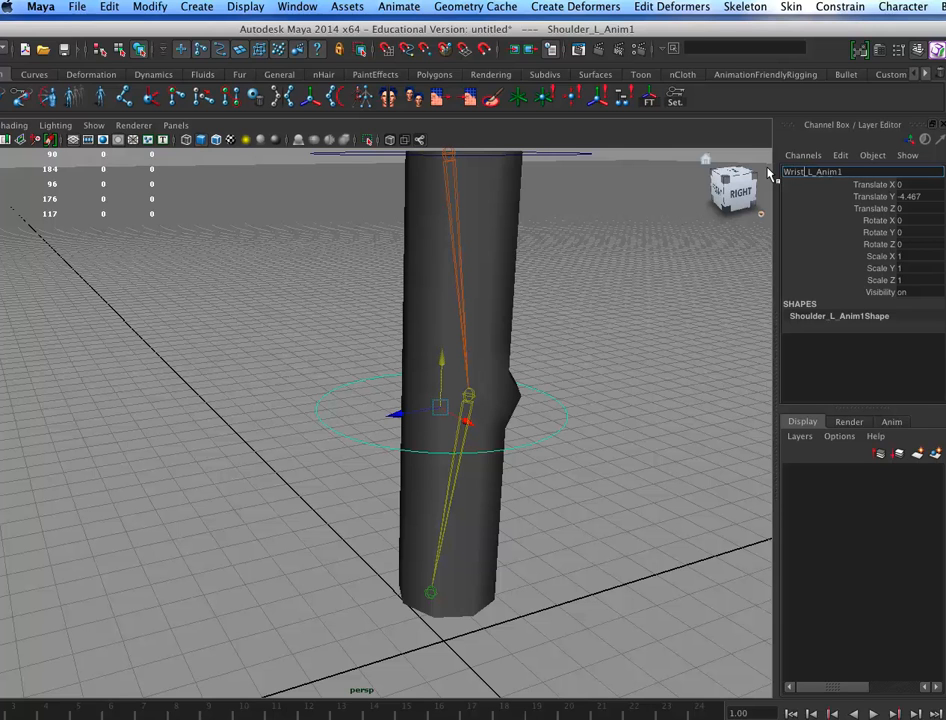
key("BackSpace")
key("Return")
Move Wrist_L_Anim down the arm and snap its center onto the wrist joint
right_click_drag(551, 528, 513, 517, "alt")
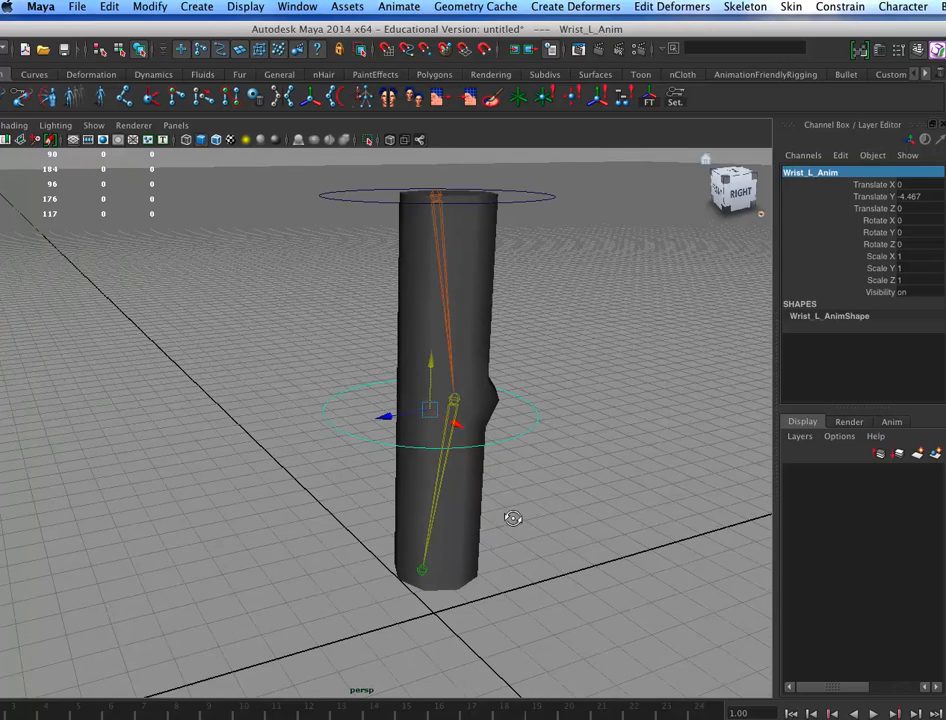
left_click_drag(513, 517, 500, 475, "alt")
left_click_drag(426, 408, 415, 564)
left_click(422, 537)
left_click(522, 569)
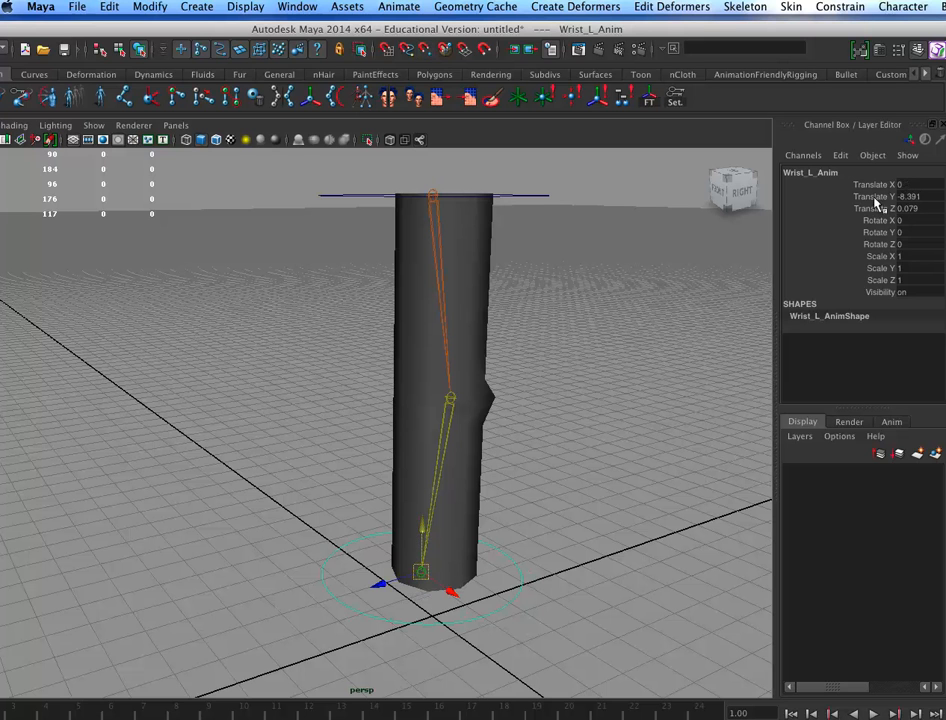
Select all control vertices of Wrist_L_Anim in component mode and rotate them so the ring stands upright
left_click_drag(573, 457, 627, 454, "alt")
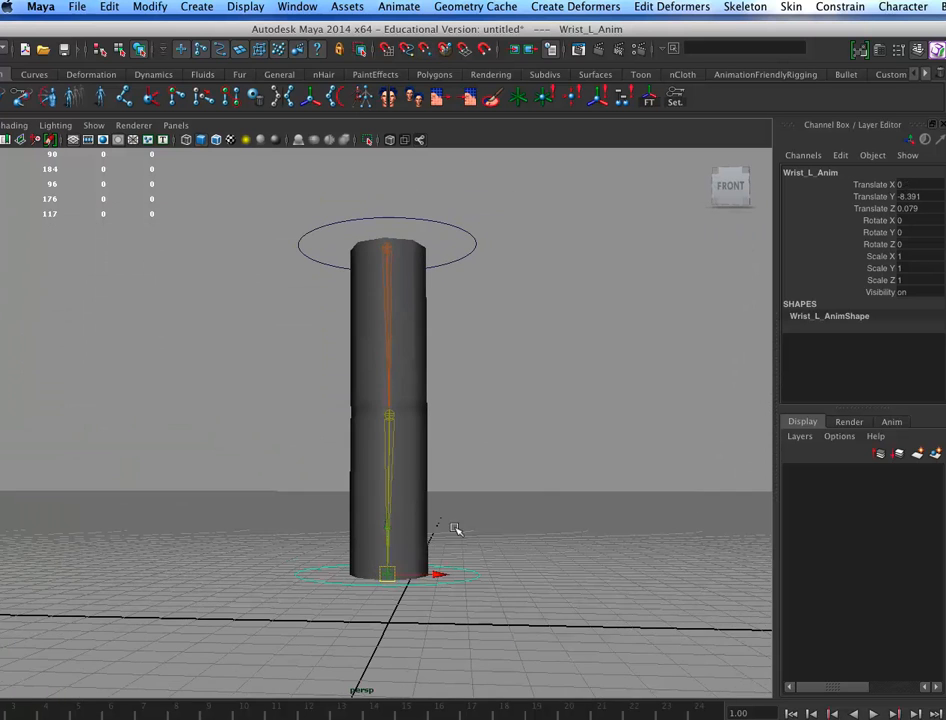
left_click(455, 529)
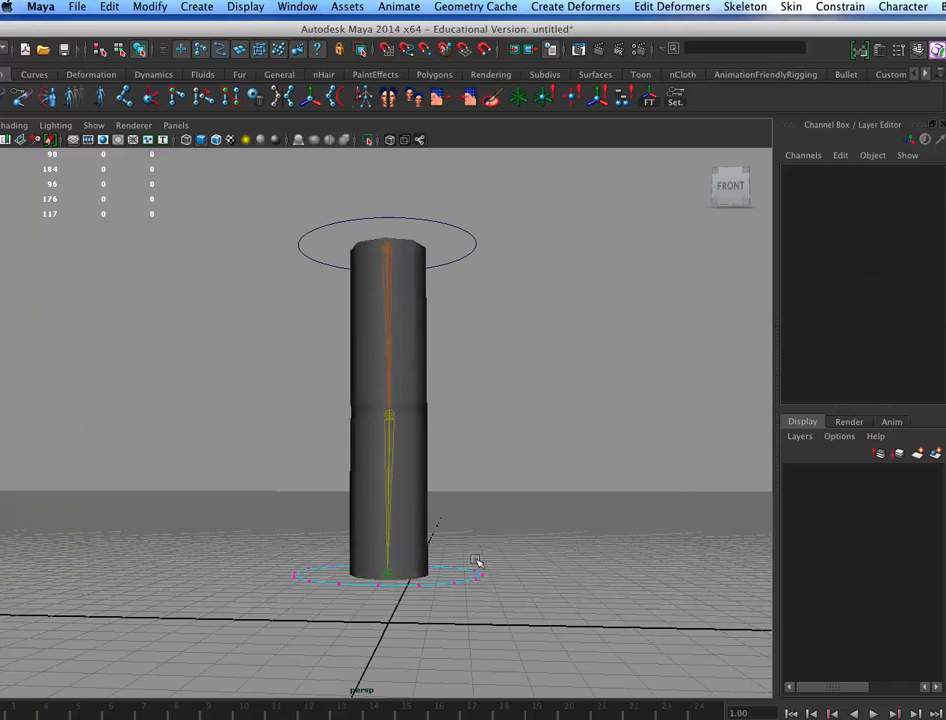
left_click(119, 49)
left_click(179, 47)
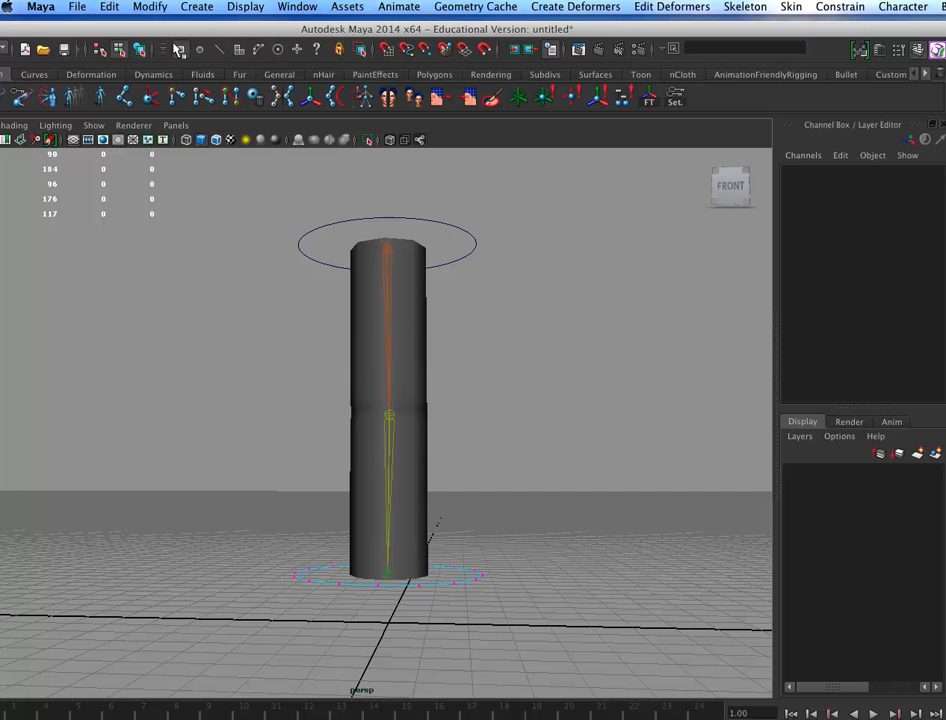
left_click_drag(267, 521, 526, 599)
left_click_drag(560, 552, 510, 588, "alt")
key("e")
left_click_drag(442, 500, 374, 535)
Scale the selected wrist circle vertices down so the ring fits more closely around the wrist
key("r")
left_click_drag(508, 509, 537, 516, "alt")
left_click_drag(460, 230, 469, 300)
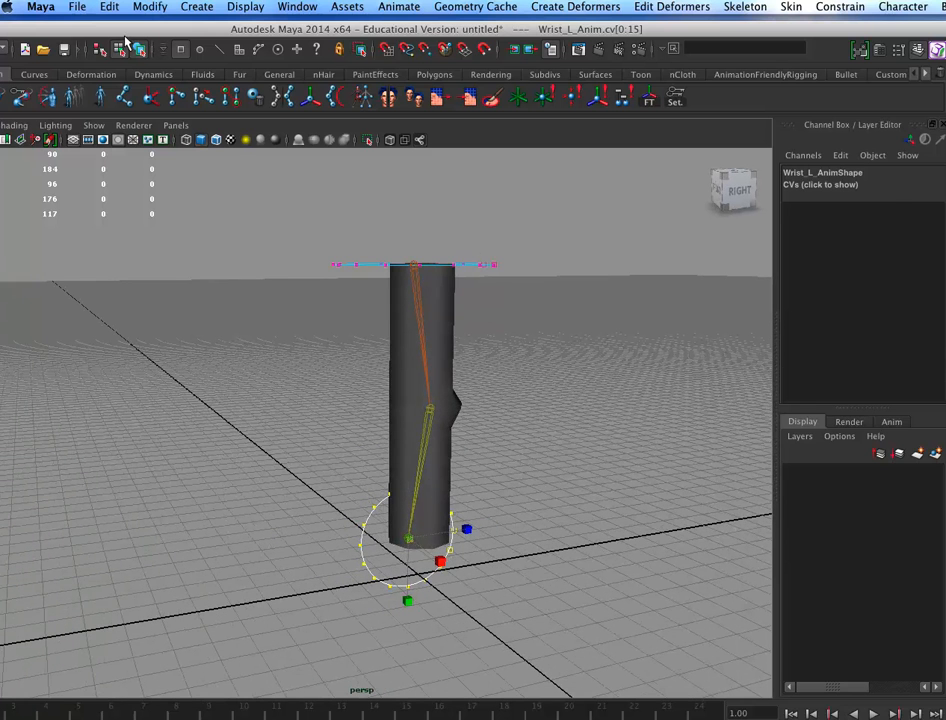
Return to object selection and freeze the transformations of Wrist_L_Anim
left_click(117, 48)
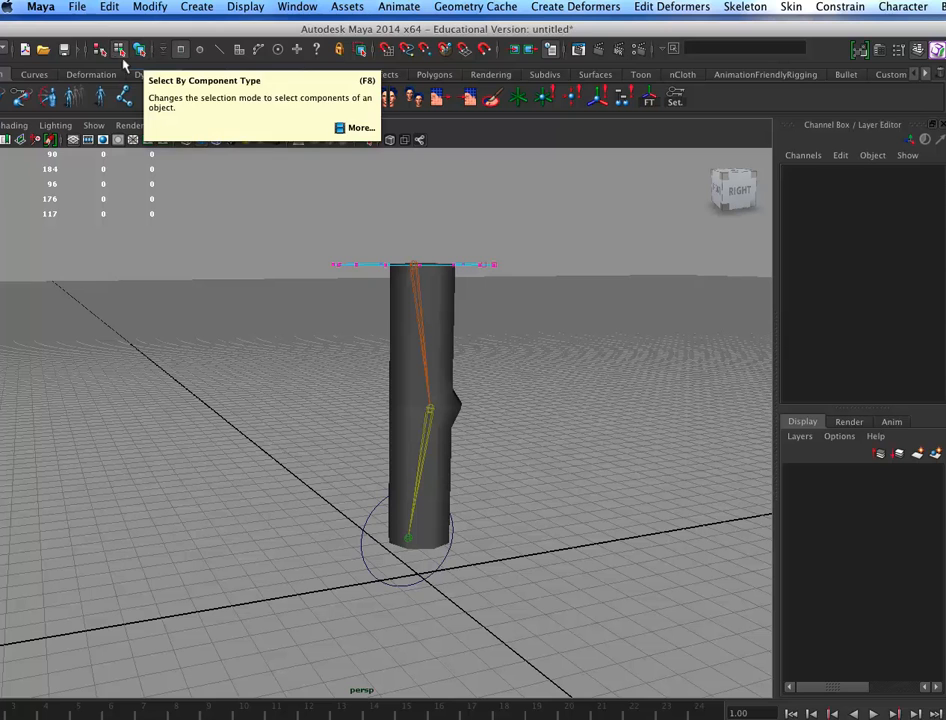
left_click(139, 47)
left_click(405, 558)
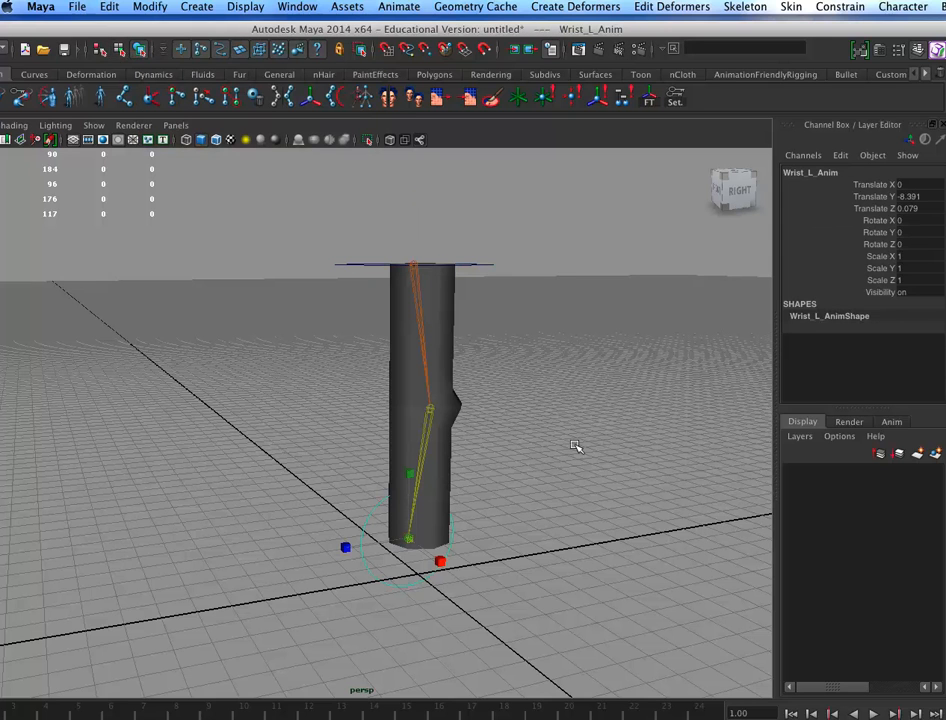
left_click_drag(211, 28, 277, 23)
left_click(150, 6)
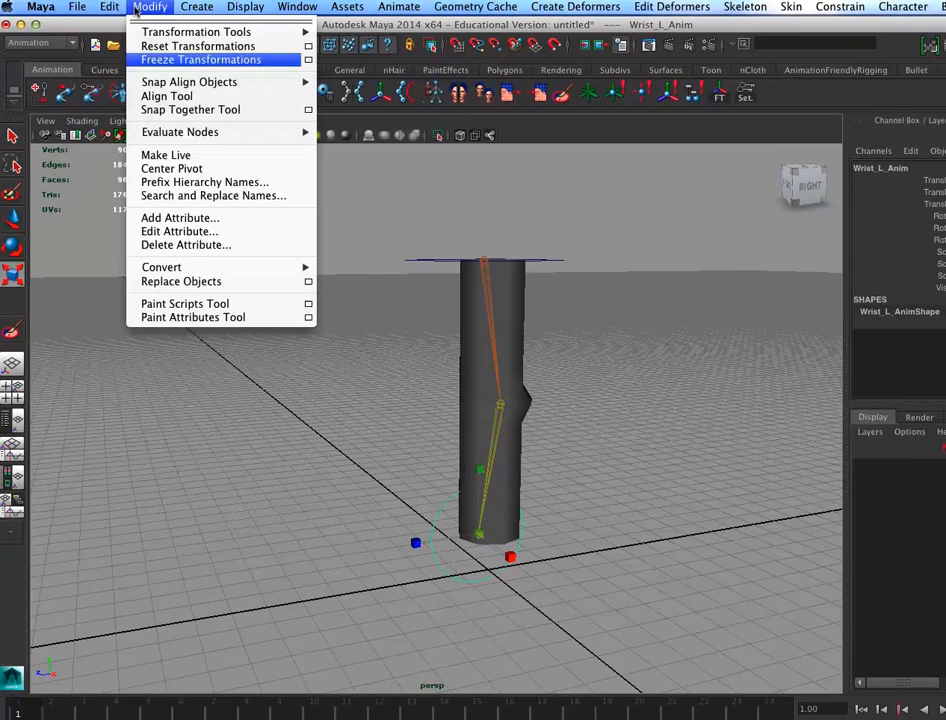
left_click(195, 59)
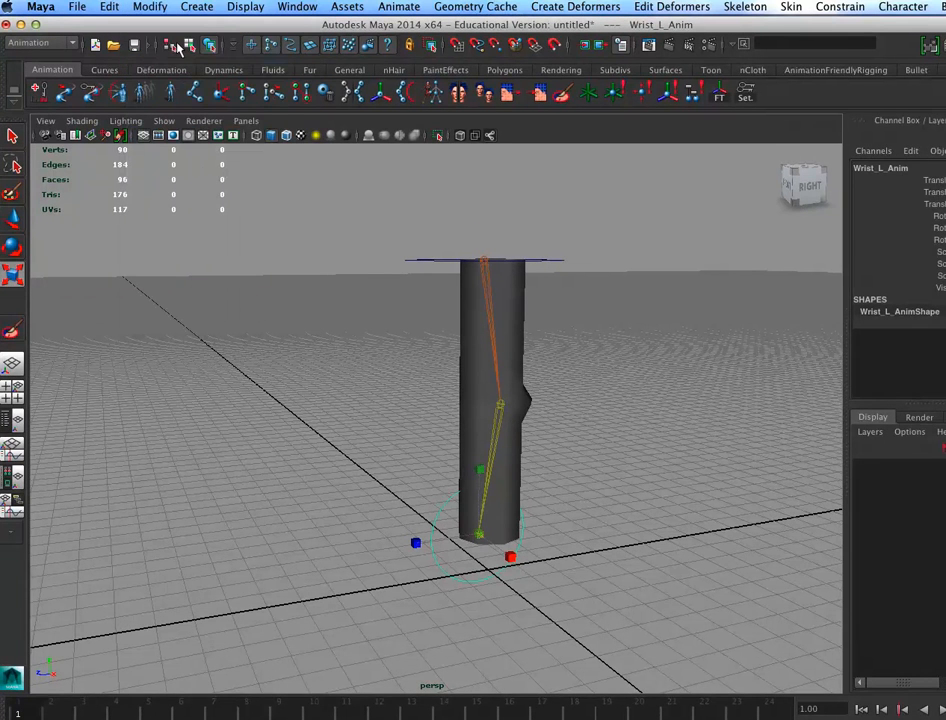
Duplicate Shoulder_L_Anim and move the copy to elbow height, out behind the arm
left_click(553, 264)
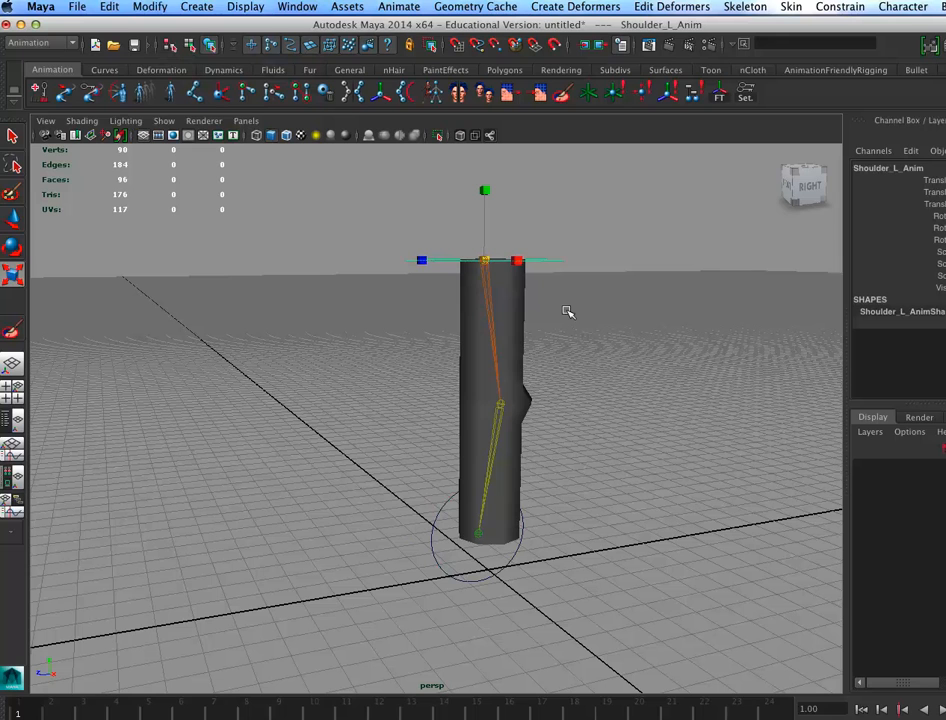
key("ctrl+d")
left_click_drag(485, 262, 547, 390)
left_click_drag(599, 451, 593, 481, "alt")
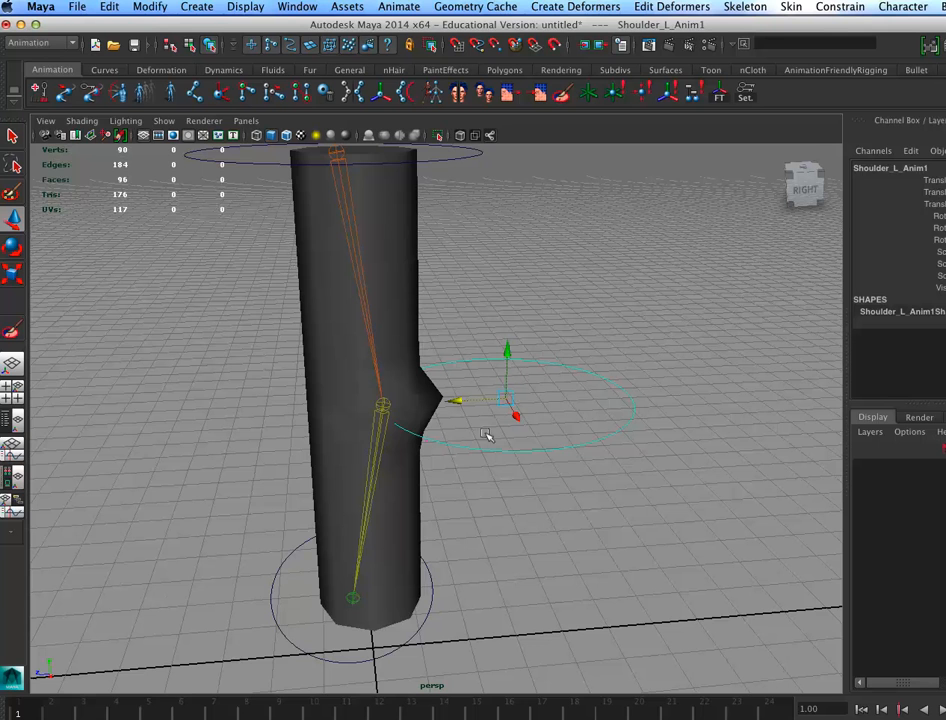
In component mode, select control vertices along both long sides of the elbow ring and scale them inward to pinch it
key("F8")
left_click_drag(620, 436, 622, 485, "alt")
left_click(625, 446)
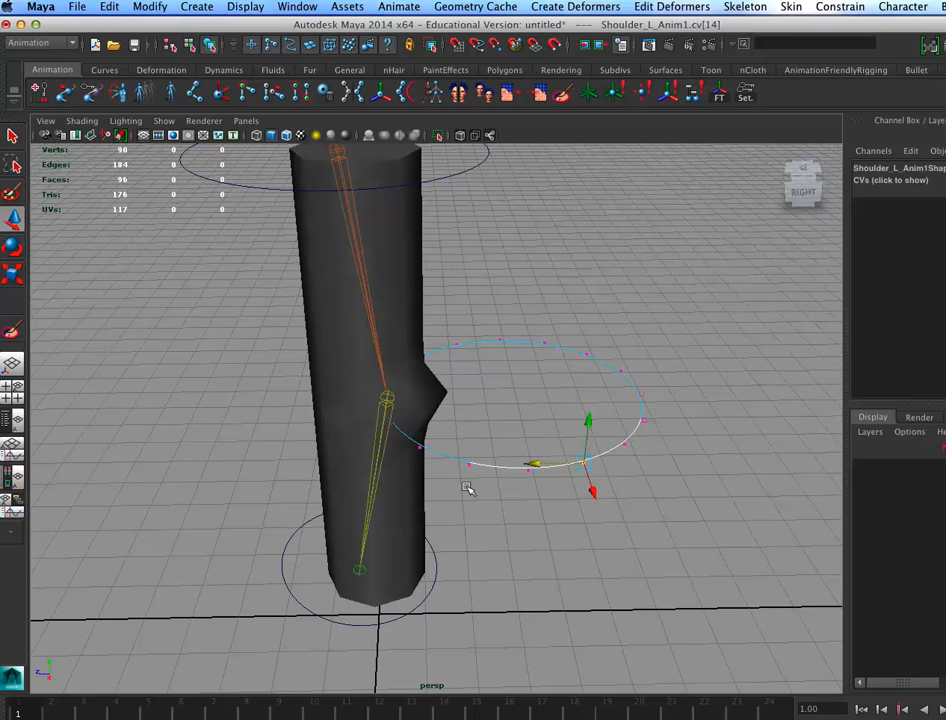
left_click(419, 445)
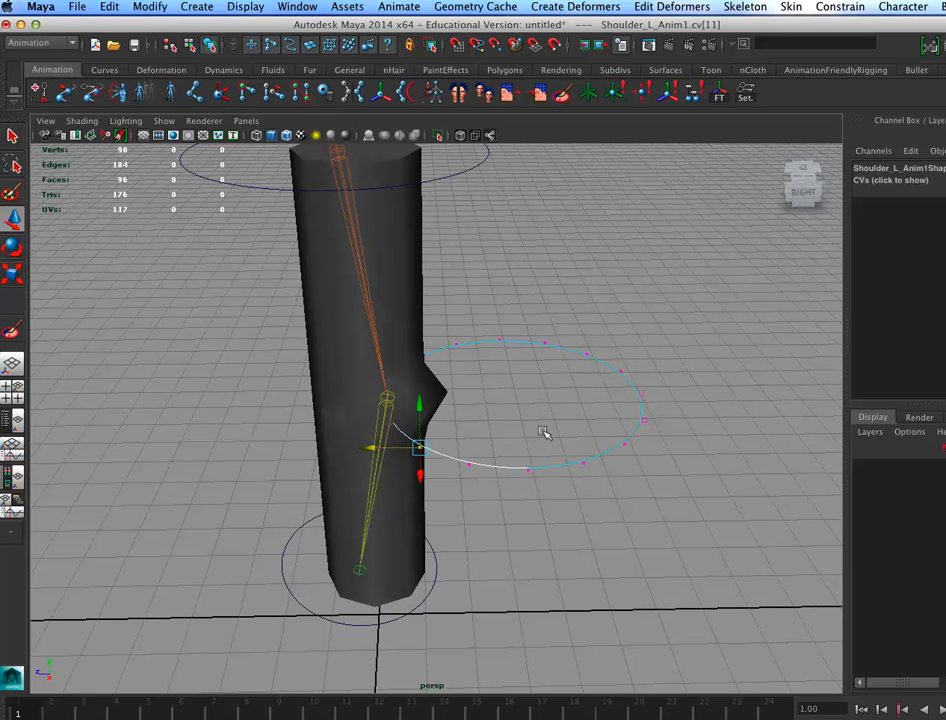
mouse_move(625, 422)
left_mouse_down("alt")
mouse_move(594, 436)
mouse_move(614, 420)
left_mouse_up("alt")
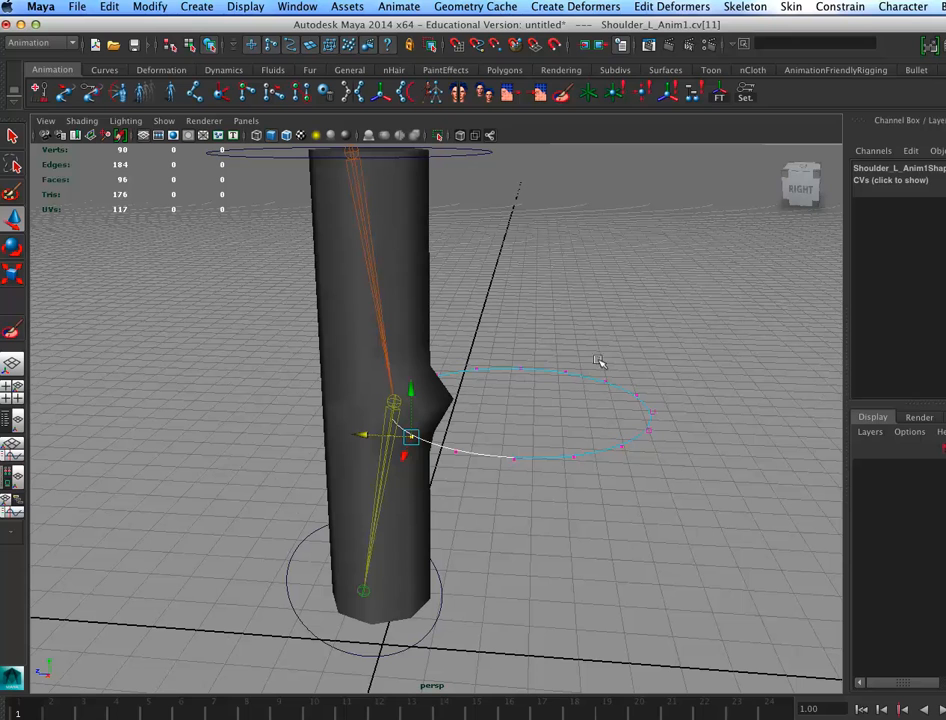
left_click_drag(548, 355, 585, 480)
left_click_drag(453, 346, 485, 404)
left_click_drag(453, 422, 460, 452)
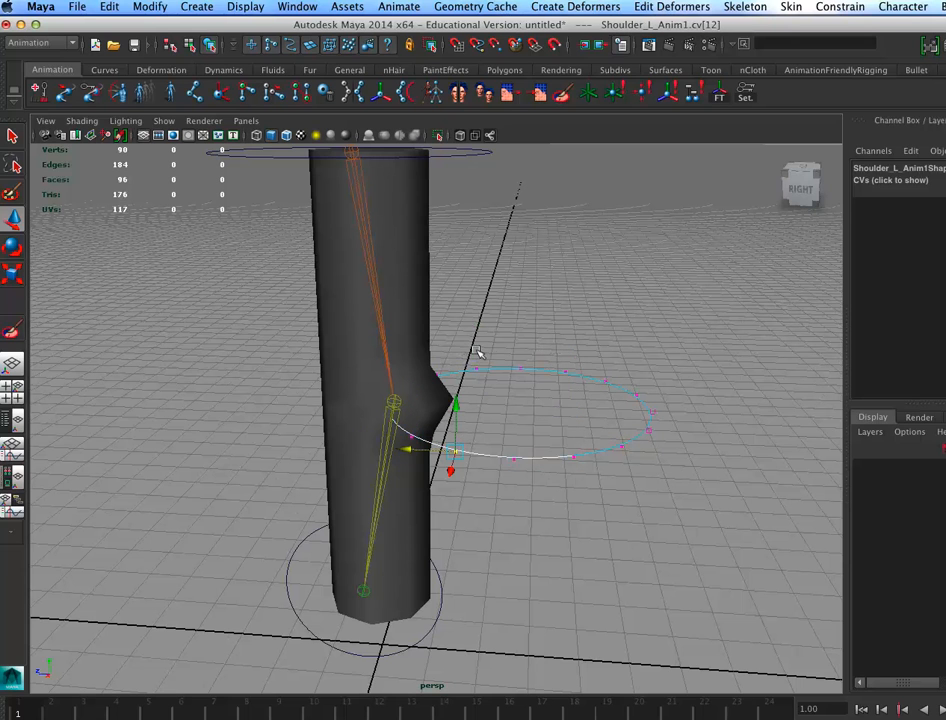
left_click_drag(457, 342, 492, 390, "shift")
left_click_drag(544, 346, 362, 412, "shift")
key("r")
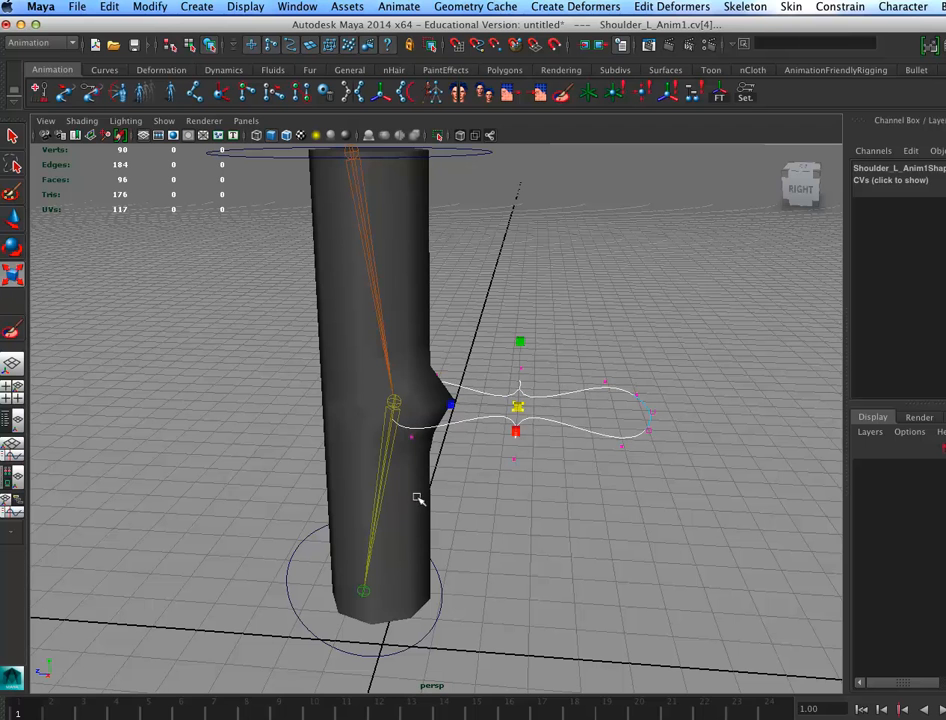
left_click(414, 521)
Return to object selection on the pinched elbow ring and rename it Elbow_L_Anim
left_click(623, 388)
left_click(893, 168)
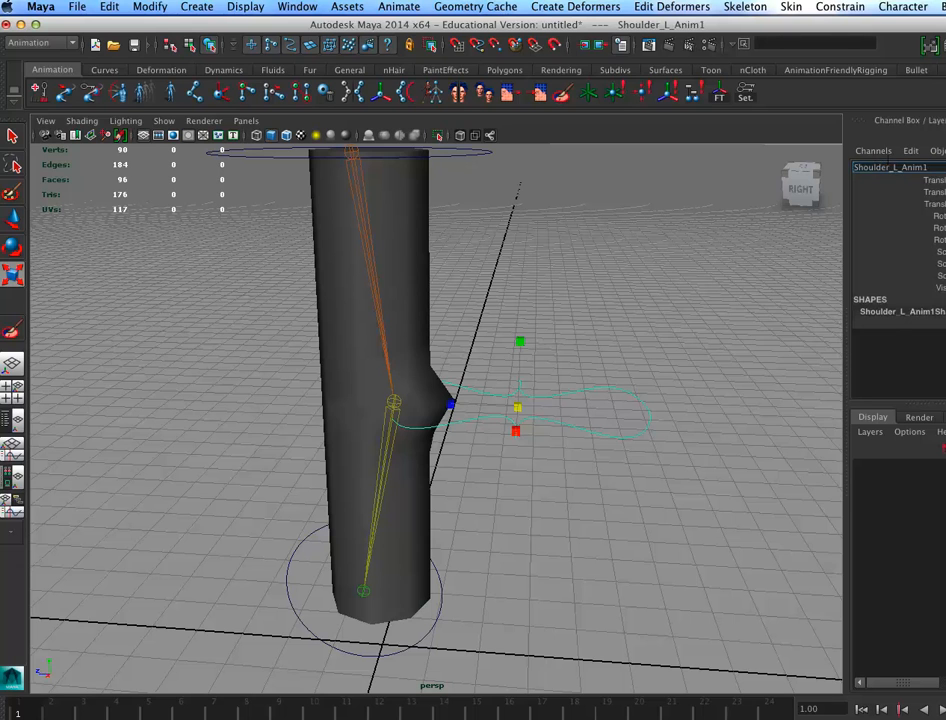
left_click_drag(888, 167, 806, 180)
key("BackSpace")
type("Elb")
key("BackSpace")
key("BackSpace")
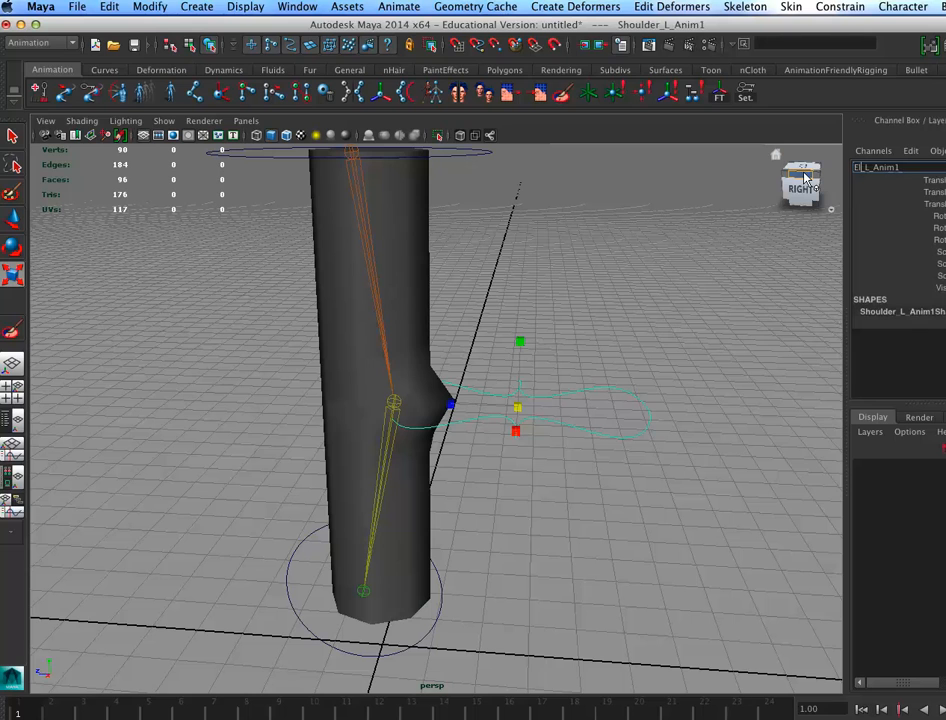
type("lbow")
key("Return")
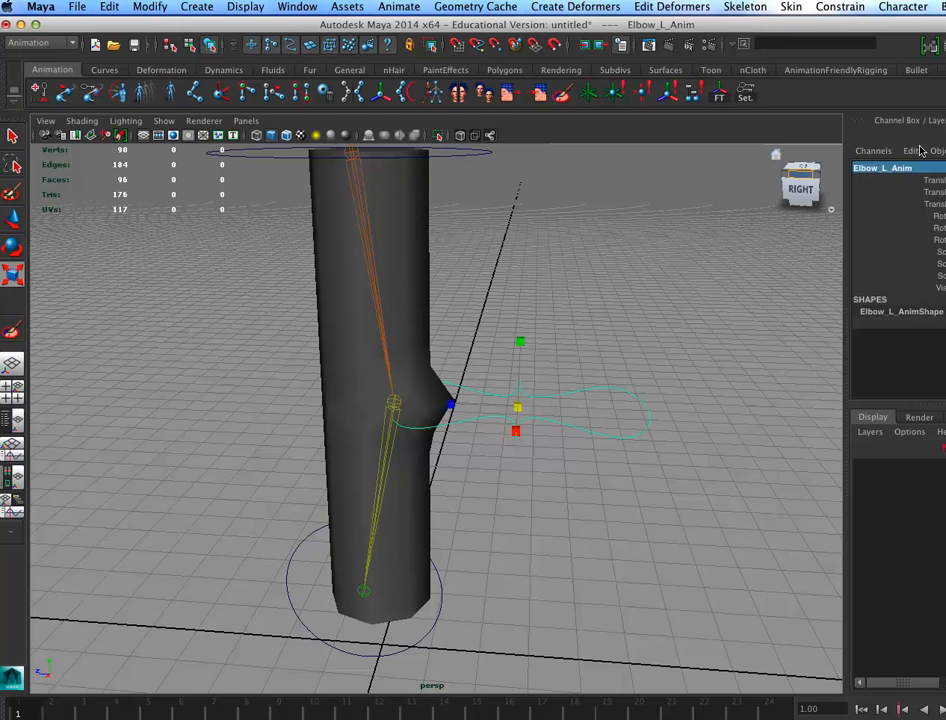
Parent Elbow_L_Anim under Shoulder_L_Anim
left_click_drag(665, 26, 624, 26)
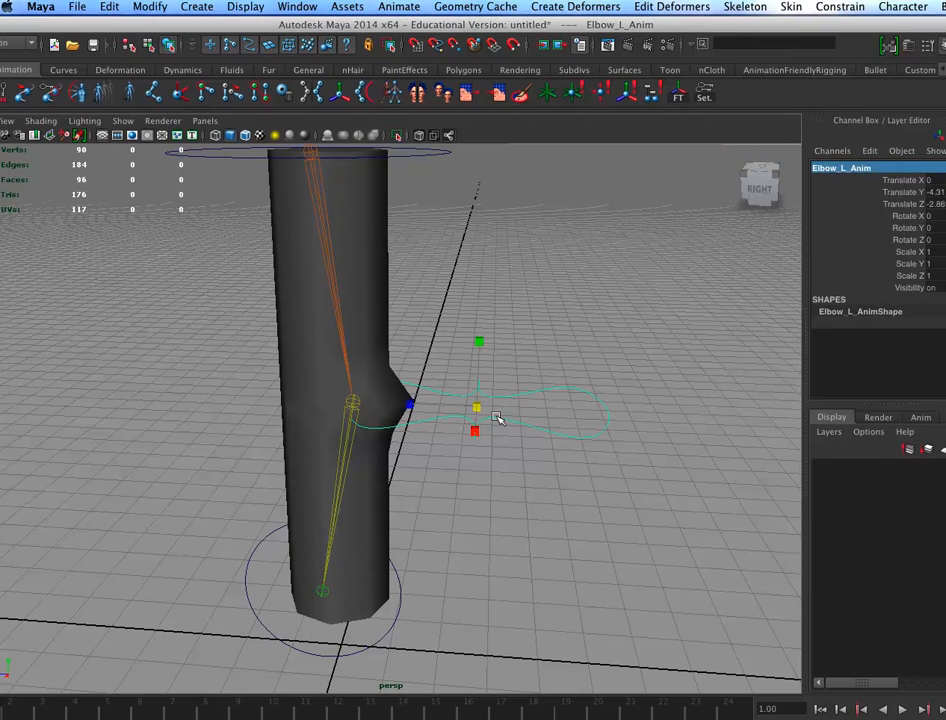
middle_click_drag(535, 320, 455, 355, "alt")
left_click_drag(798, 29, 742, 31)
middle_click_drag(465, 356, 594, 349, "alt")
left_click_drag(430, 177, 439, 228)
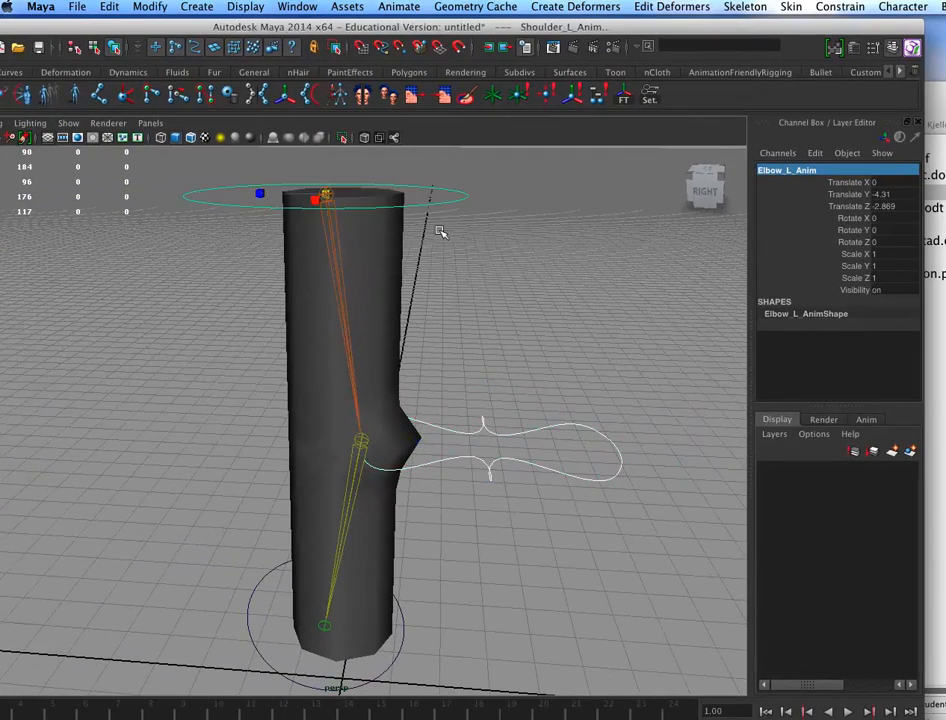
key("p")
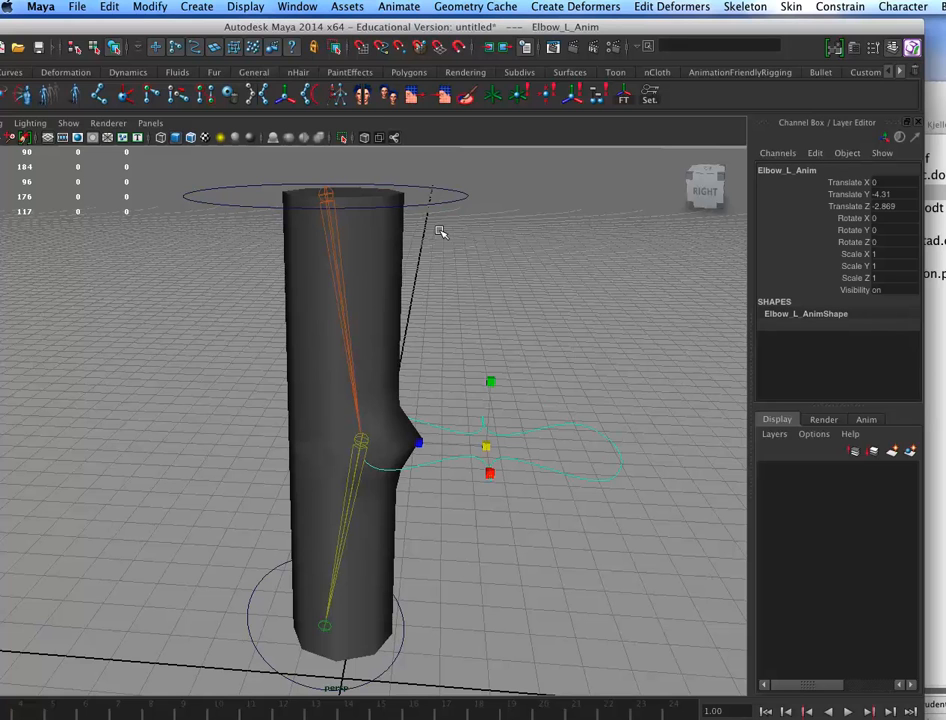
Freeze the transformations of Elbow_L_Anim and check the channel values of the shoulder control
left_click(150, 8)
left_click(192, 57)
left_click_drag(408, 163, 432, 232)
left_click(606, 435)
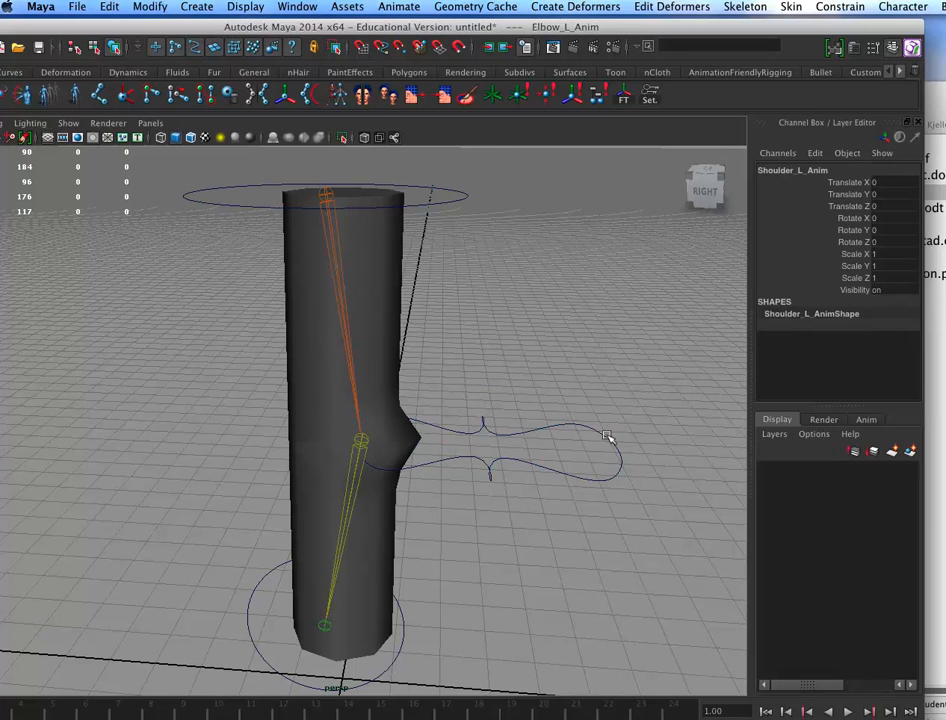
Rename the elbow control as Elbow_L_PV_Anim to mark it as the pole vector control
left_click(580, 462)
left_click(788, 170)
left_click(789, 170)
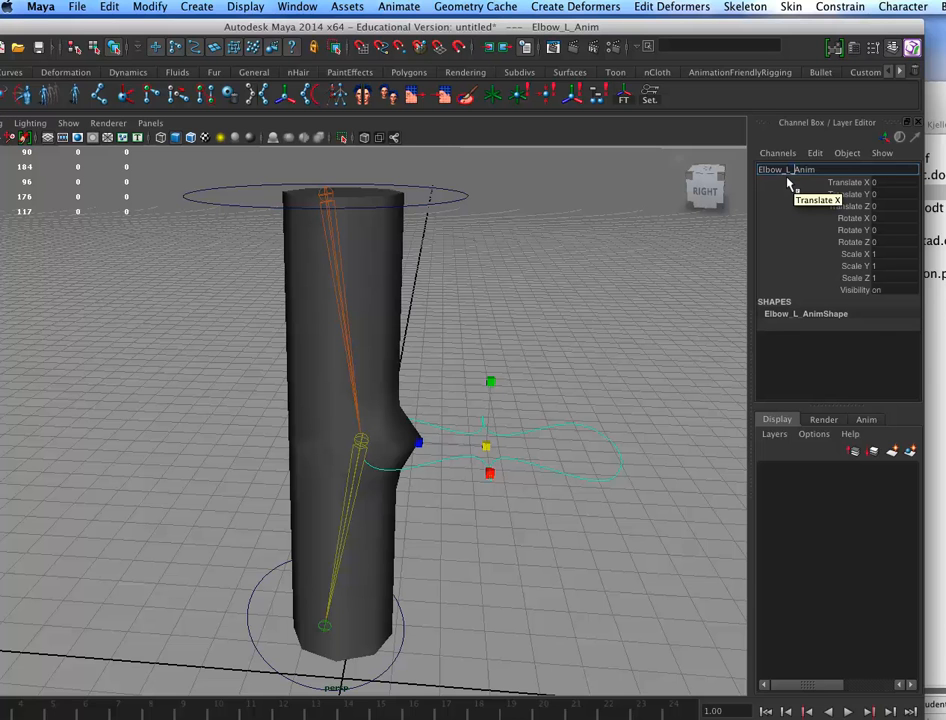
type("PV_")
key("Return")
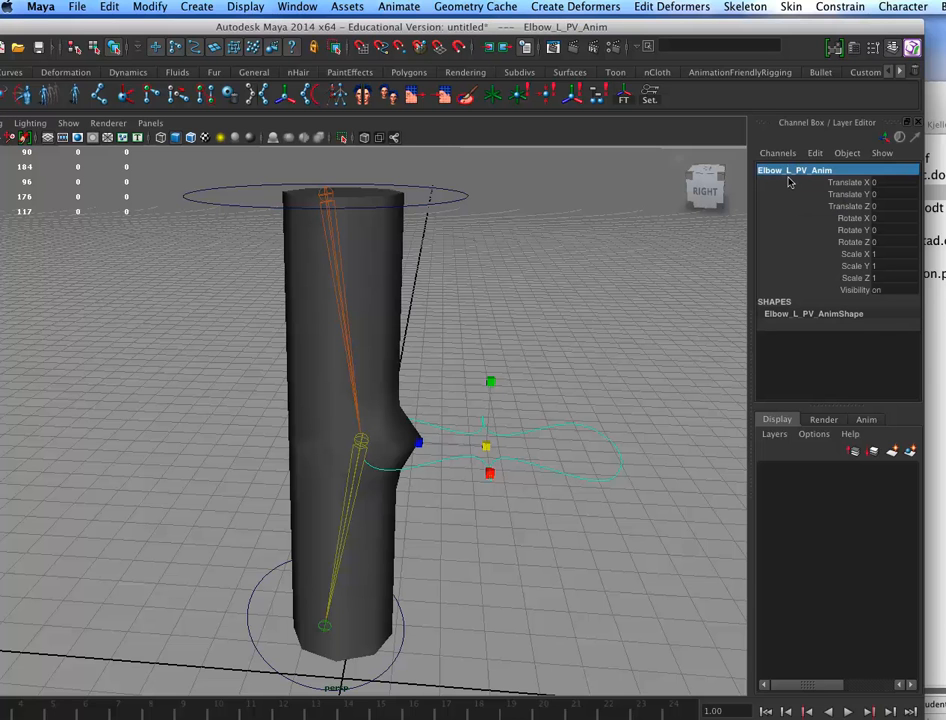
left_click_drag(455, 595, 509, 473, "alt")
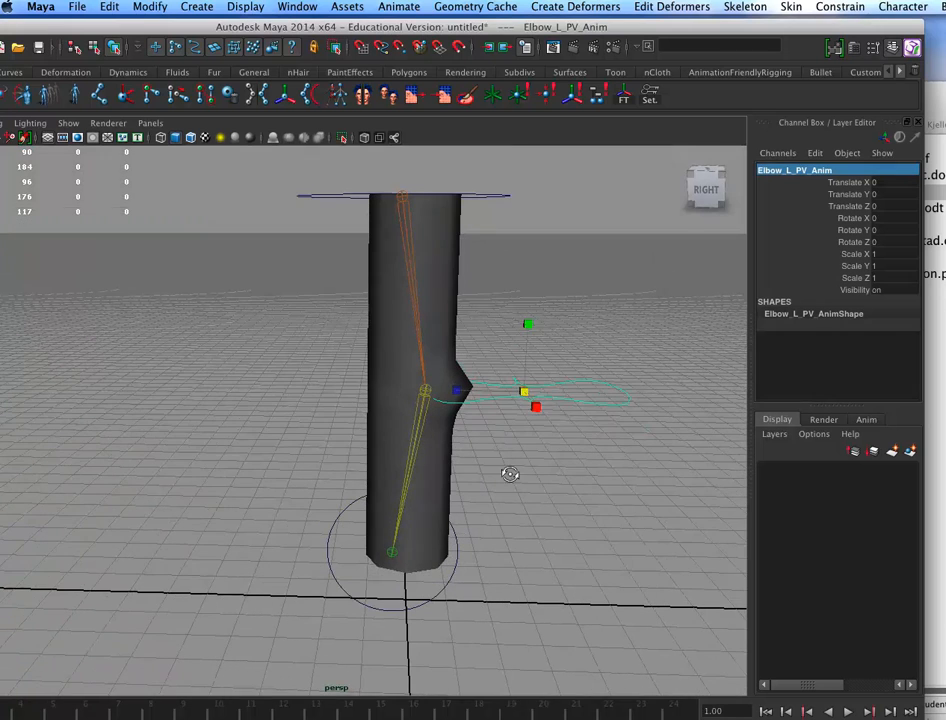
key("q")
left_click_drag(521, 524, 473, 545, "alt")
left_click(440, 585)
middle_click_drag(497, 553, 459, 591, "alt")
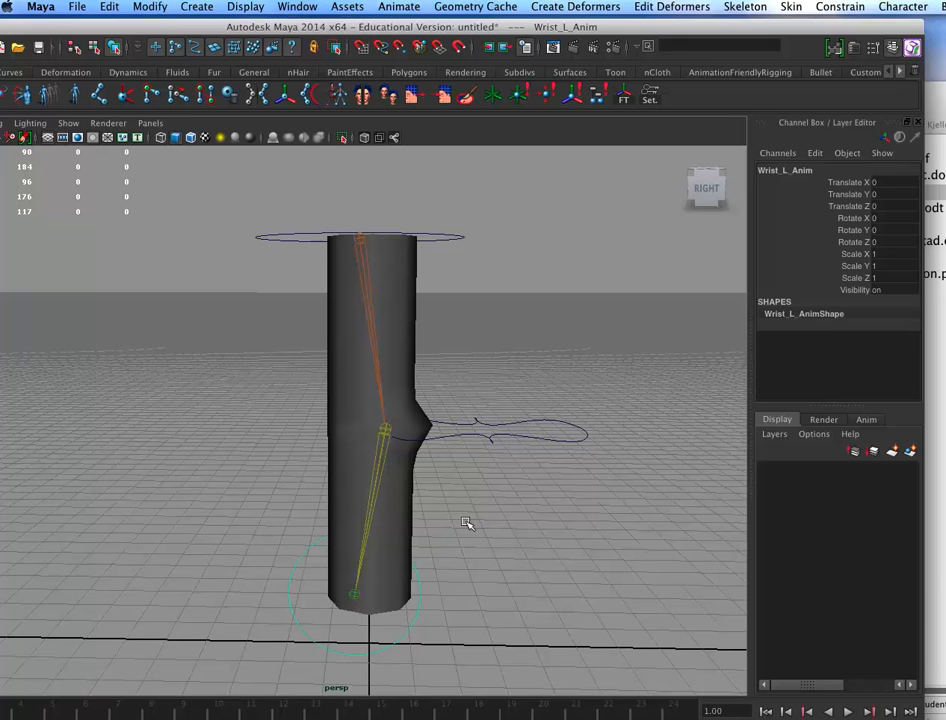
left_click(447, 334)
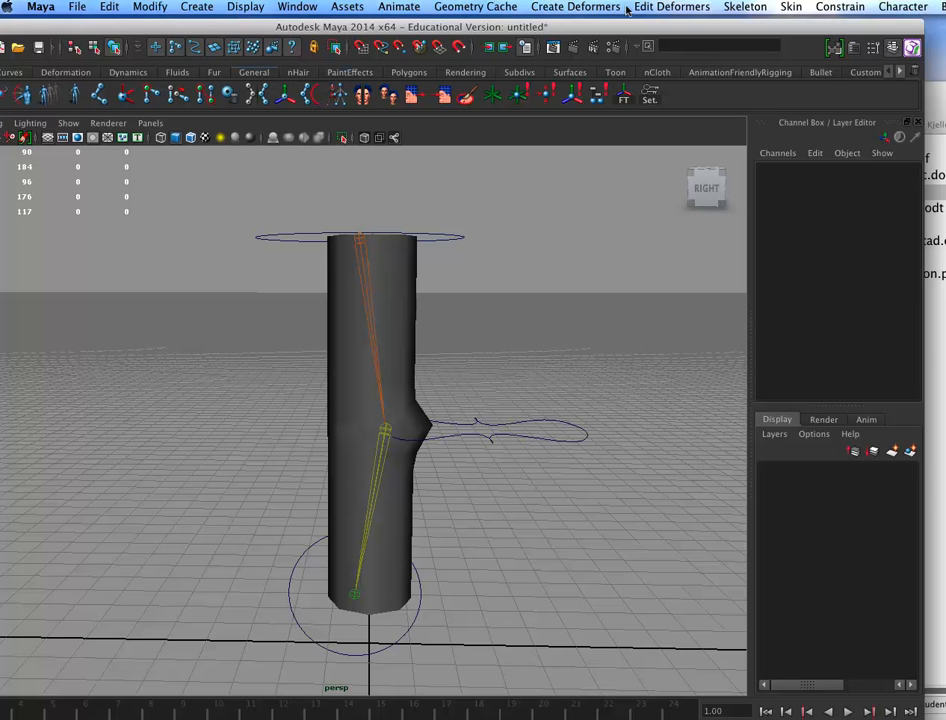
Create an IK handle with the Rotate-Plane Solver from the shoulder joint to the wrist joint
left_click(672, 7)
mouse_move(747, 5)
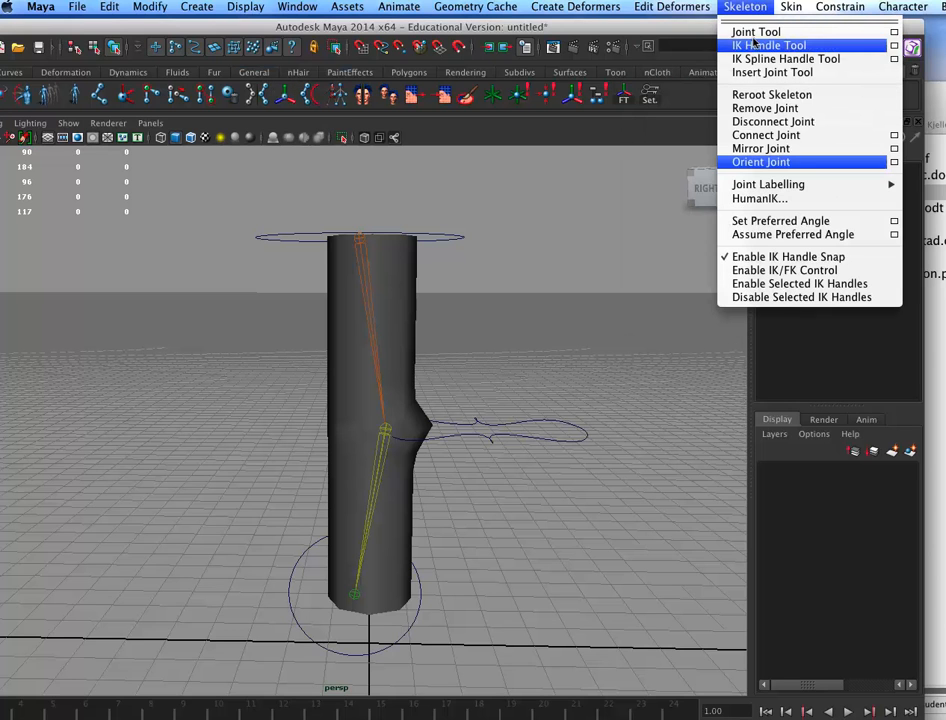
left_click(894, 45)
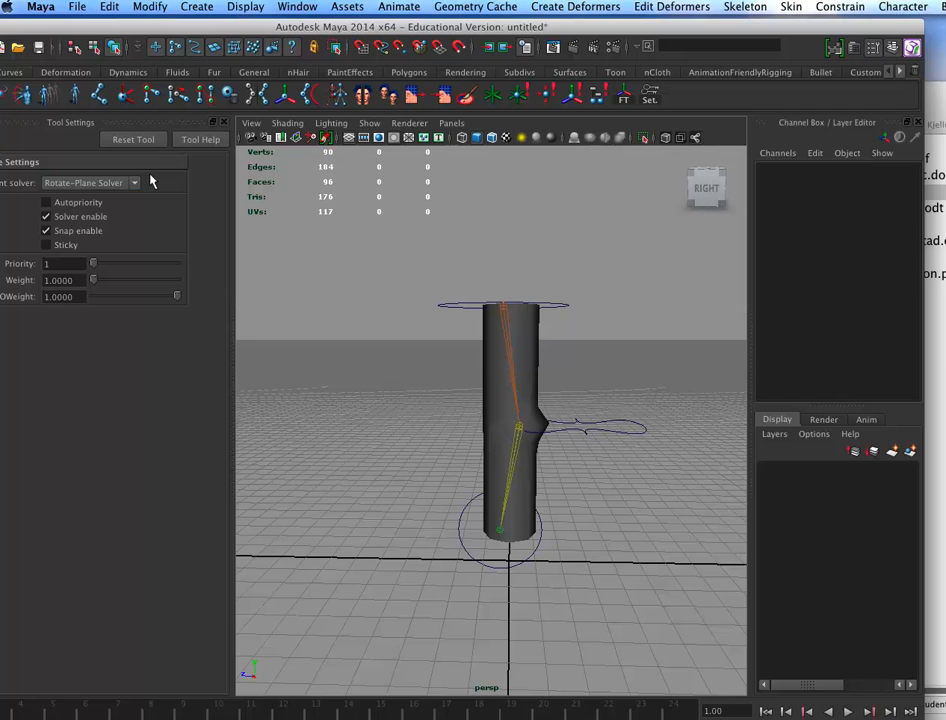
left_click_drag(603, 353, 606, 369, "alt")
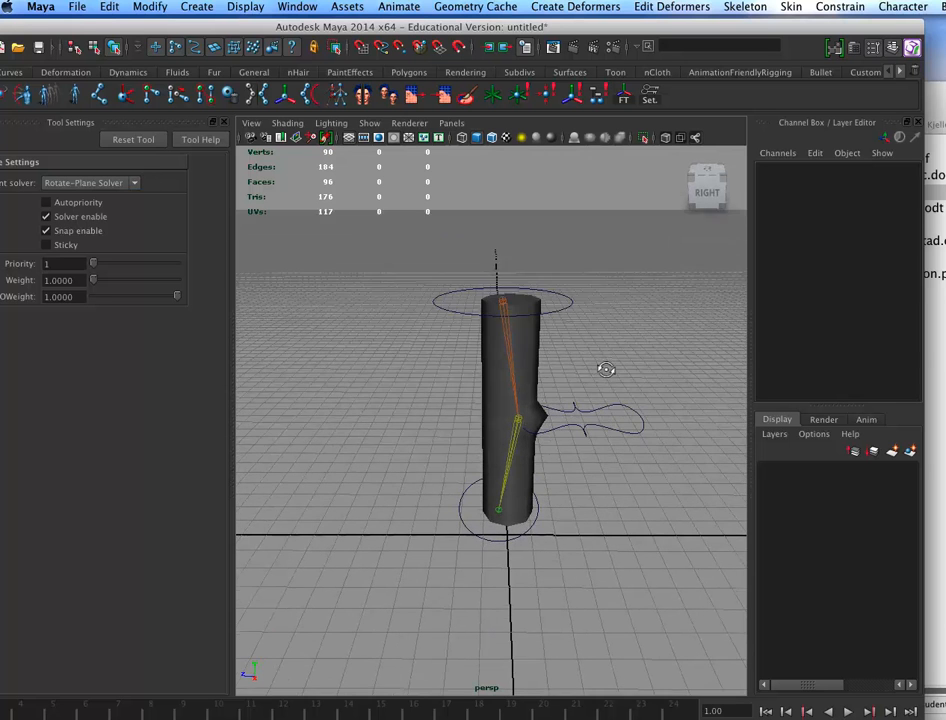
left_click(486, 299)
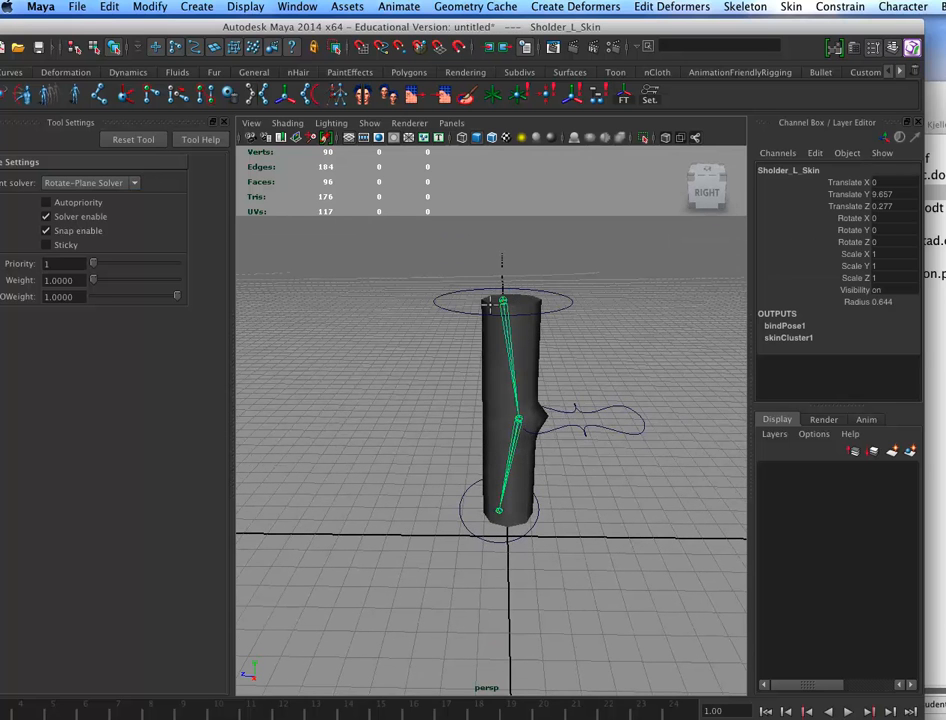
left_click(494, 510)
key("w")
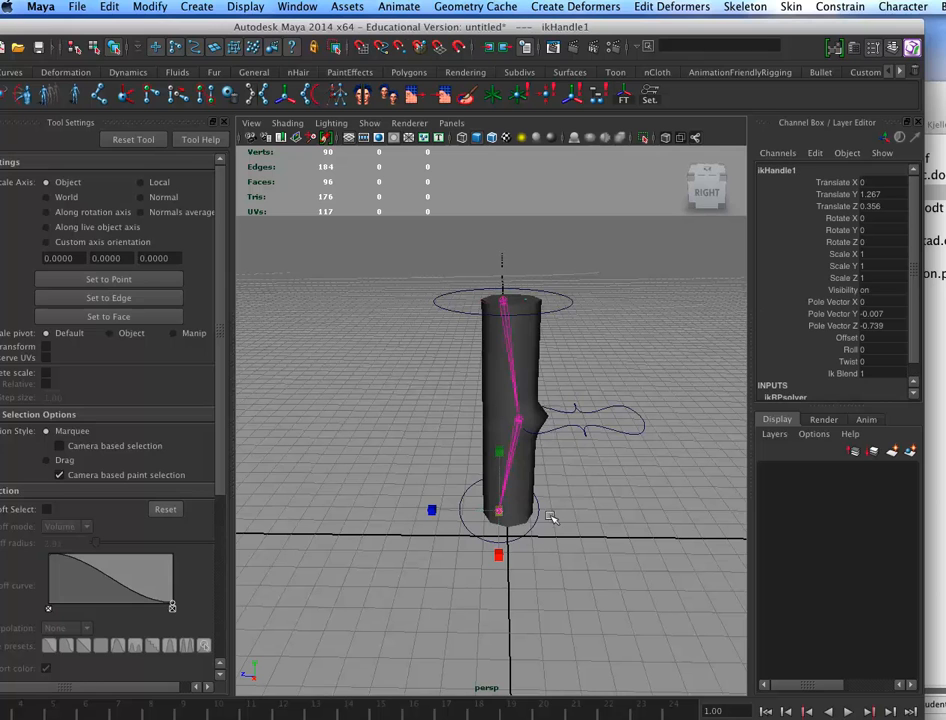
key("t")
Rename the new IK handle as Wrist_L_ikHandle and close the tool settings
left_click(763, 170)
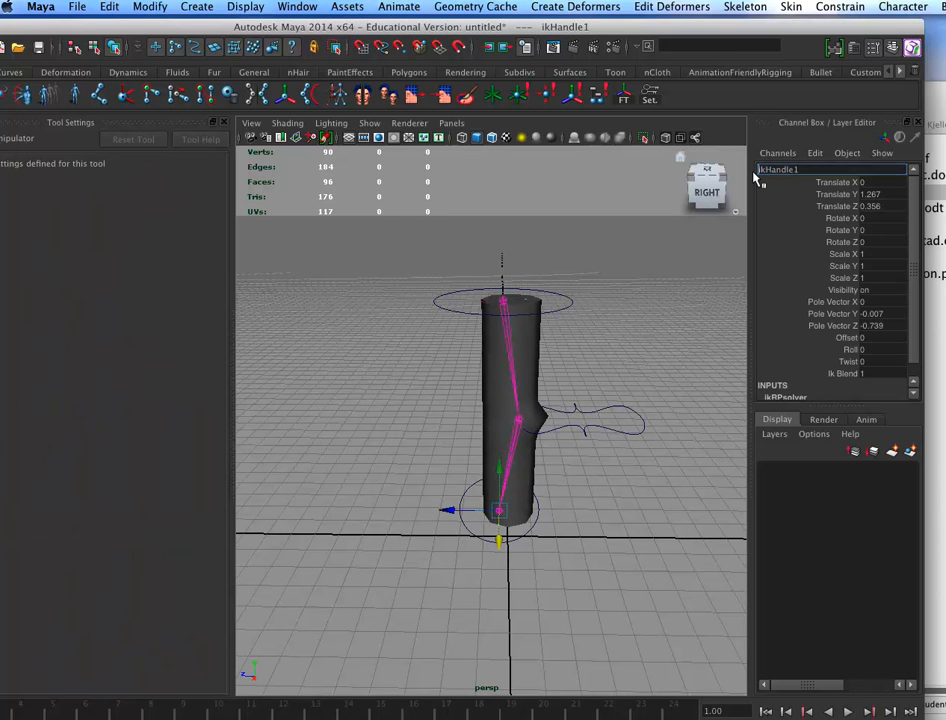
type("W")
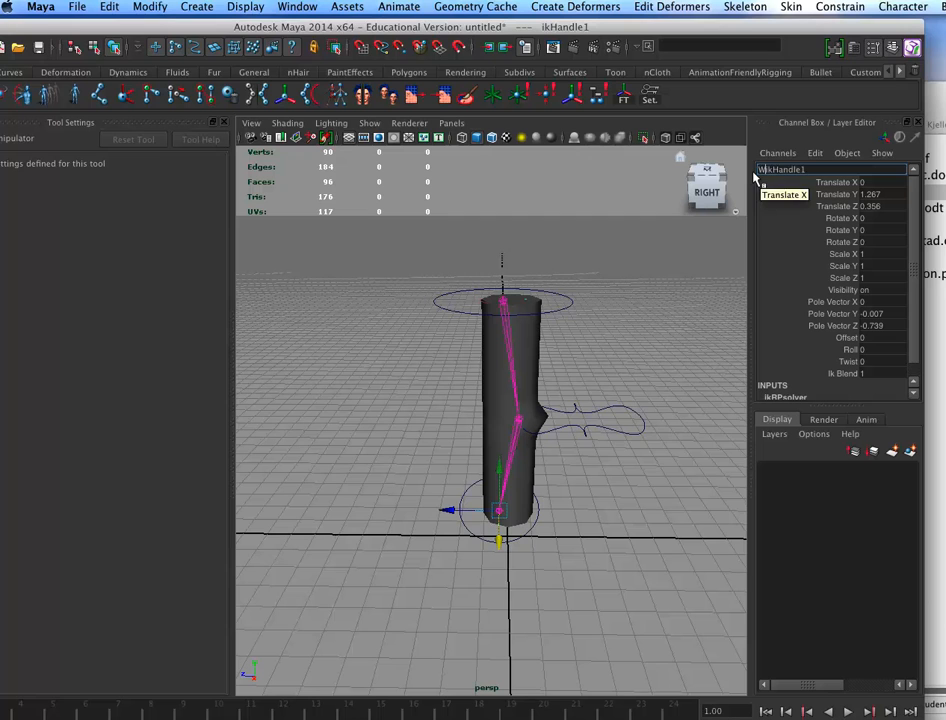
type("rist_L_")
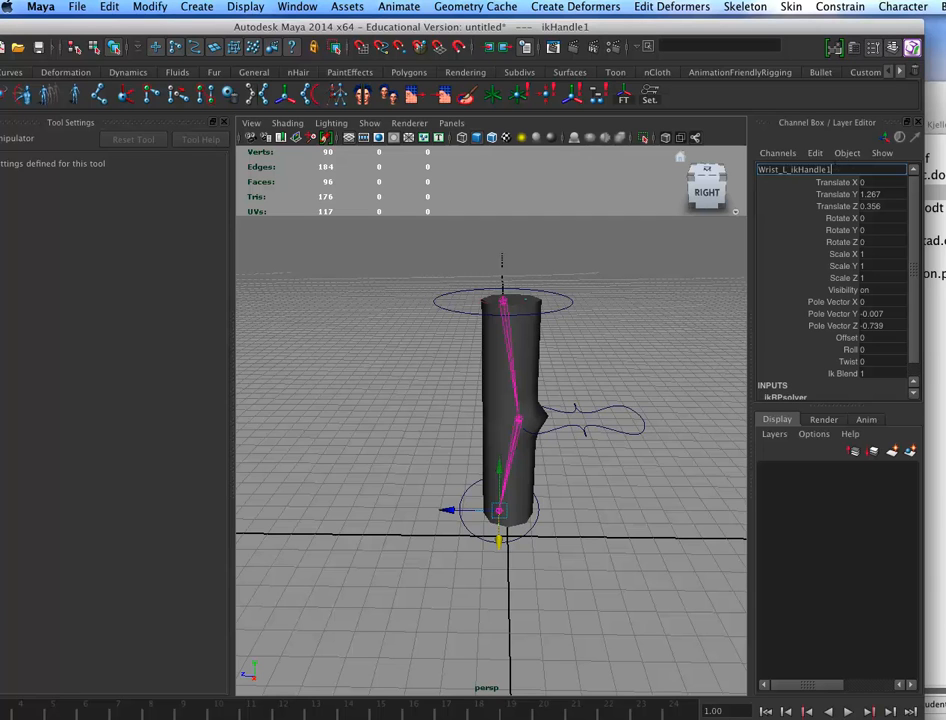
key("Return")
left_click_drag(655, 600, 587, 551, "alt")
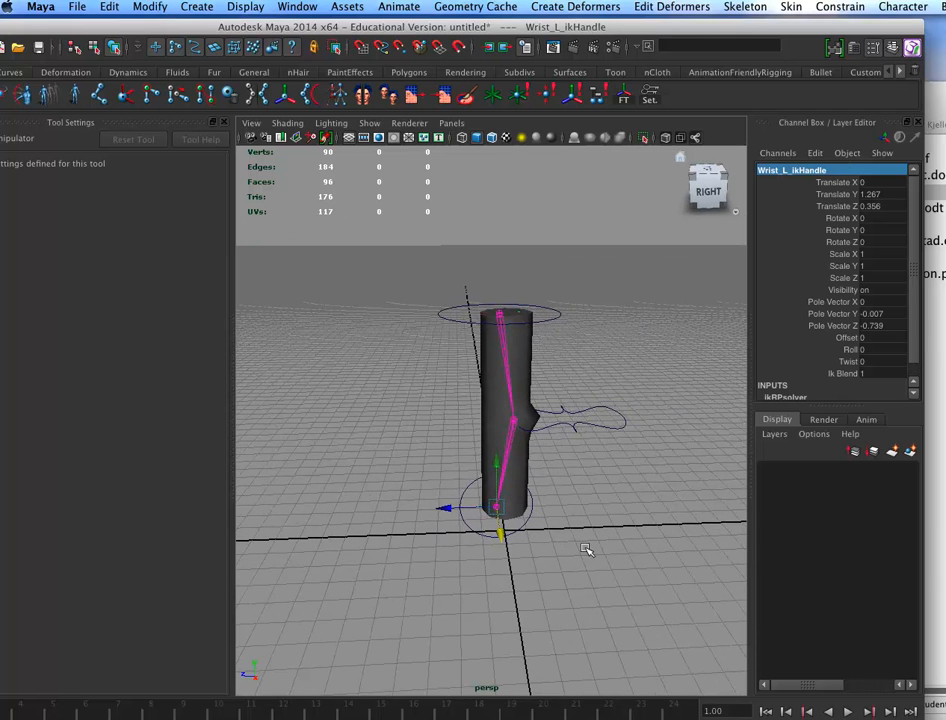
left_click(213, 120)
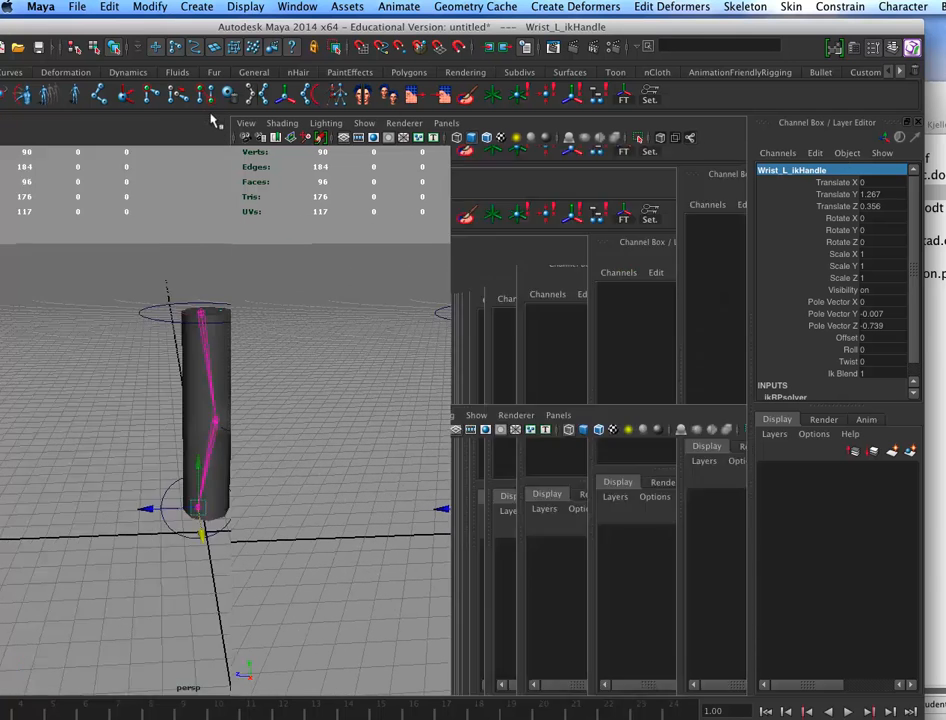
Open the Hypergraph Hierarchy and parent Wrist_L_ikHandle under Wrist_L_Anim
left_click(197, 7)
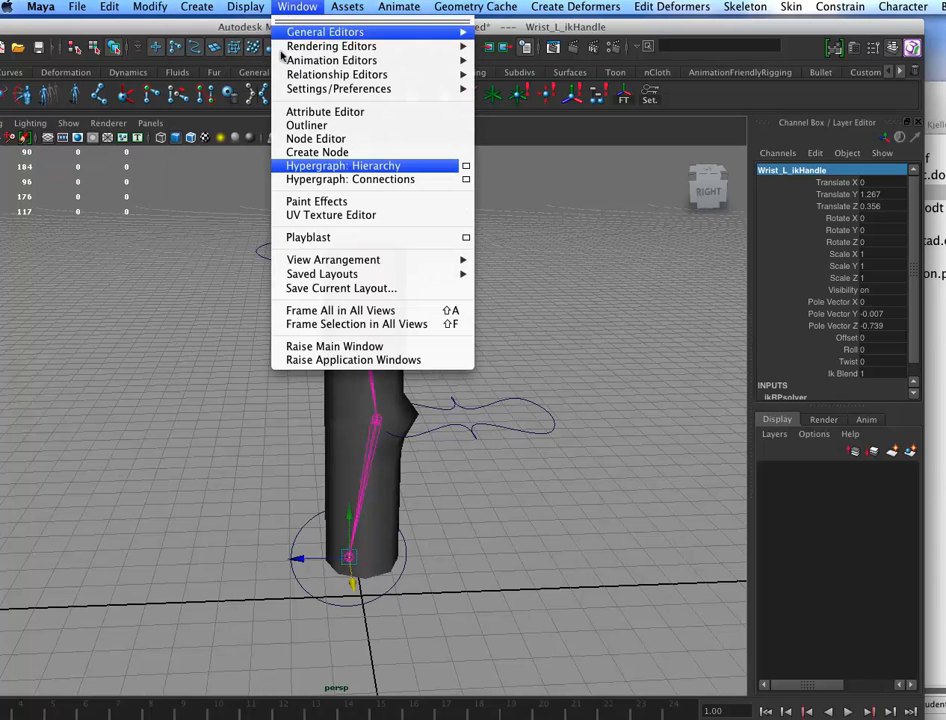
mouse_move(378, 47)
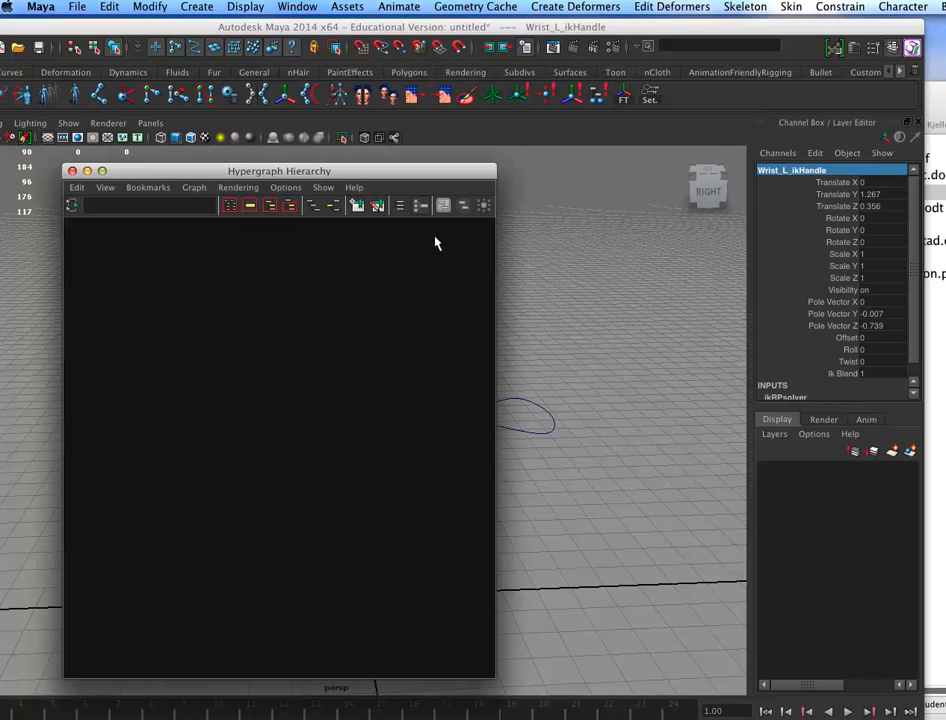
left_click(570, 370)
middle_click_drag(569, 402, 705, 369, "alt")
left_click_drag(705, 369, 465, 371, "alt")
middle_click_drag(320, 416, 168, 400, "alt")
right_click_drag(302, 437, 195, 430, "alt")
middle_click_drag(300, 446, 165, 417, "alt")
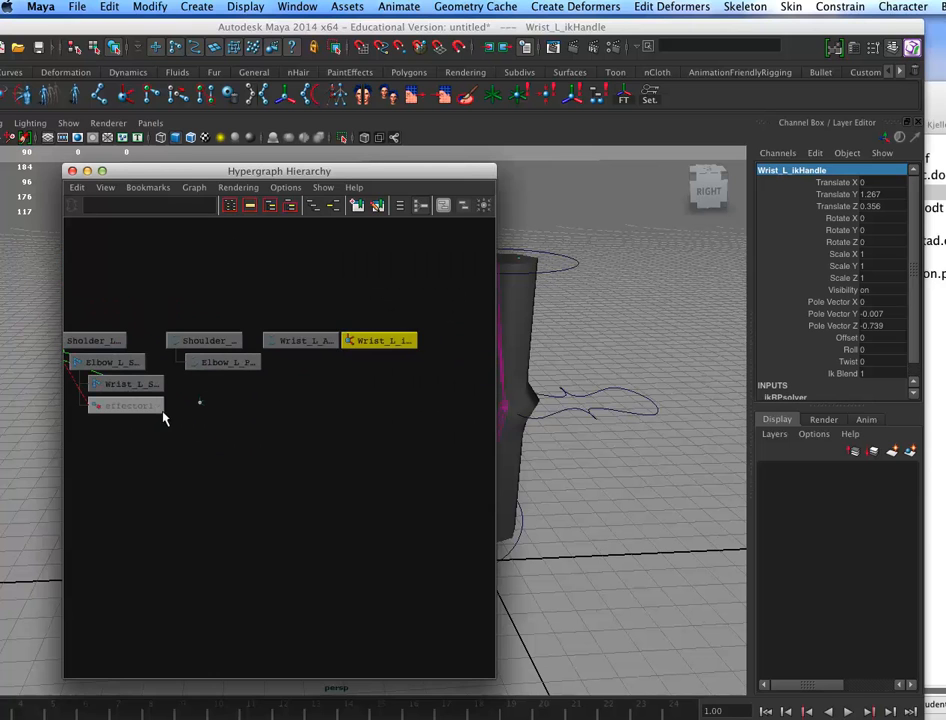
middle_click_drag(373, 341, 303, 339)
right_click_drag(355, 428, 467, 445, "alt")
middle_click_drag(359, 439, 352, 558, "alt")
right_click_drag(353, 535, 392, 516, "alt")
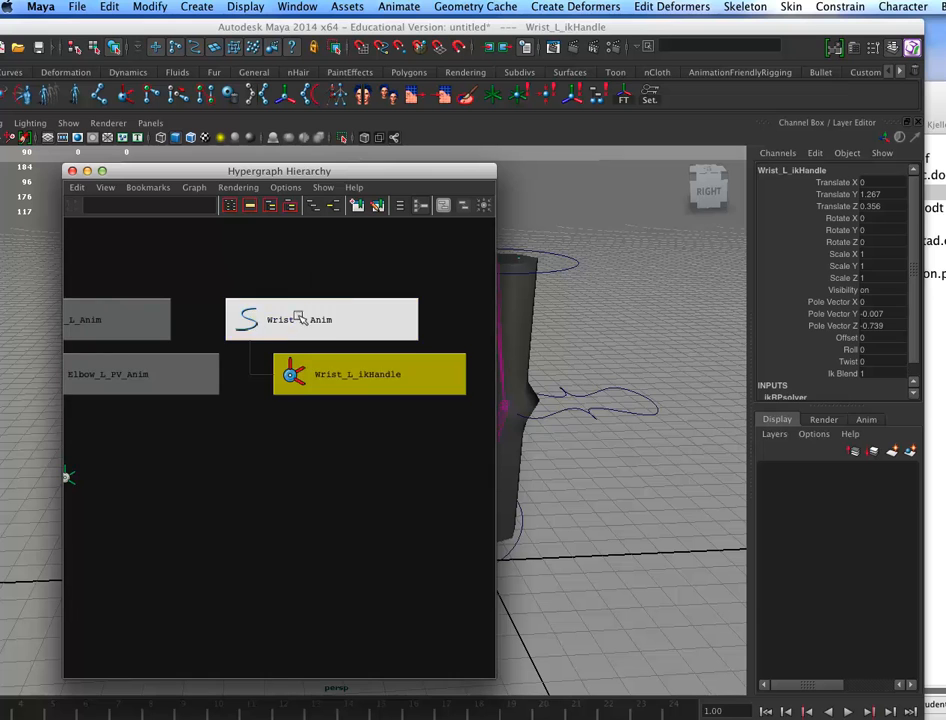
Select Wrist_L_Anim and test the arm's IK by moving the control upward, and undo the move
left_click(325, 318)
right_click_drag(355, 475, 338, 460, "alt")
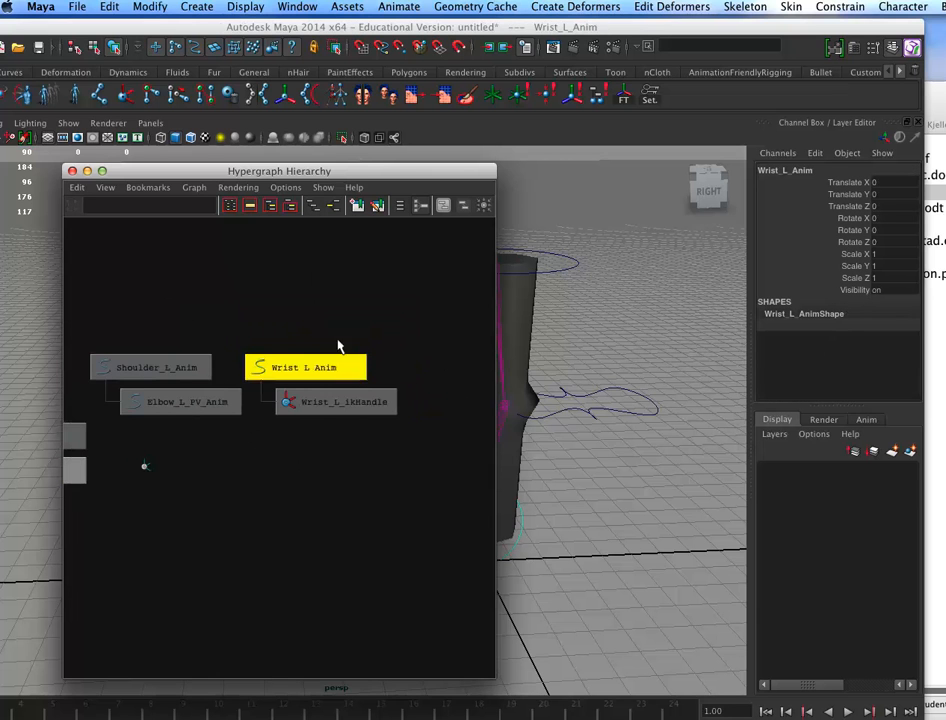
left_click_drag(380, 171, 249, 164)
middle_click_drag(548, 393, 571, 374, "alt")
key("w")
left_click_drag(491, 508, 460, 392)
key("z")
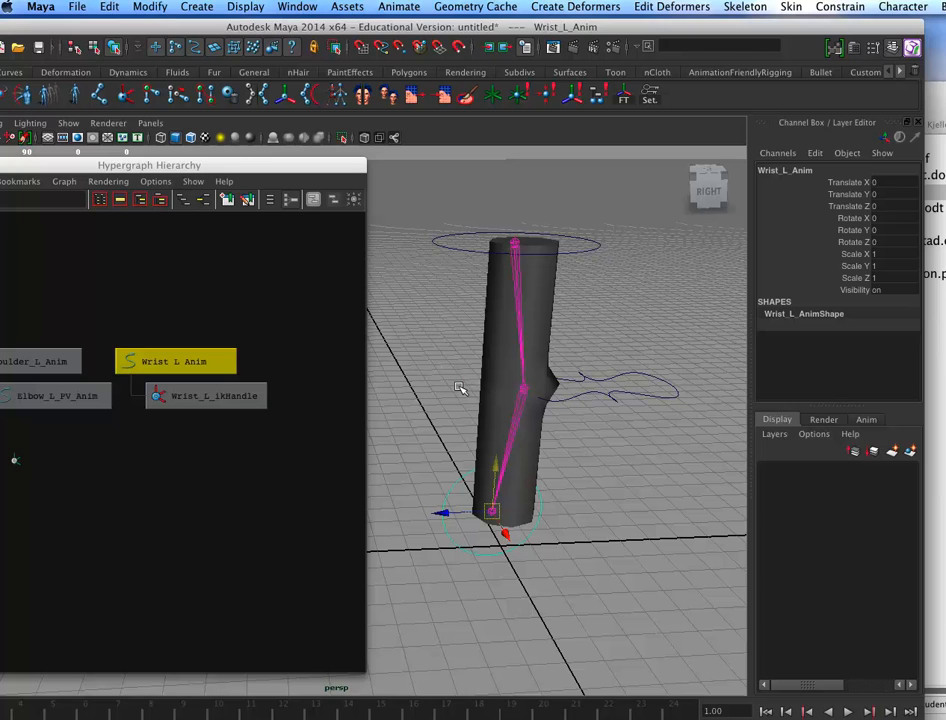
right_click_drag(270, 540, 242, 525, "alt")
middle_click_drag(242, 525, 312, 502, "alt")
right_click_drag(312, 502, 243, 490, "alt")
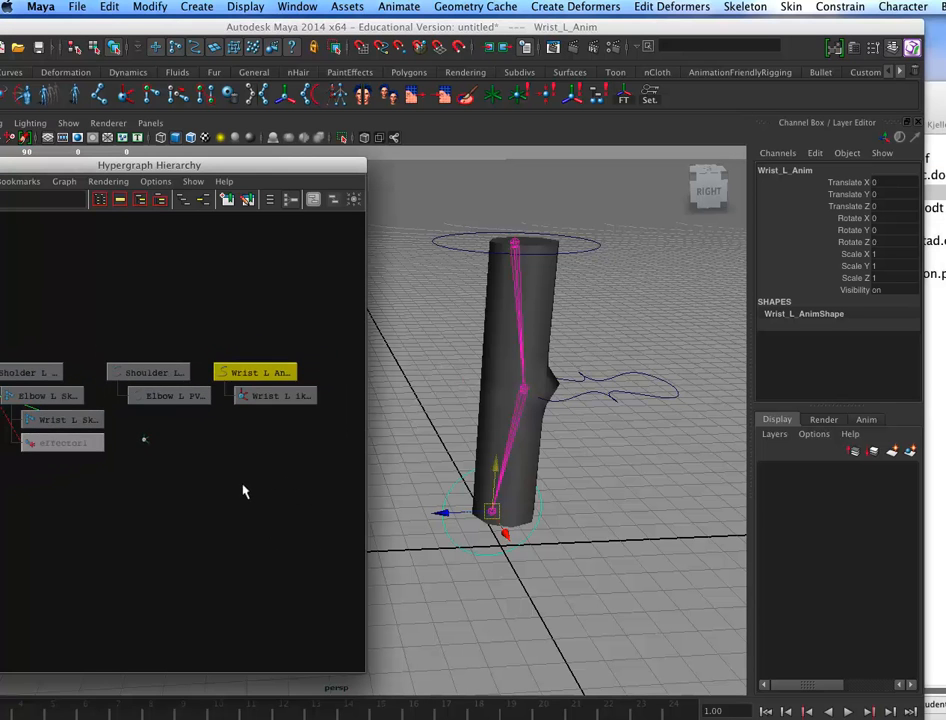
middle_click_drag(257, 494, 296, 481, "alt")
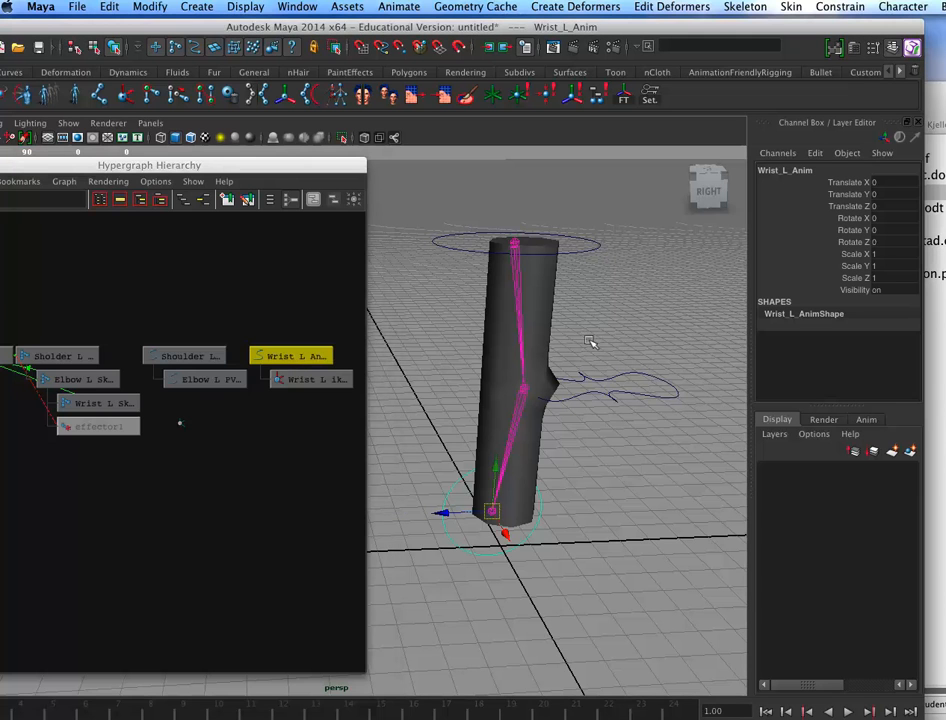
Apply a pole vector constraint from Elbow_L_PV_Anim to Wrist_L_ikHandle
left_click_drag(591, 342, 612, 405, "shift")
left_click_drag(633, 352, 619, 438)
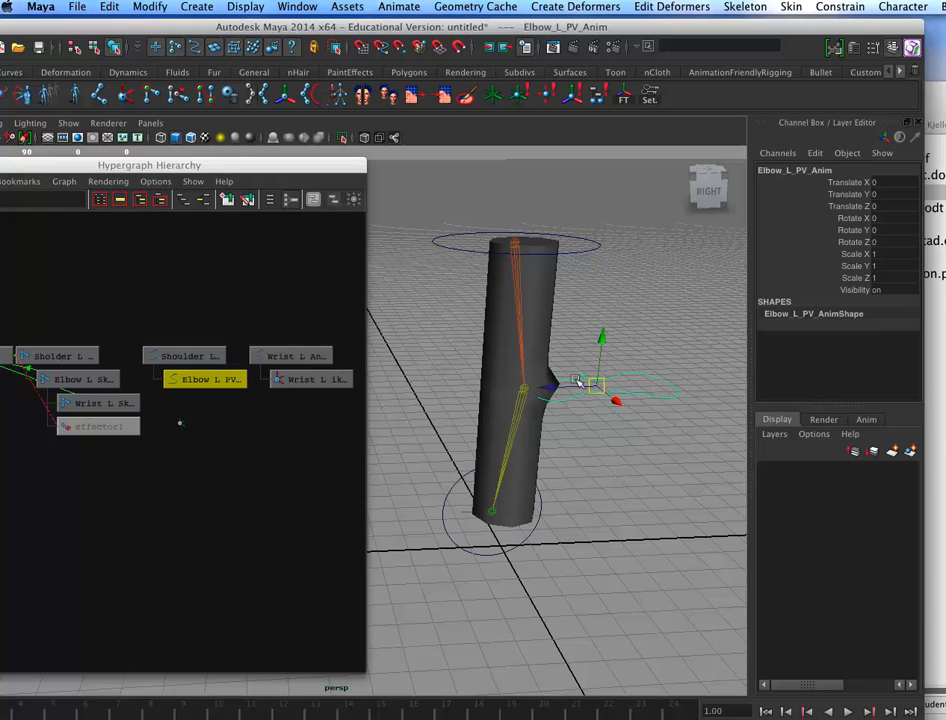
left_click_drag(456, 502, 459, 488, "shift")
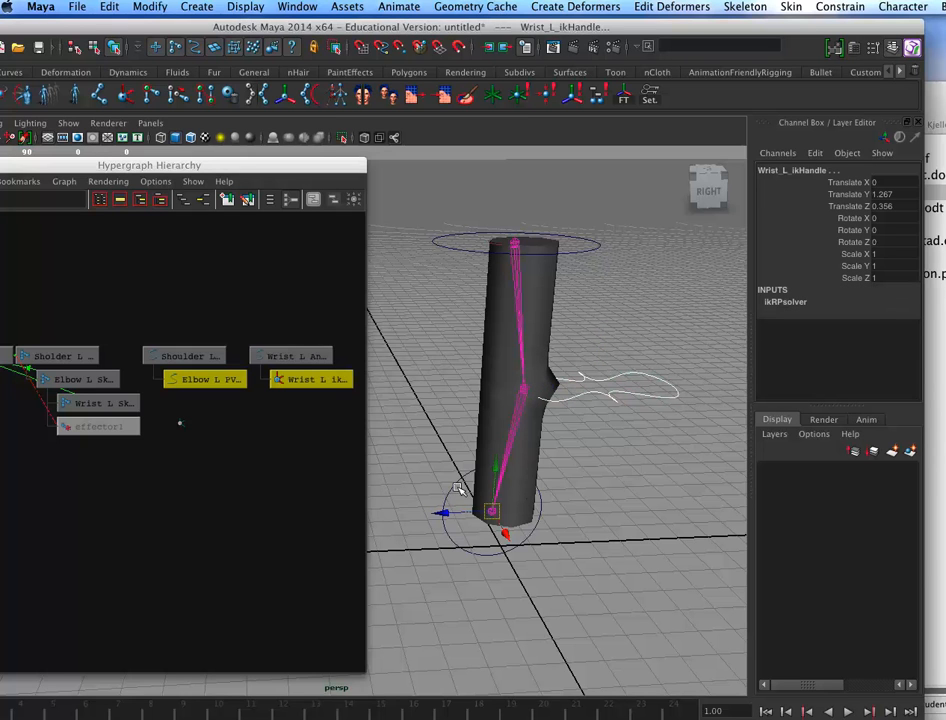
left_click(791, 7)
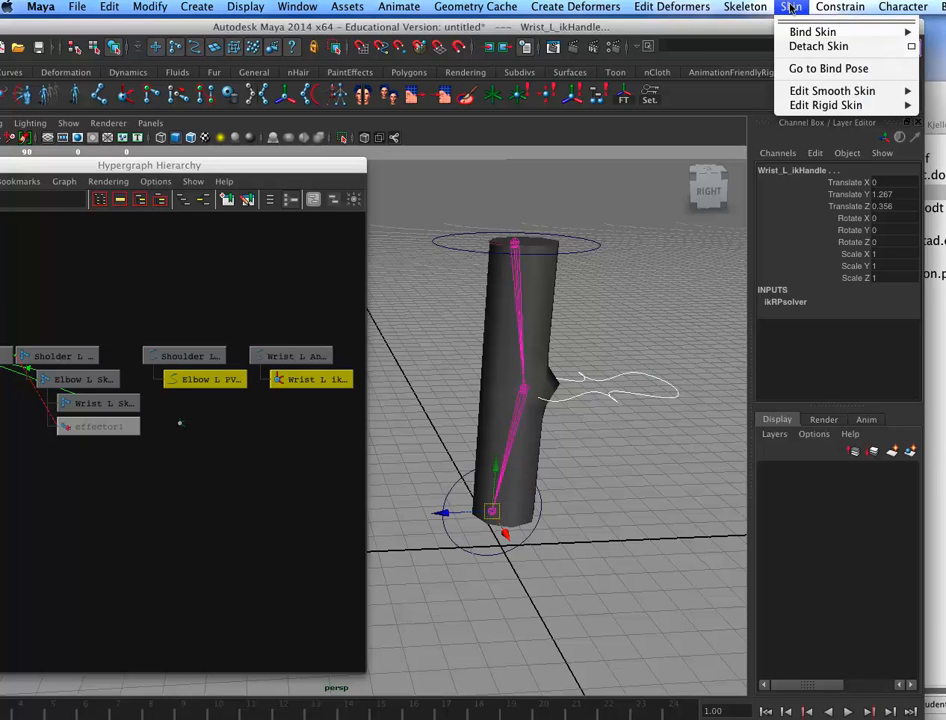
mouse_move(836, 8)
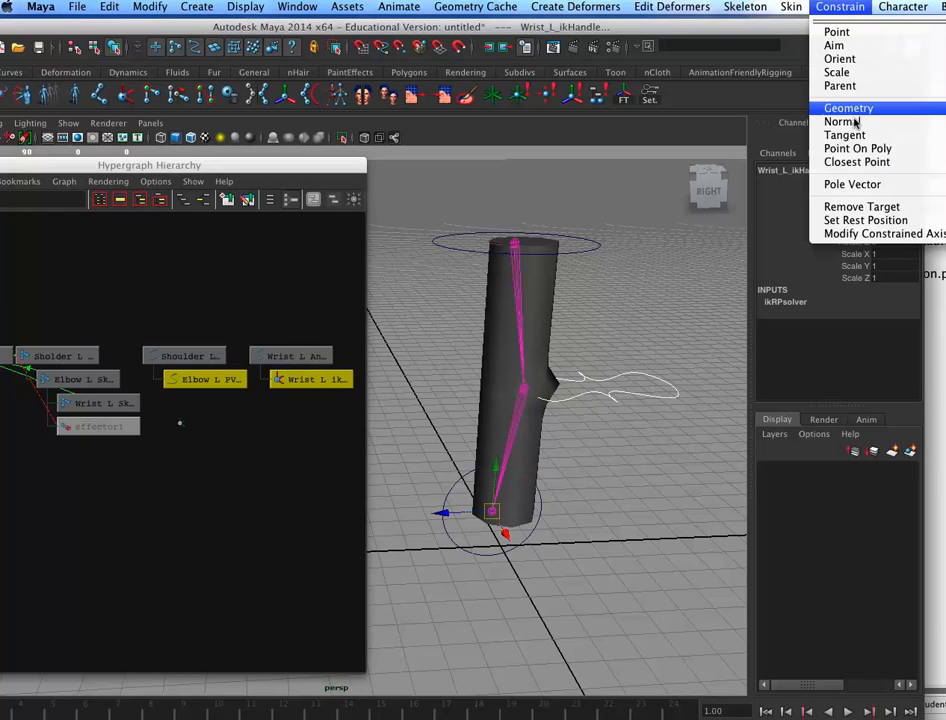
left_click(850, 185)
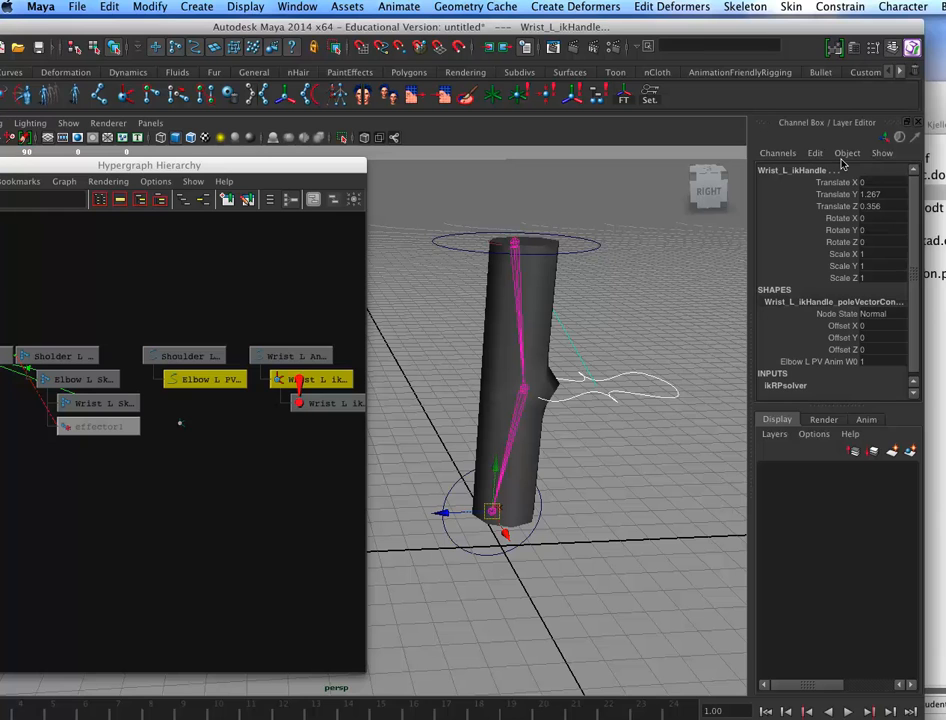
Test the pole vector by moving Elbow_L_PV_Anim about -2.16 in X, and undo the move
left_click(620, 388)
left_click_drag(610, 395, 568, 367)
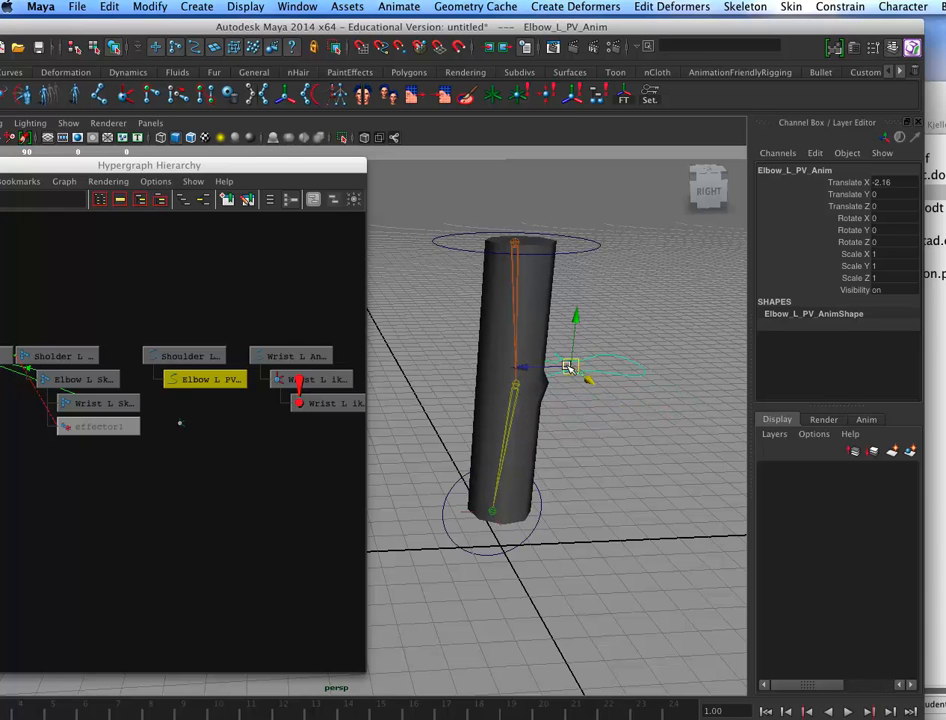
key("ctrl+z")
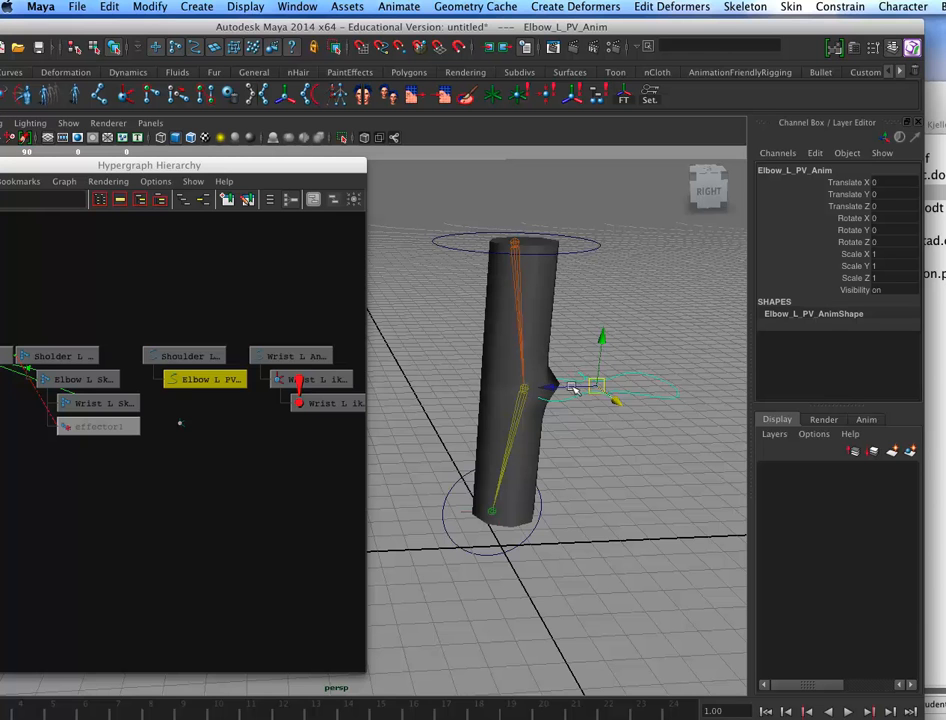
Select the Elbow_L_Skin joint and examine its preferred-angle options
left_click_drag(501, 348, 526, 433, "alt")
middle_click_drag(573, 450, 565, 471, "alt")
right_click_drag(555, 456, 576, 443, "alt")
middle_click_drag(576, 443, 546, 442, "alt")
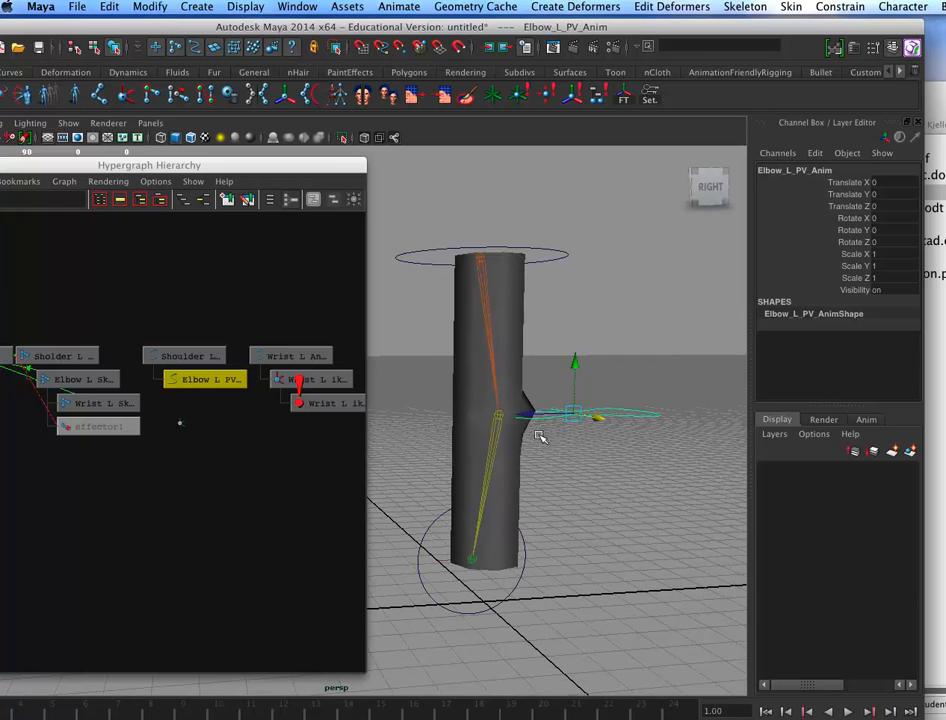
left_click(556, 450)
left_click(489, 434)
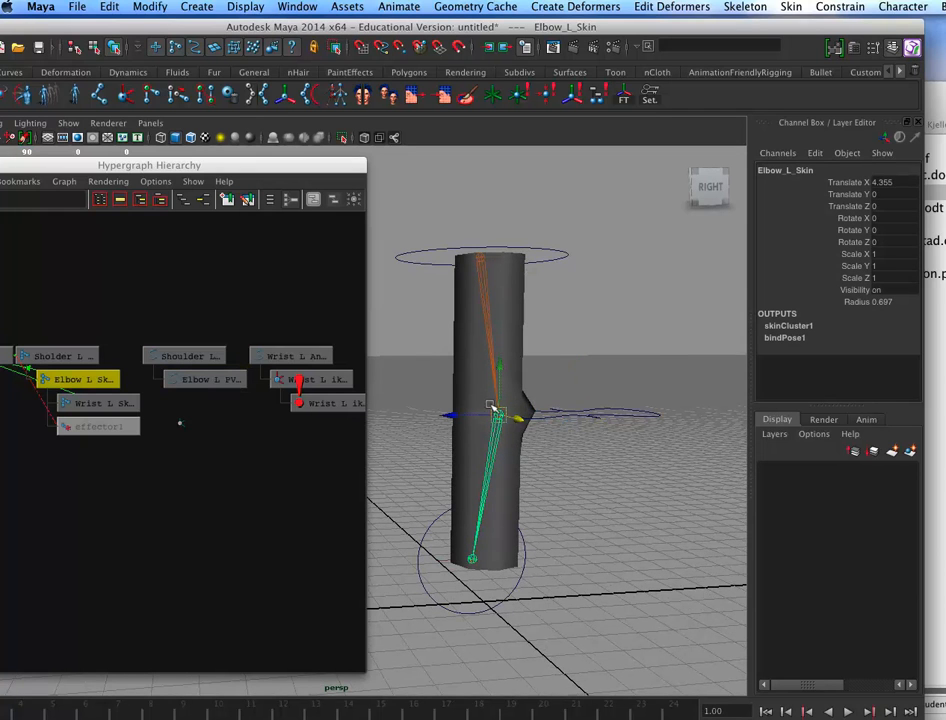
right_click(481, 434)
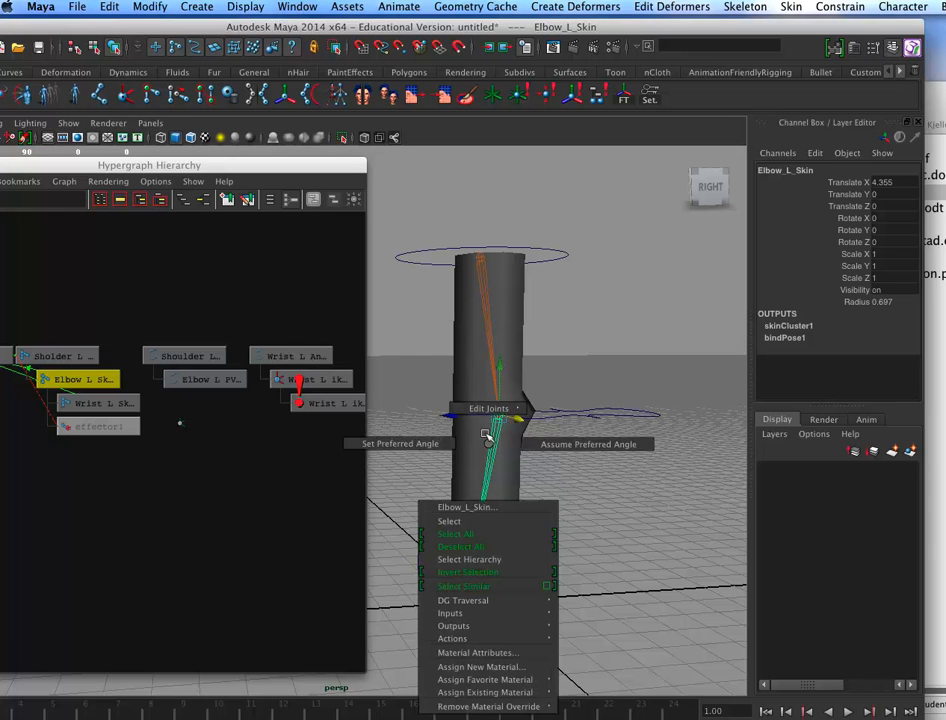
mouse_move(485, 440)
right_mouse_down()
mouse_move(495, 438)
mouse_move(424, 437)
mouse_move(476, 434)
right_mouse_up()
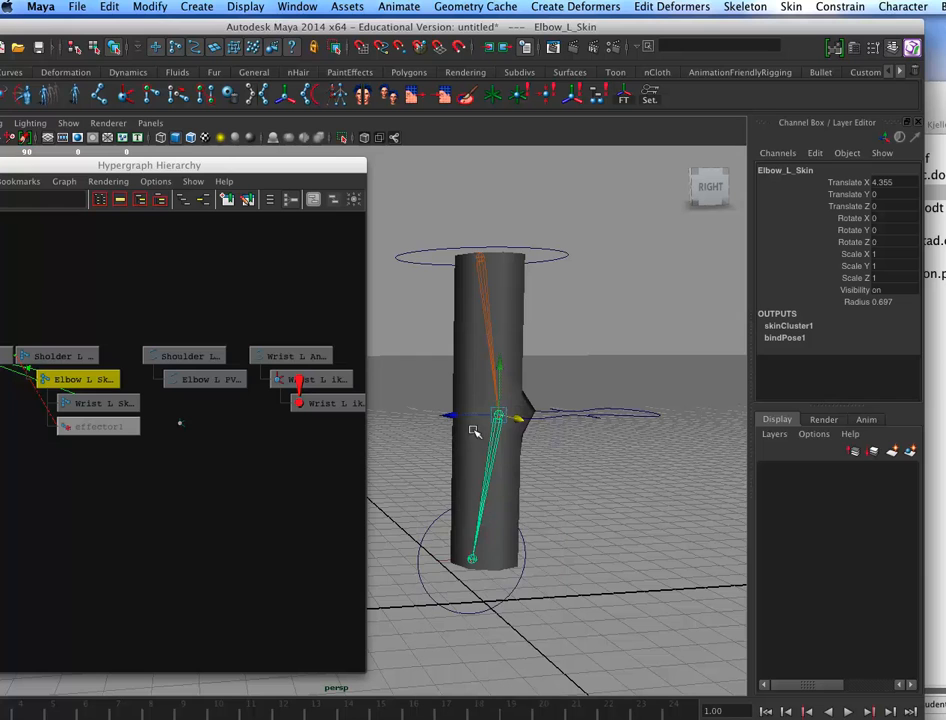
Test the elbow bend by moving Wrist_L_Anim up about 2.4 units, and undo the move
left_click(464, 594)
left_click_drag(465, 545, 474, 418)
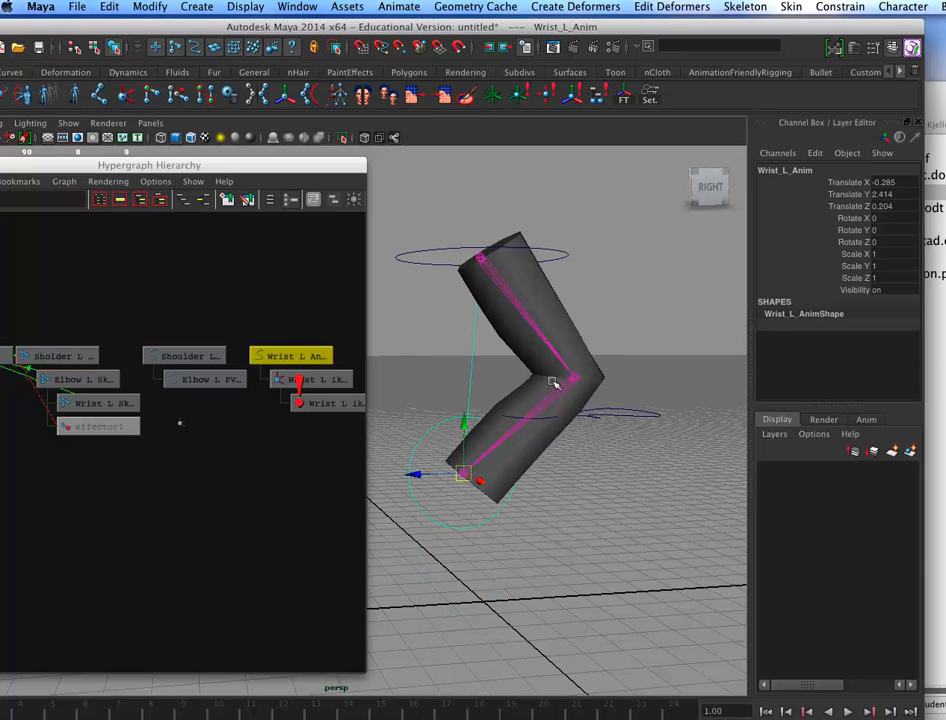
key("z")
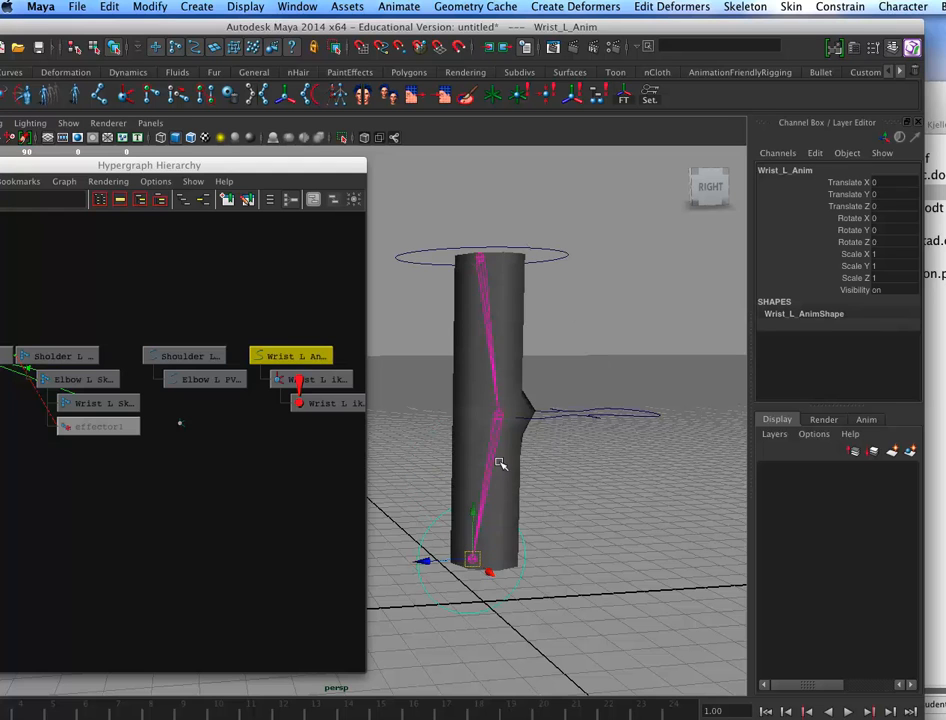
Hide Wrist_L_ikHandle by setting its Visibility to off, and clear the selection
left_click(438, 537)
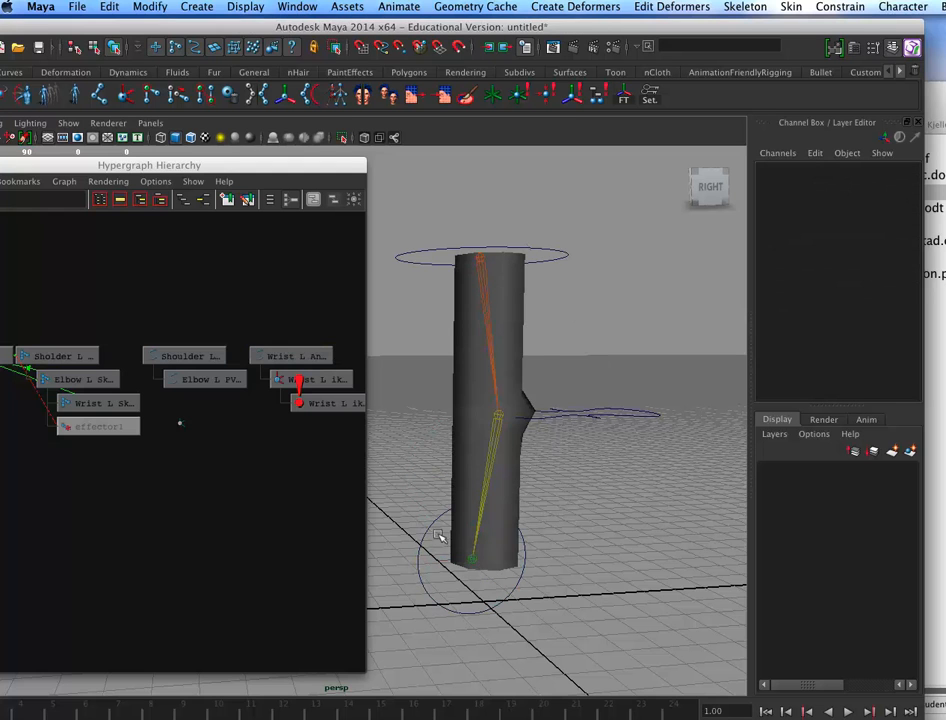
key("z")
left_click(872, 288)
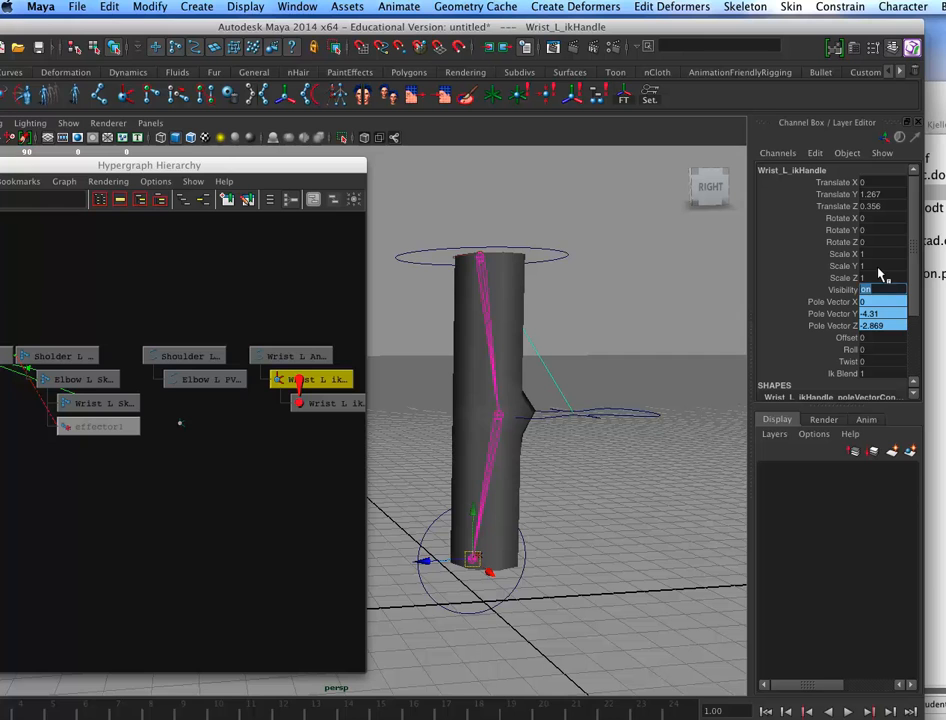
type("0")
key("Return")
middle_click_drag(546, 465, 582, 465, "alt")
scroll(582, 465, "up", 1)
left_click(582, 499)
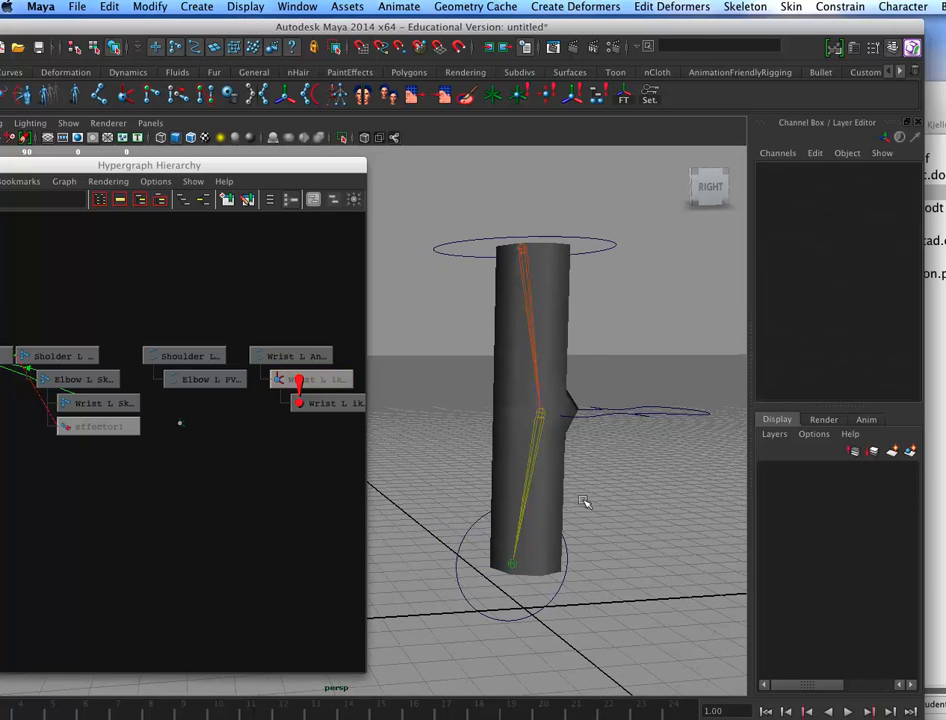
Test the rig by raising Wrist_L_Anim to bend the arm and rotating Shoulder_L_Anim about -40 in Y
left_click_drag(464, 648, 521, 573)
right_click_drag(600, 522, 545, 492, "alt")
middle_click_drag(545, 492, 565, 510, "alt")
left_click_drag(565, 510, 553, 362, "alt")
left_click(572, 287)
left_click(418, 478)
left_click(613, 310)
key("super+z")
Test the elbow direction on the bent arm by moving Elbow_L_PV_Anim to about -1.178, 1.245, 0.087
left_click(632, 476)
key("w")
left_click_drag(611, 462, 614, 384)
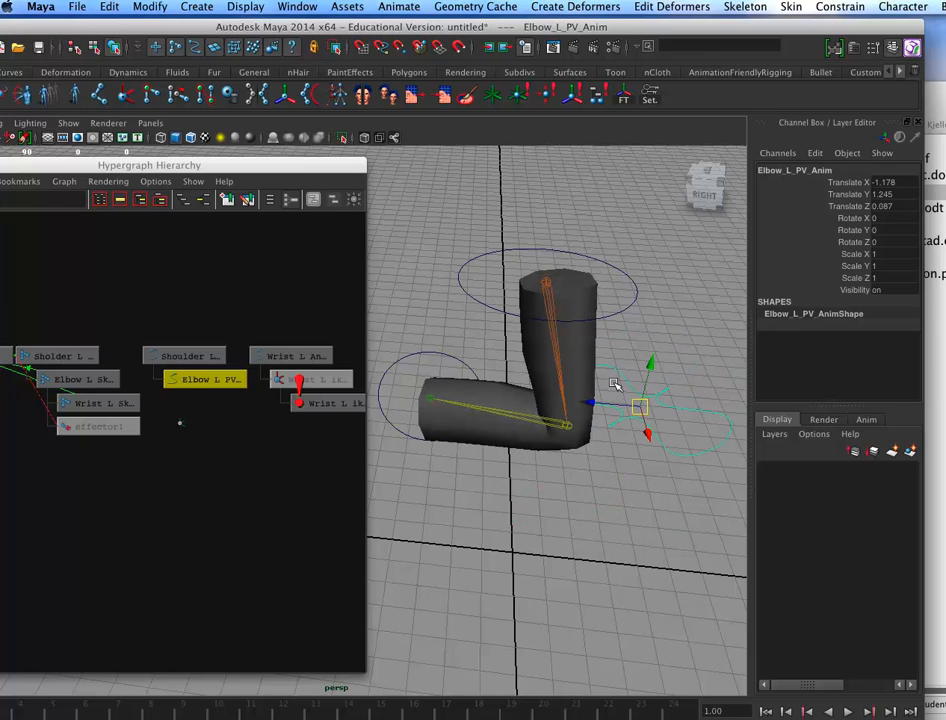
Reset the X, Y and Z translations of Elbow_L_PV_Anim and Wrist_L_Anim to 0
left_click_drag(893, 183, 893, 206)
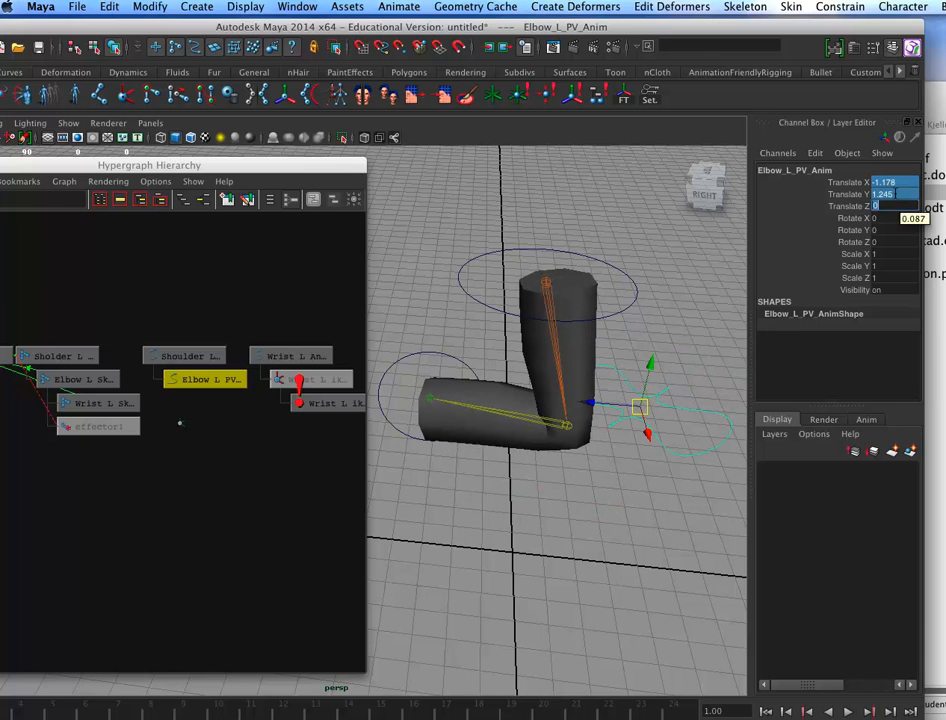
type("0")
key("Return")
left_click(290, 356)
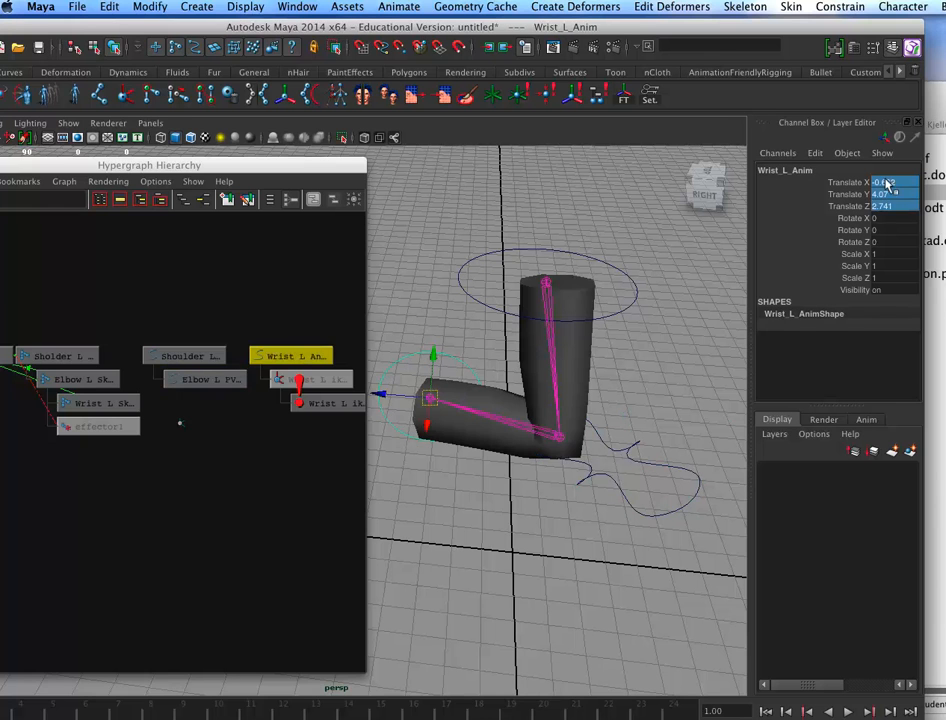
type("0")
key("Return")
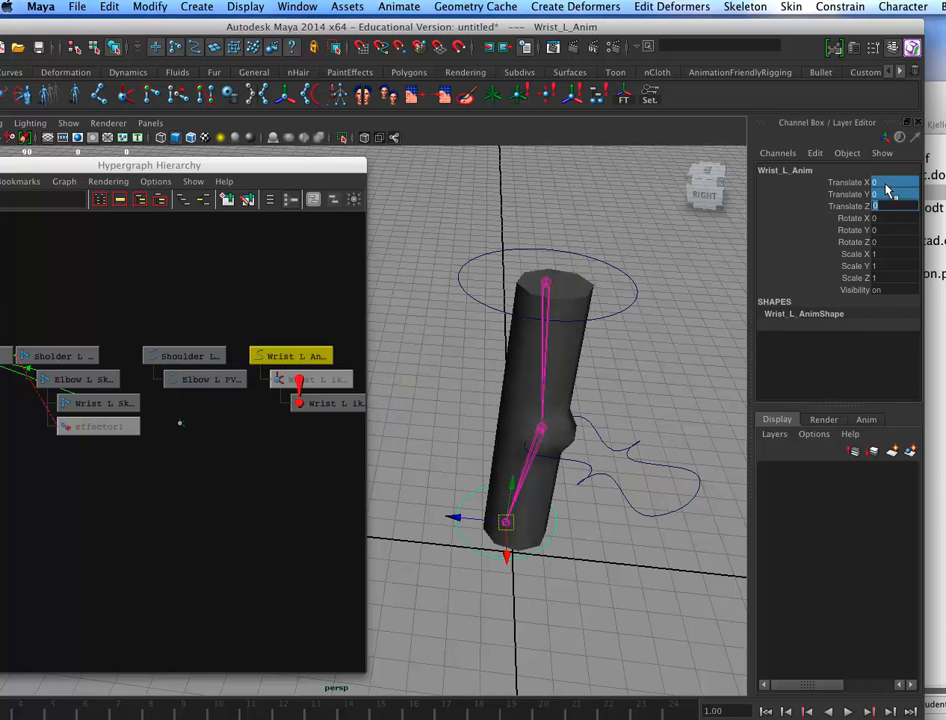
Select Shoulder_L_Anim and reset its Rotate Y to 0
left_click(705, 192)
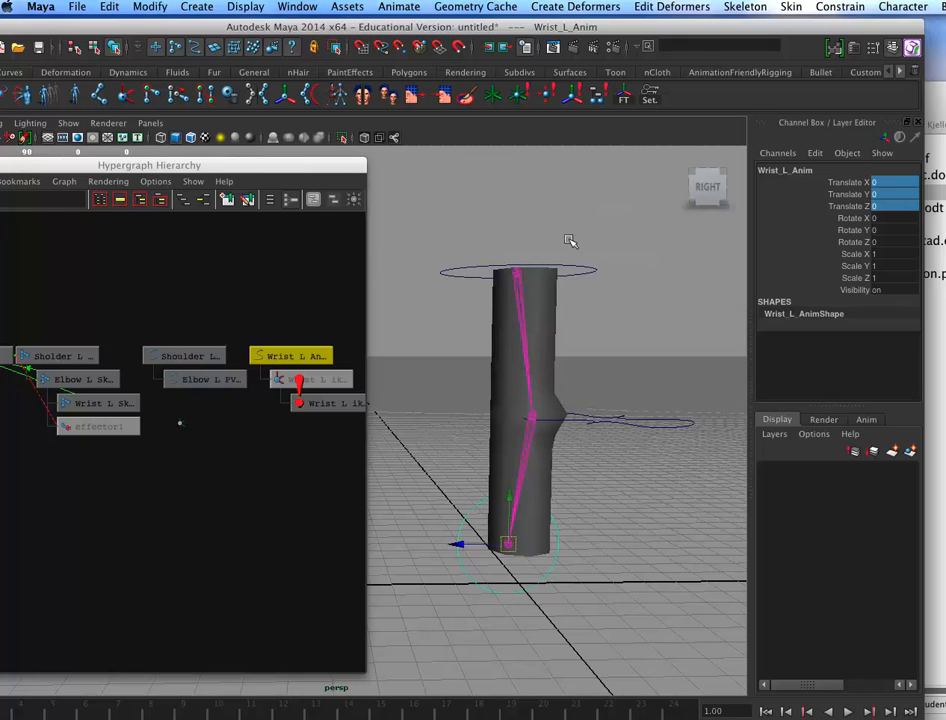
left_click(593, 270)
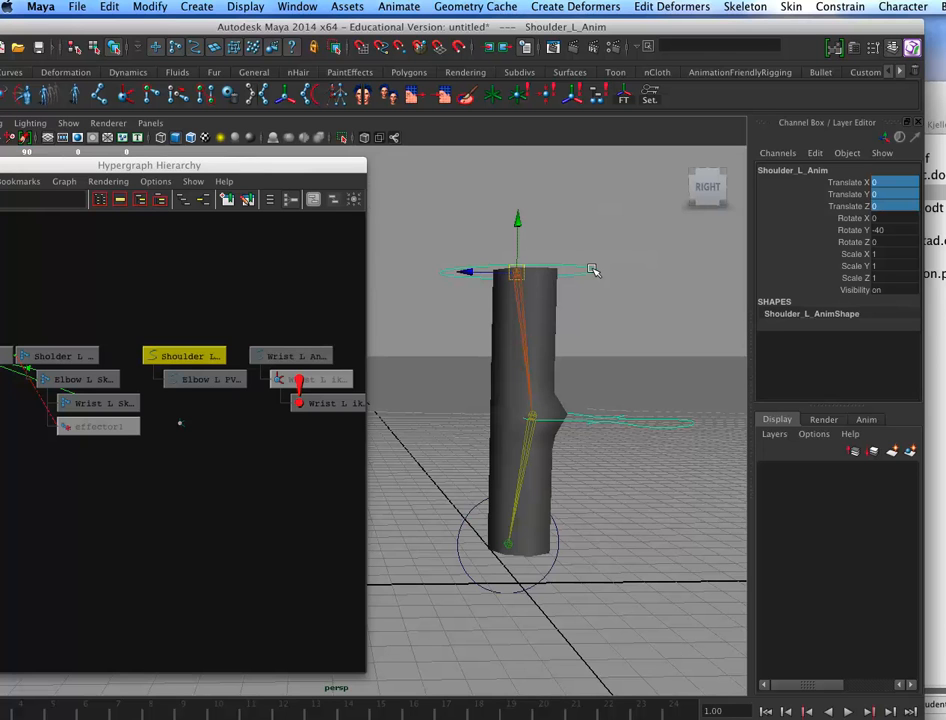
left_click_drag(612, 350, 602, 407, "alt")
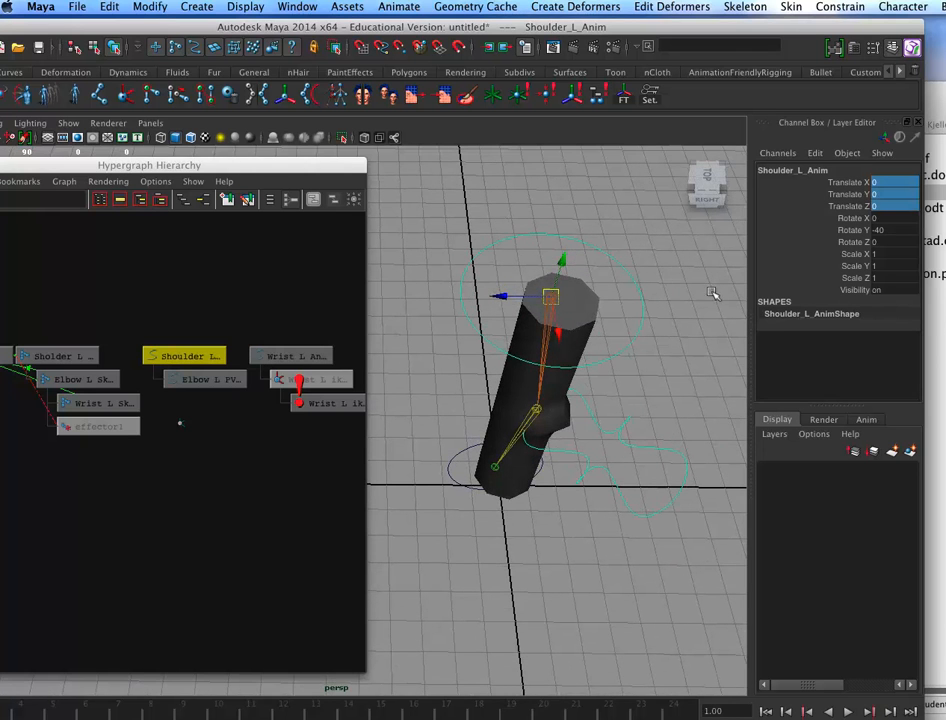
left_click(900, 229)
type("0")
key("Return")
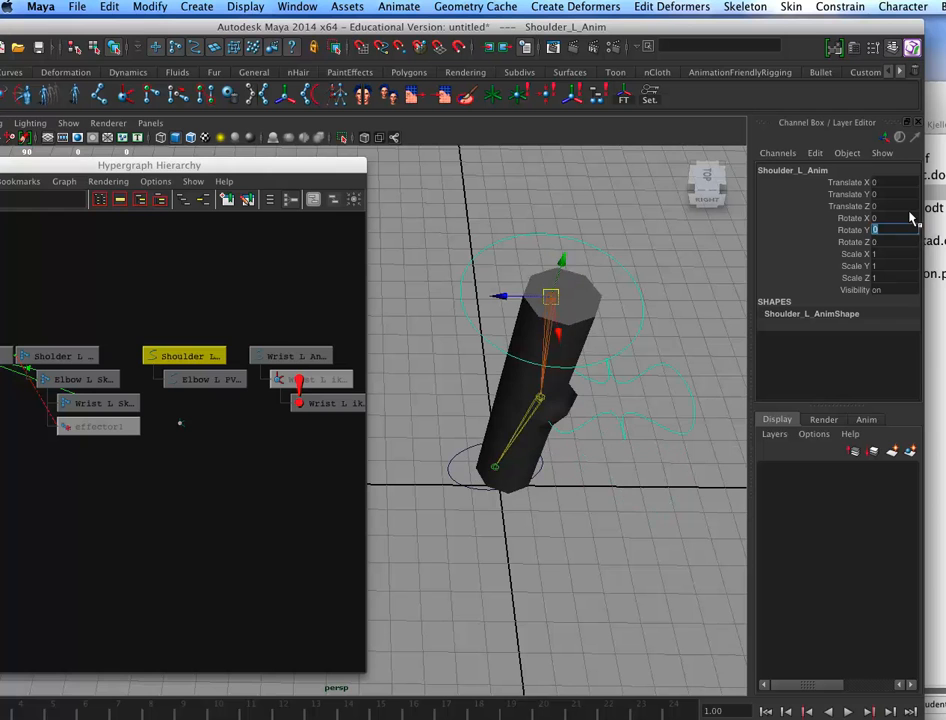
left_click_drag(560, 490, 514, 497, "alt")
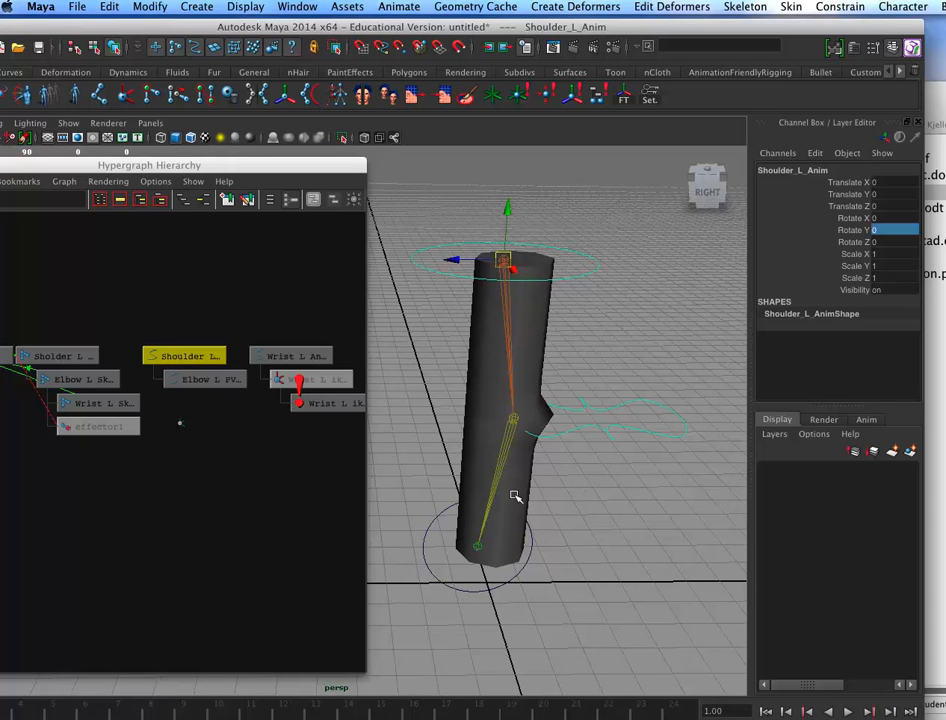
Point constrain the Shoulder_L_Ctrl joint to the Shoulder_L_Anim control
left_click_drag(422, 27, 533, 23)
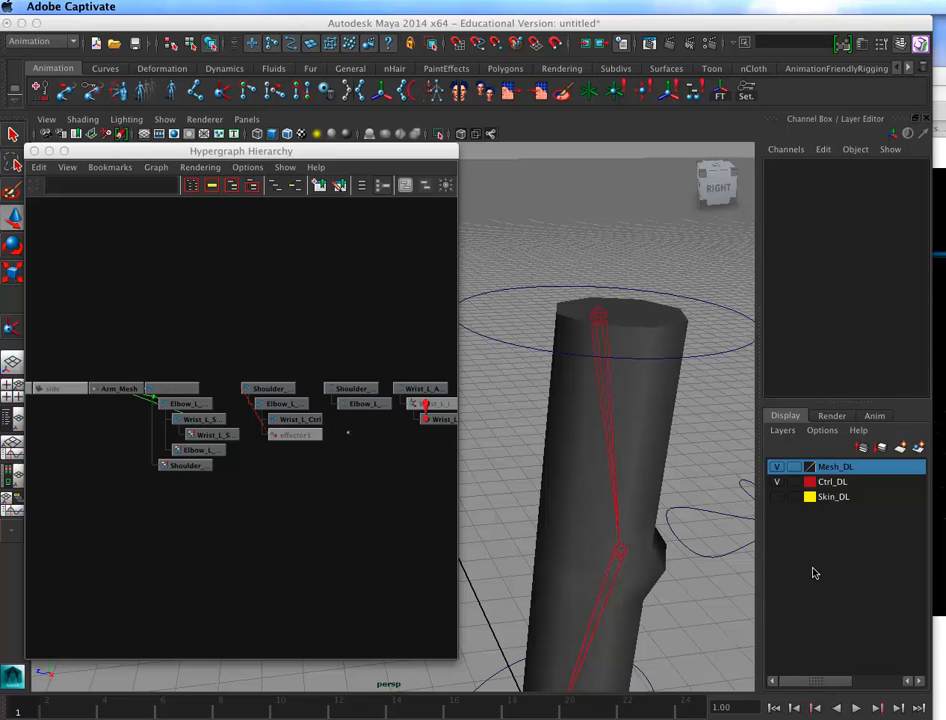
left_click_drag(632, 316, 647, 335, "alt")
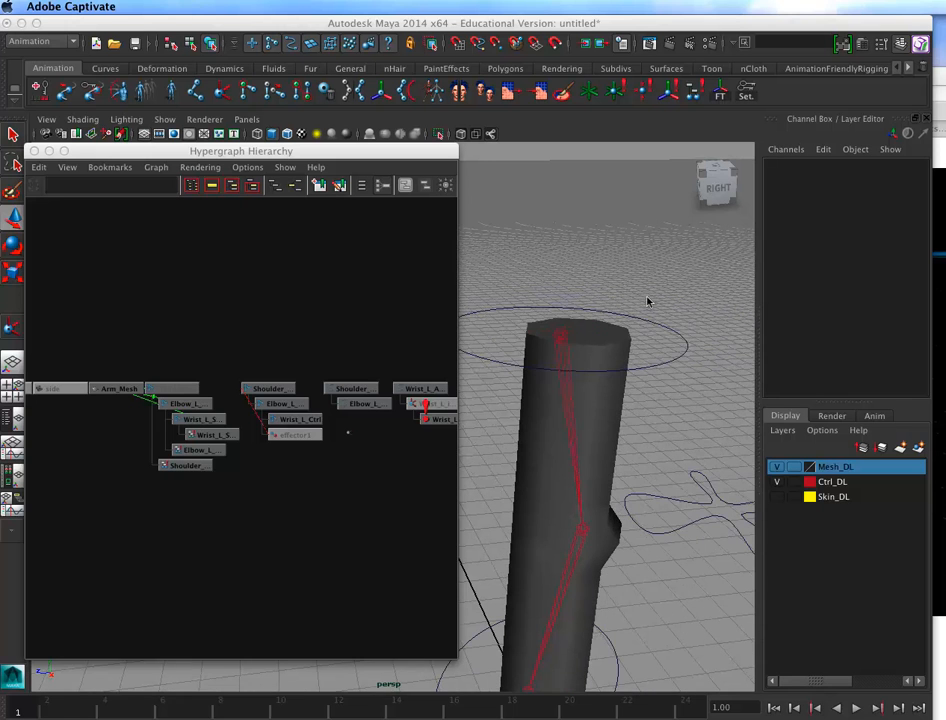
left_click(660, 321)
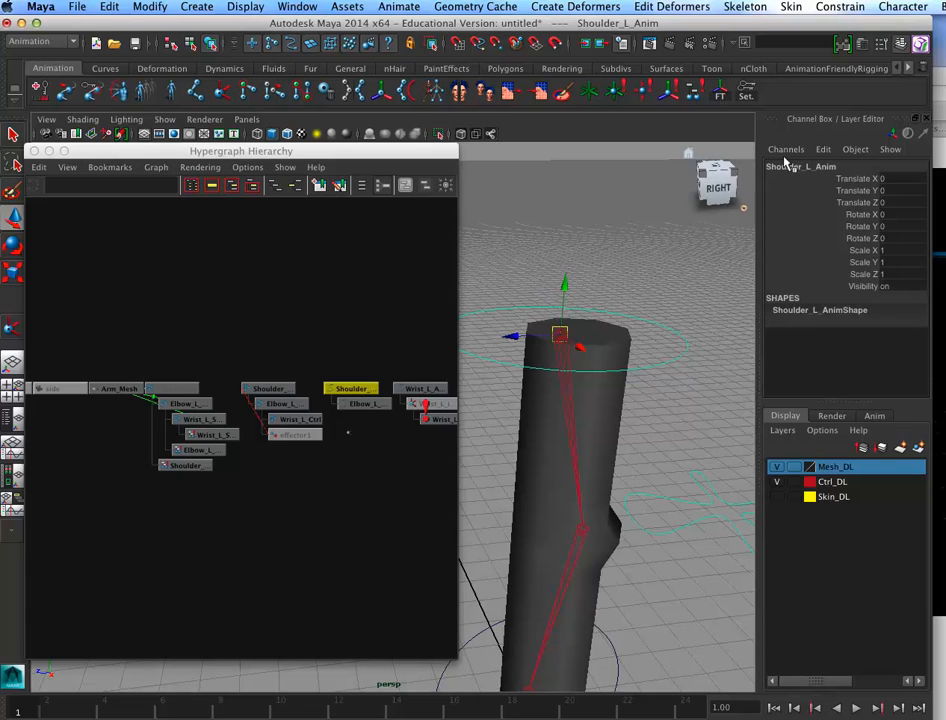
left_click(550, 340)
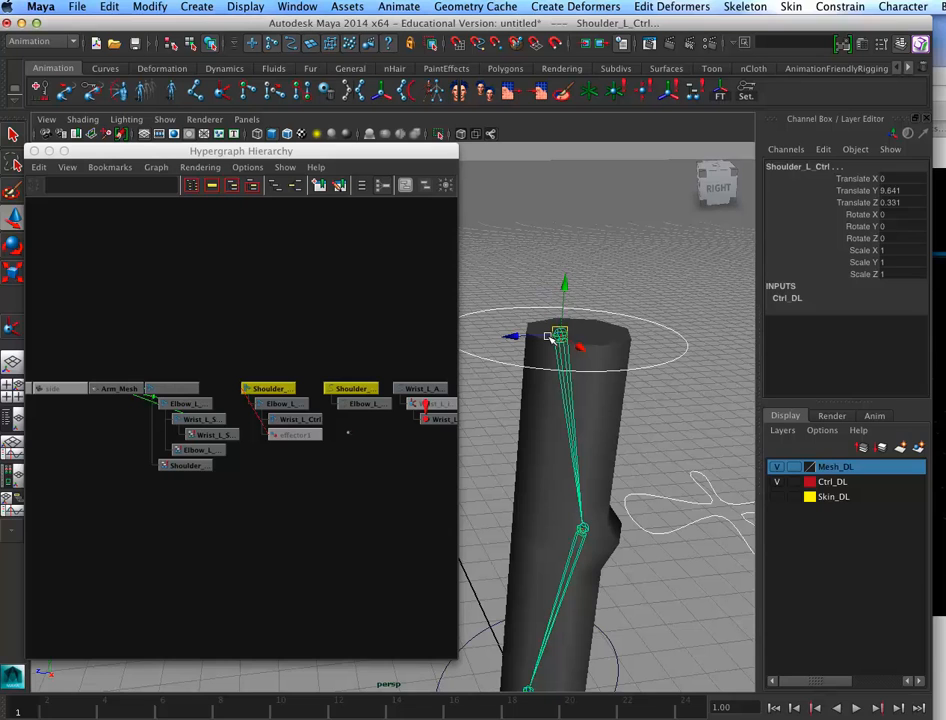
left_click(744, 7)
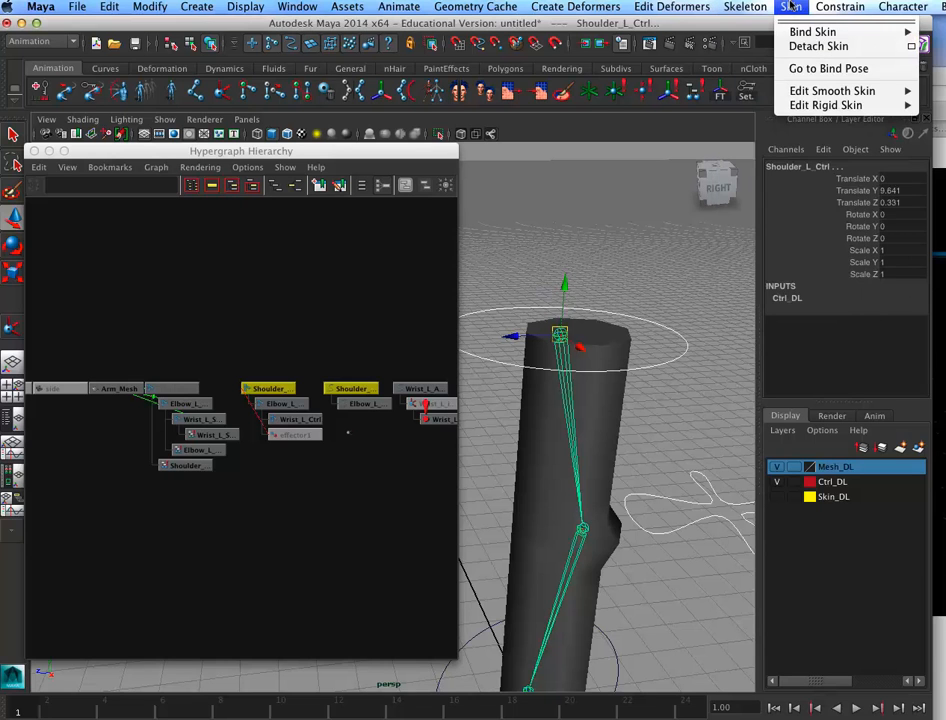
mouse_move(836, 8)
left_click(837, 33)
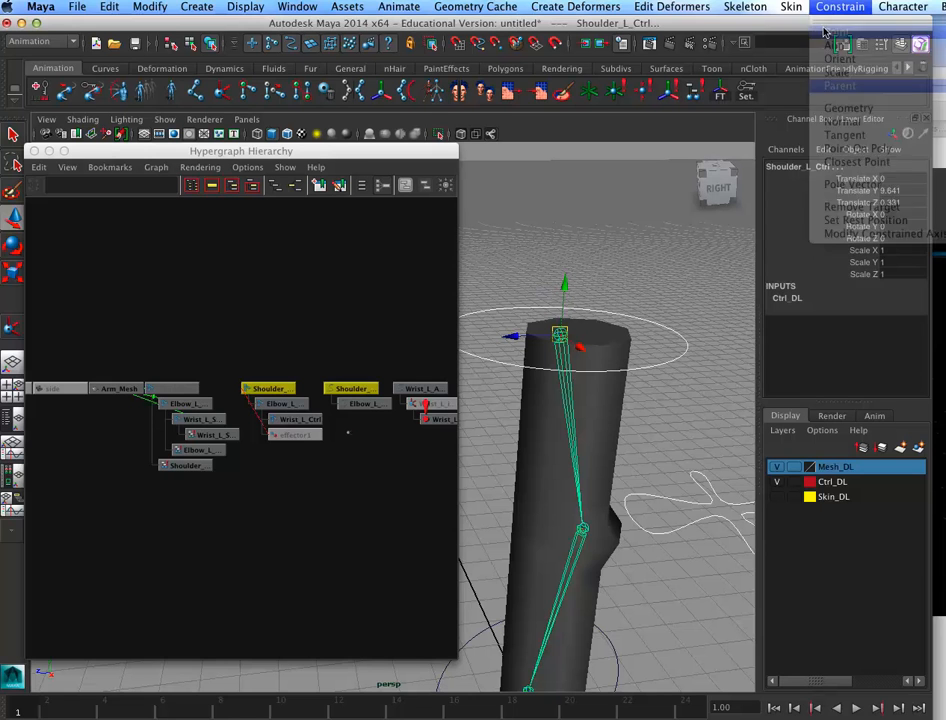
Test the shoulder constraint by moving Shoulder_L_Anim up about 0.069 units in Y
left_click(602, 293)
left_click_drag(560, 305, 529, 248)
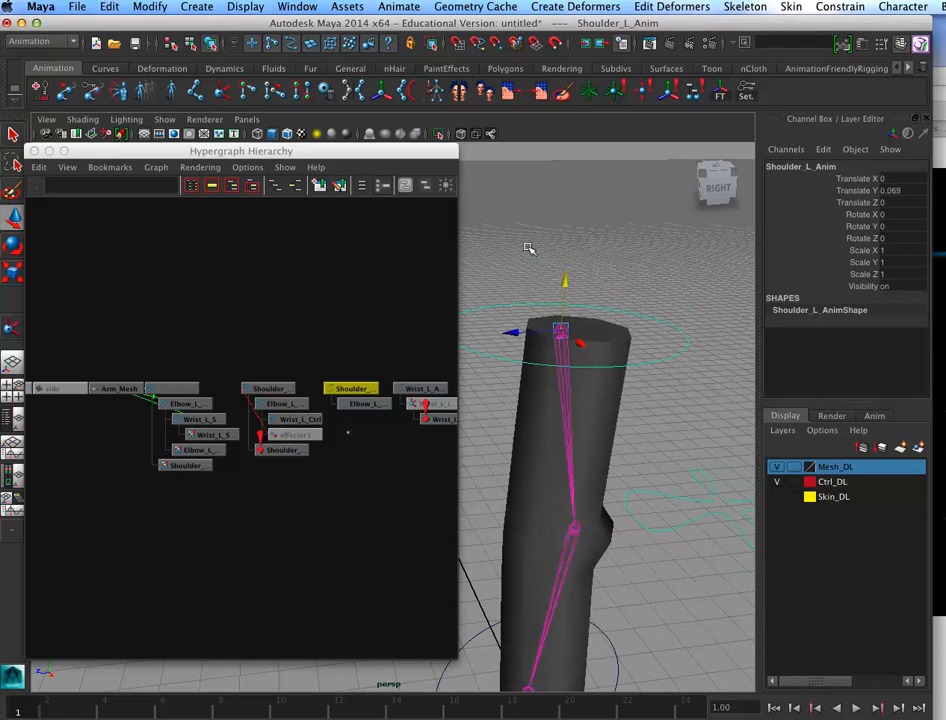
key("super+Return")
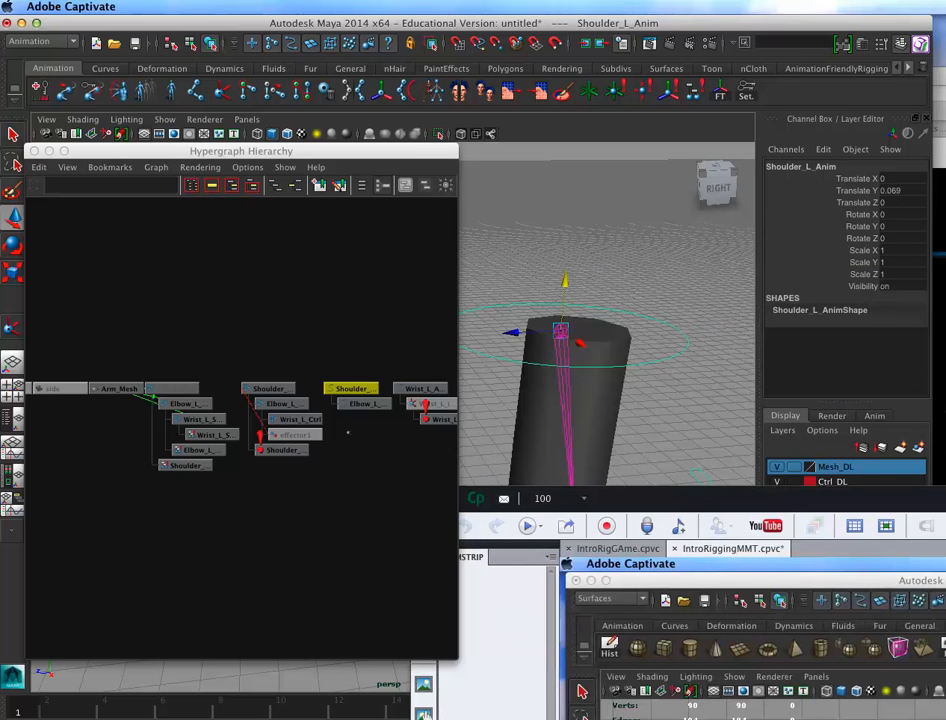